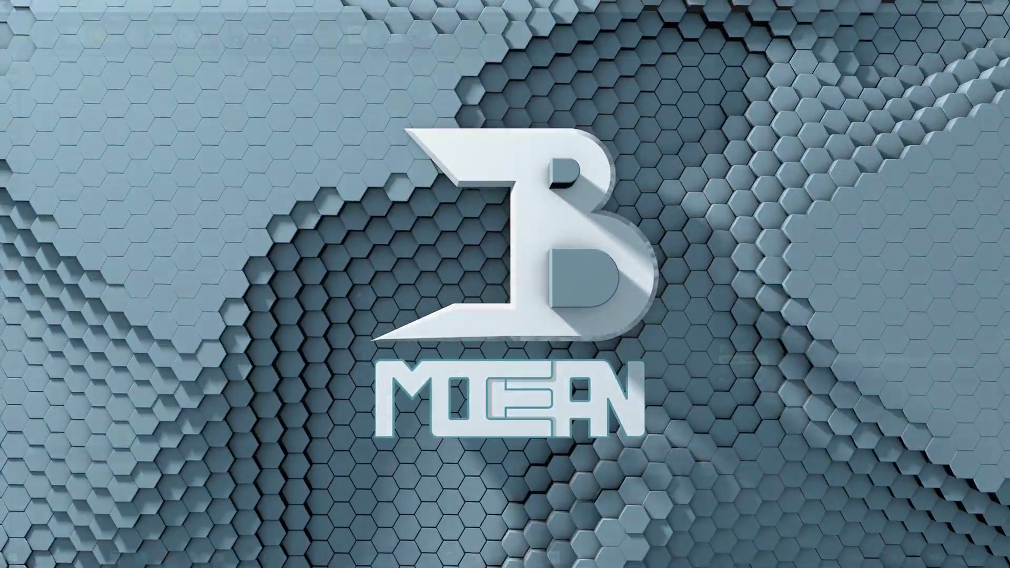
- Add a Disc primitive at the origin and set its inner radius to 60 cm
left_click(294, 37)
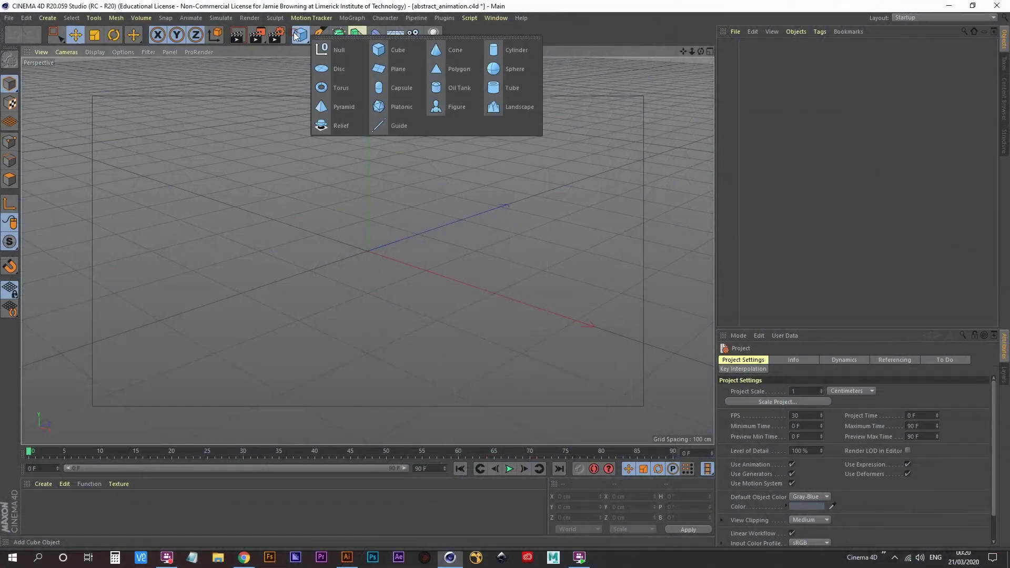
left_click(334, 70)
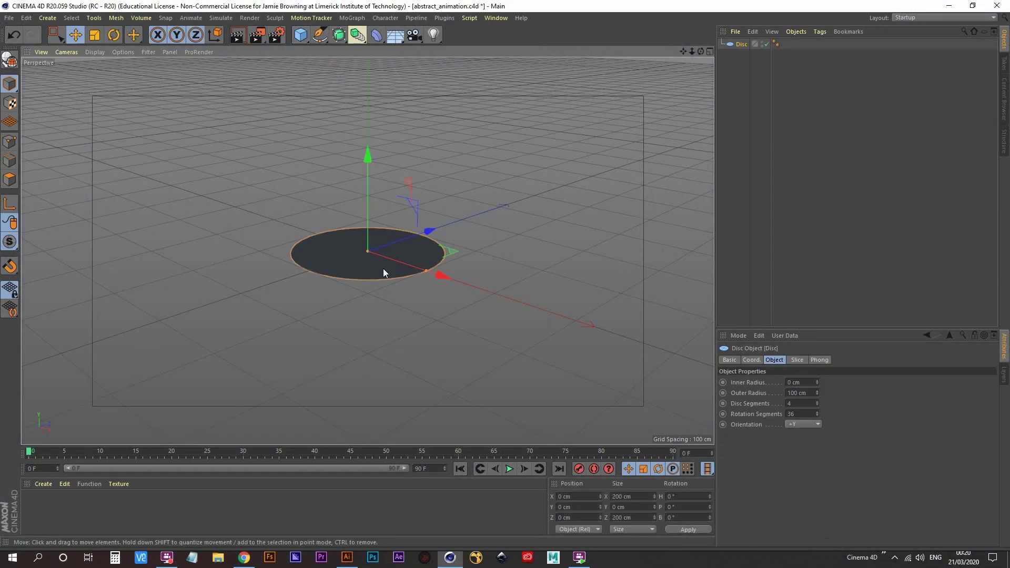
left_click(774, 360)
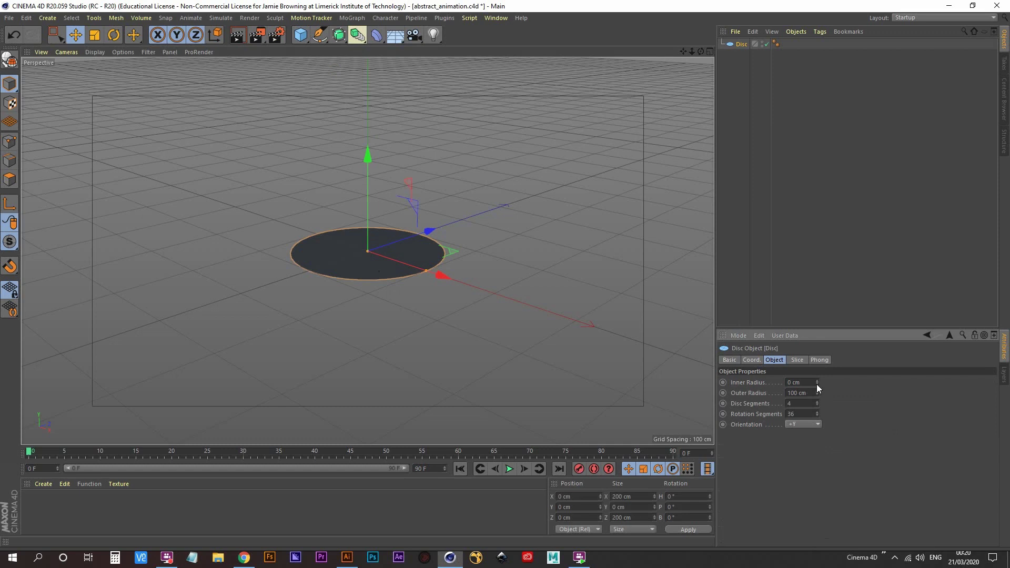
mouse_move(817, 384)
left_mouse_down()
mouse_move(817, 374)
mouse_move(809, 382)
left_mouse_up()
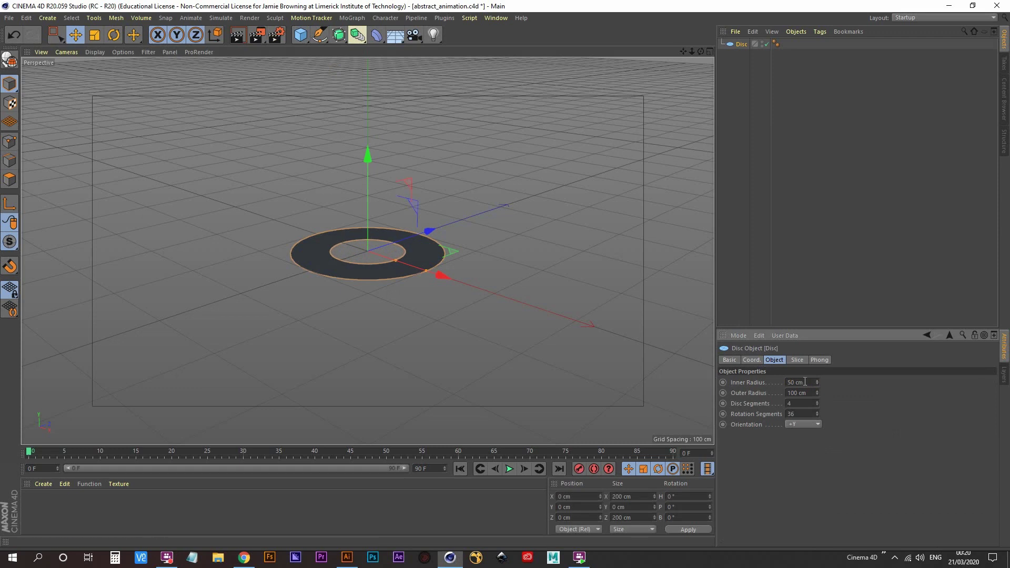
type("60")
key("Return")
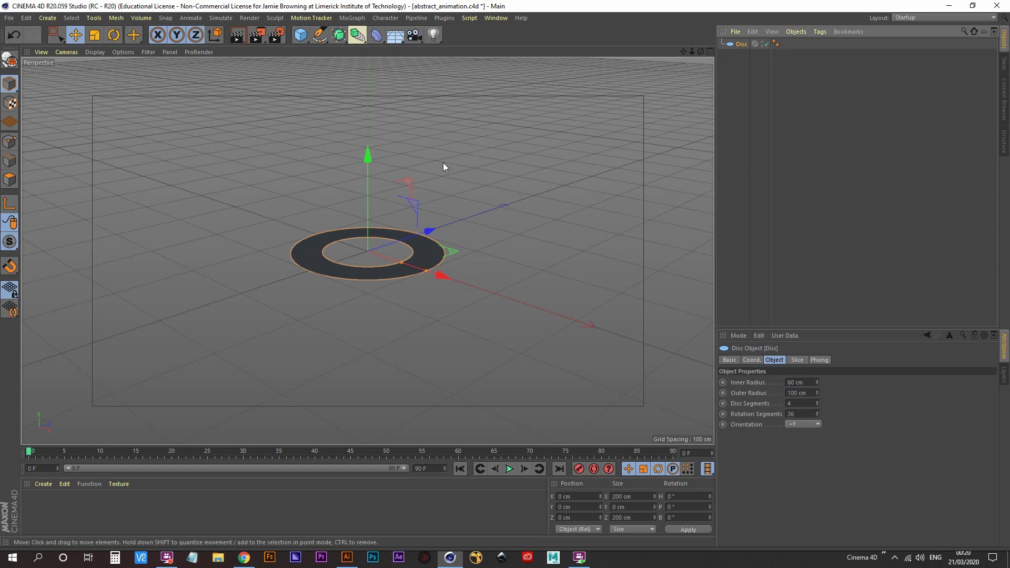
- Duplicate the disc about 39 cm upward and scale the copy to about 247 cm across
left_click_drag(372, 160, 371, 131, "ctrl")
key("t")
left_click_drag(211, 231, 260, 208)
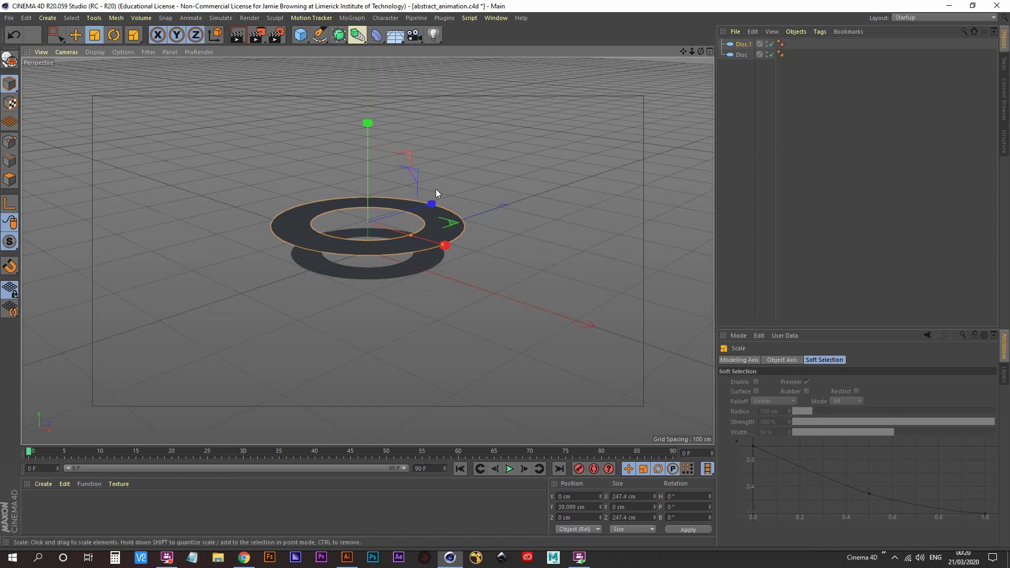
- Enlarge the hole of the upper ring and widen the ring to about 259 cm across
scroll(396, 248, "up", 5)
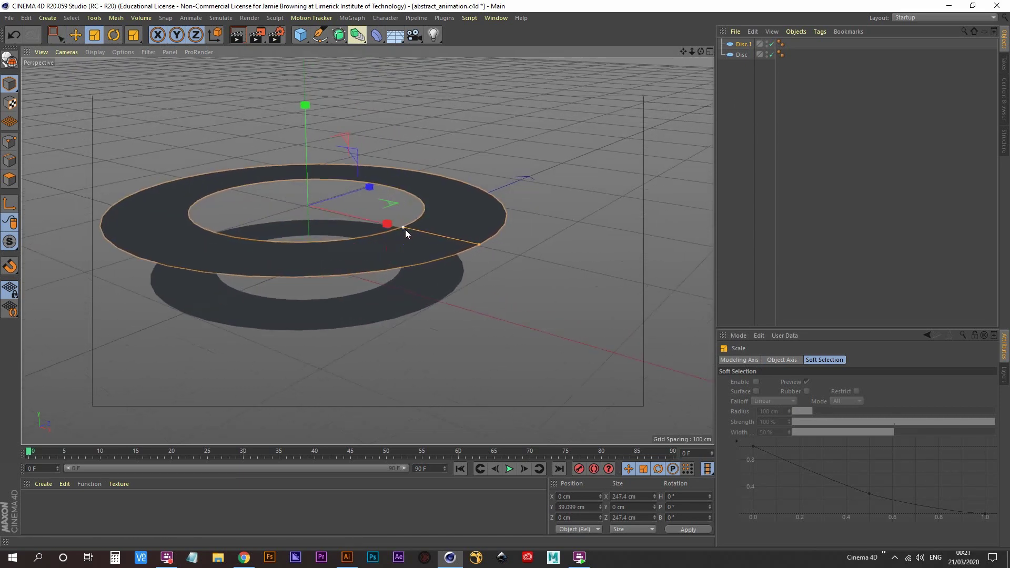
mouse_move(405, 230)
left_mouse_down()
mouse_move(430, 232)
mouse_move(406, 273)
mouse_move(398, 260)
mouse_move(421, 257)
left_mouse_up()
left_click_drag(476, 232, 335, 279)
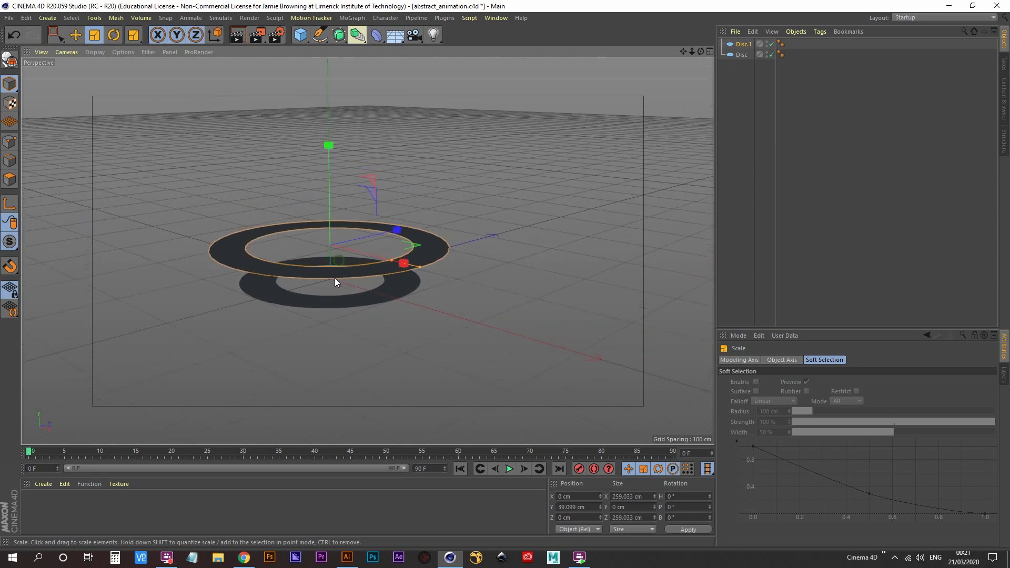
- Duplicate the upper ring to a height of about 76 cm and narrow the hole of the new copy
left_click(83, 36)
left_click_drag(331, 151, 349, 207, "ctrl")
left_click_drag(340, 115, 339, 103)
left_click_drag(339, 103, 437, 201, "alt")
middle_click_drag(436, 201, 420, 188, "alt")
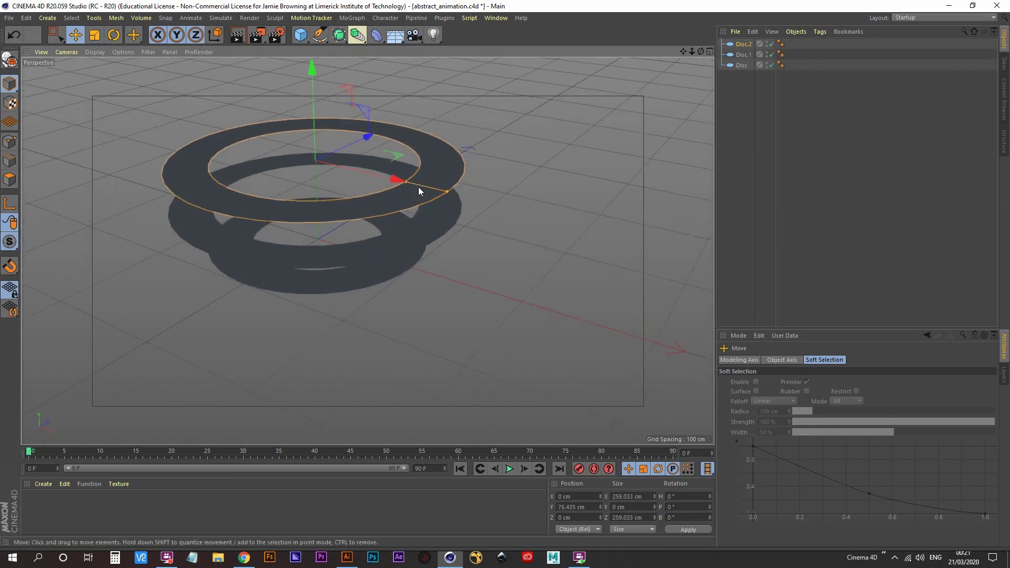
mouse_move(399, 182)
left_mouse_down("alt")
mouse_move(337, 165)
mouse_move(336, 150)
mouse_move(335, 188)
mouse_move(292, 196)
mouse_move(330, 195)
mouse_move(353, 223)
mouse_move(349, 235)
mouse_move(345, 194)
mouse_move(375, 224)
left_mouse_up("alt")
left_click_drag(463, 231, 466, 228, "alt")
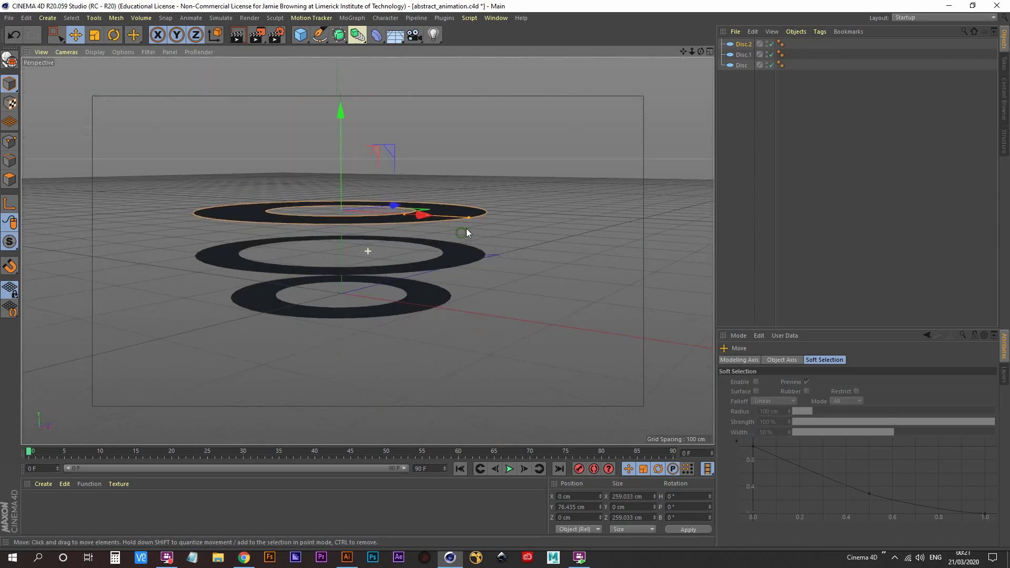
left_click_drag(396, 228, 380, 254, "alt")
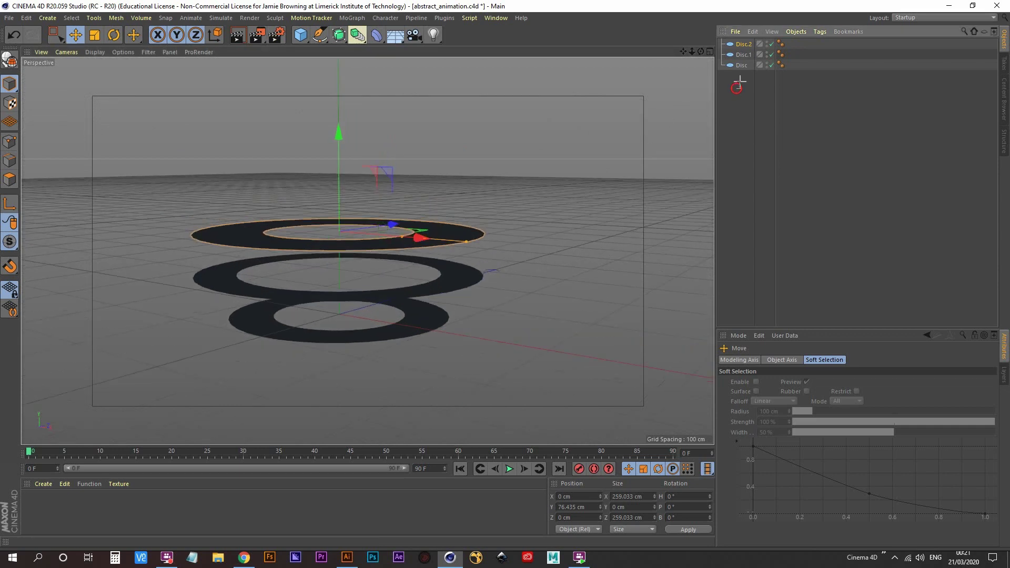
- Duplicate all three rings together upward above the existing stack and scale up the three copies
left_click_drag(750, 39, 750, 40)
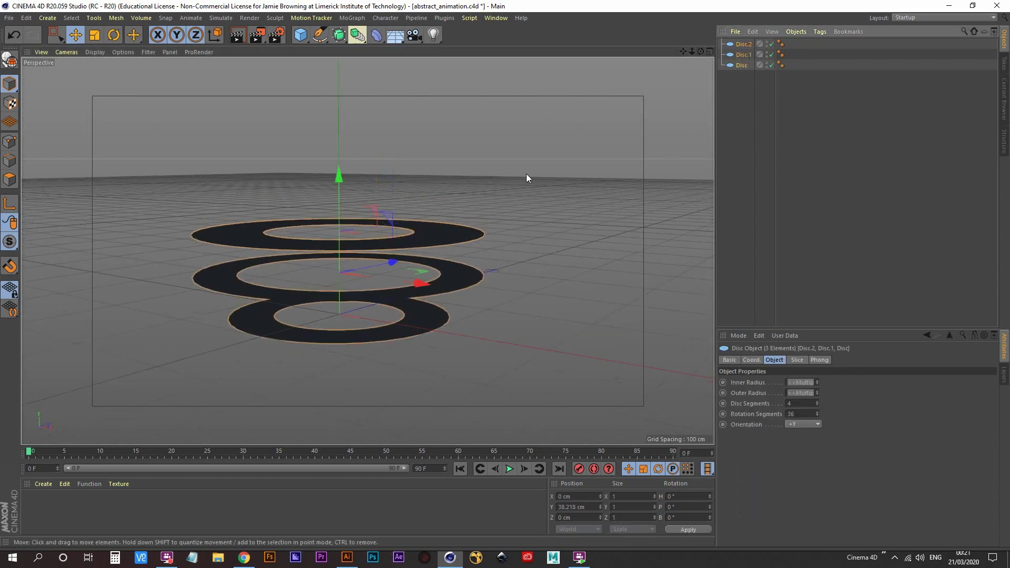
left_click_drag(374, 206, 355, 215, "alt")
middle_click_drag(355, 214, 367, 295, "alt")
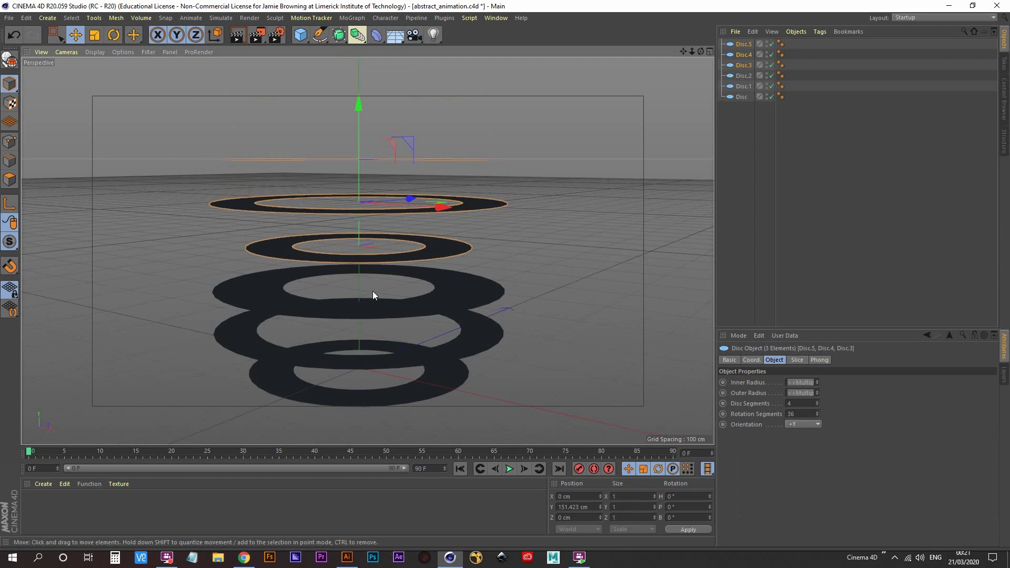
left_click_drag(371, 163, 379, 132, "alt")
key("t")
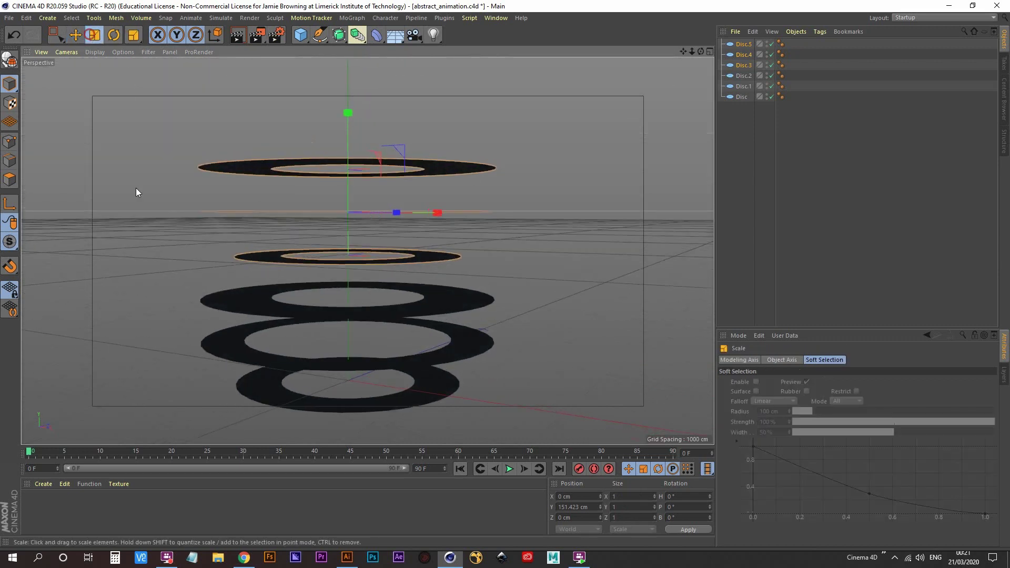
left_click_drag(154, 217, 305, 249)
- Adjust the lowest of the three new rings to about 64 cm inner radius and 114 cm outer radius
left_click(435, 258)
left_click_drag(435, 258, 411, 258)
left_click_drag(475, 265, 465, 265)
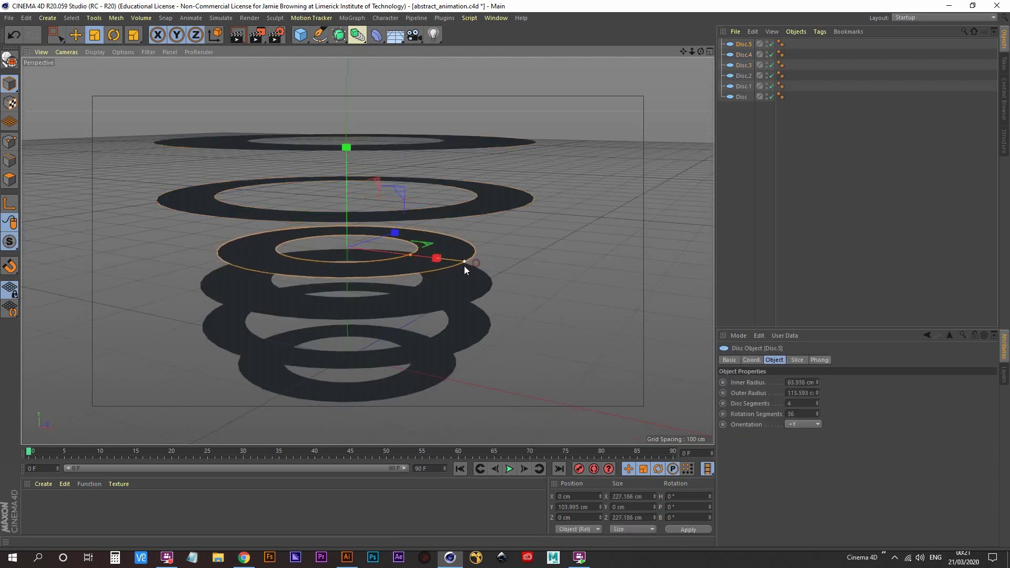
- Resize the second-highest ring to about 129 cm inner and 174 cm outer radius, and the topmost to about 141 cm outer radius with a narrower hole
left_click(483, 206)
left_click_drag(473, 202, 496, 233)
scroll(467, 190, "up", 5)
left_click(462, 226)
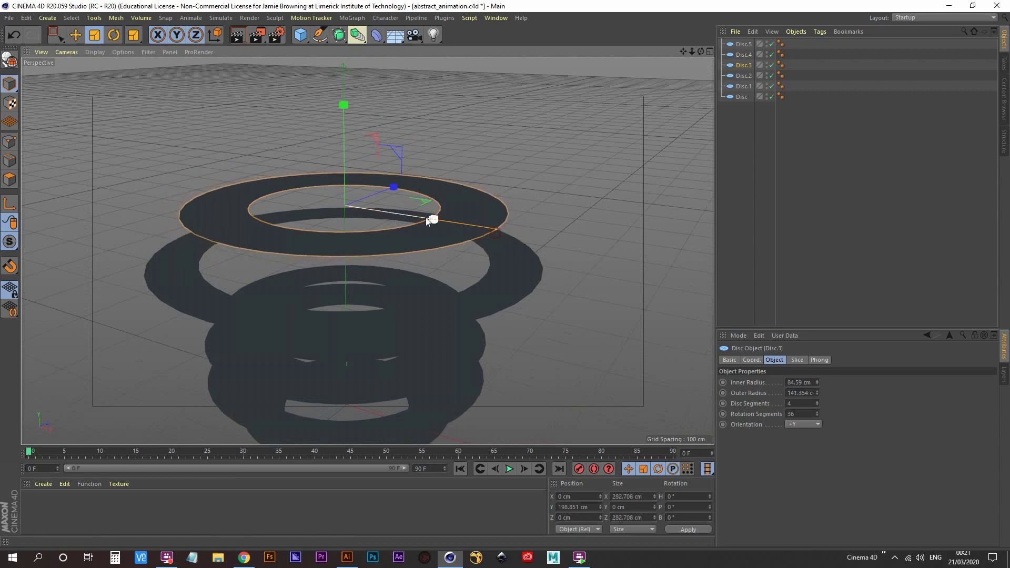
left_click_drag(425, 217, 393, 266)
- Group all six discs under a null and rename the null "discs"
left_click(723, 164)
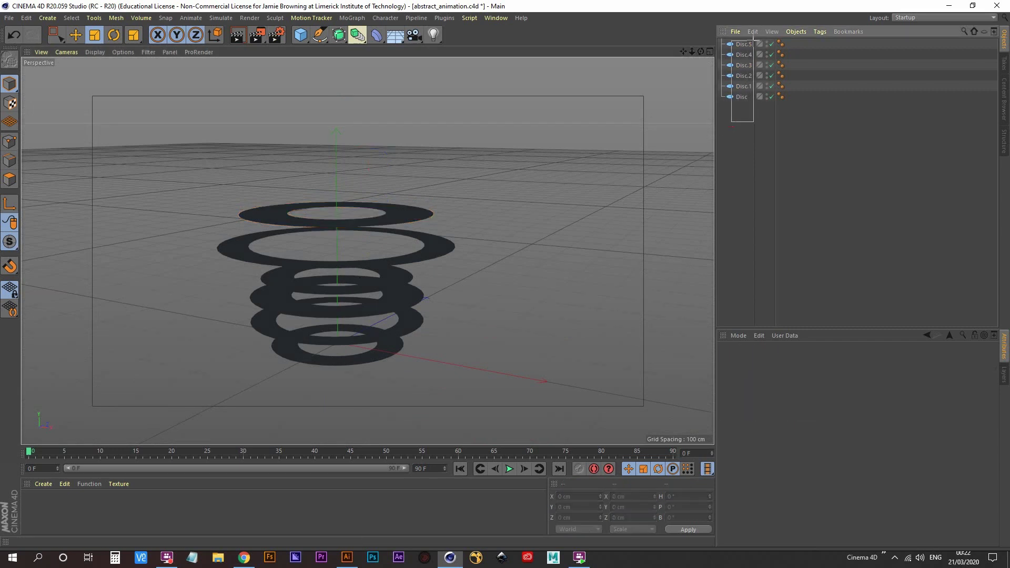
left_click_drag(723, 121, 754, 40)
key("alt+g")
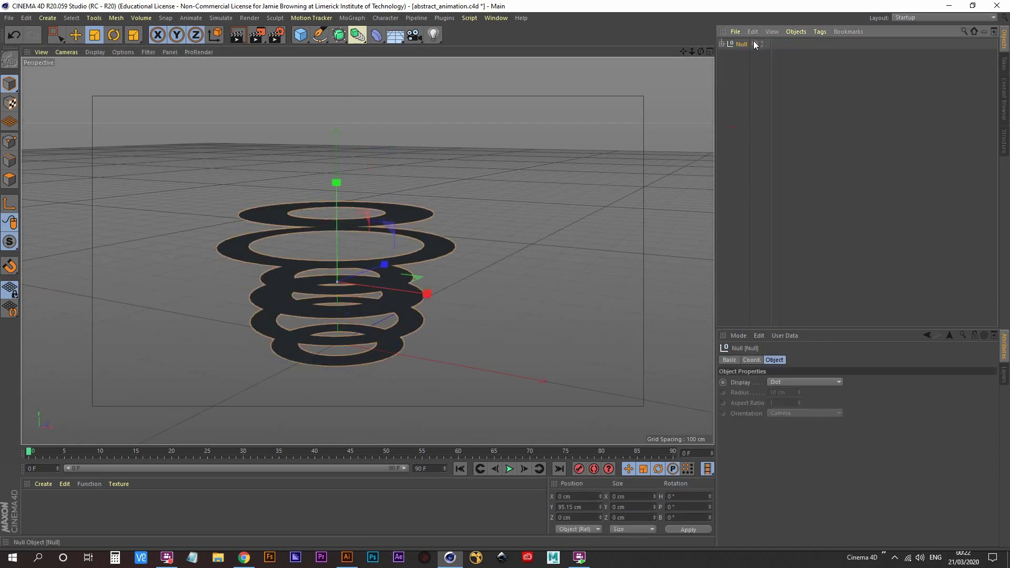
double_click(744, 42)
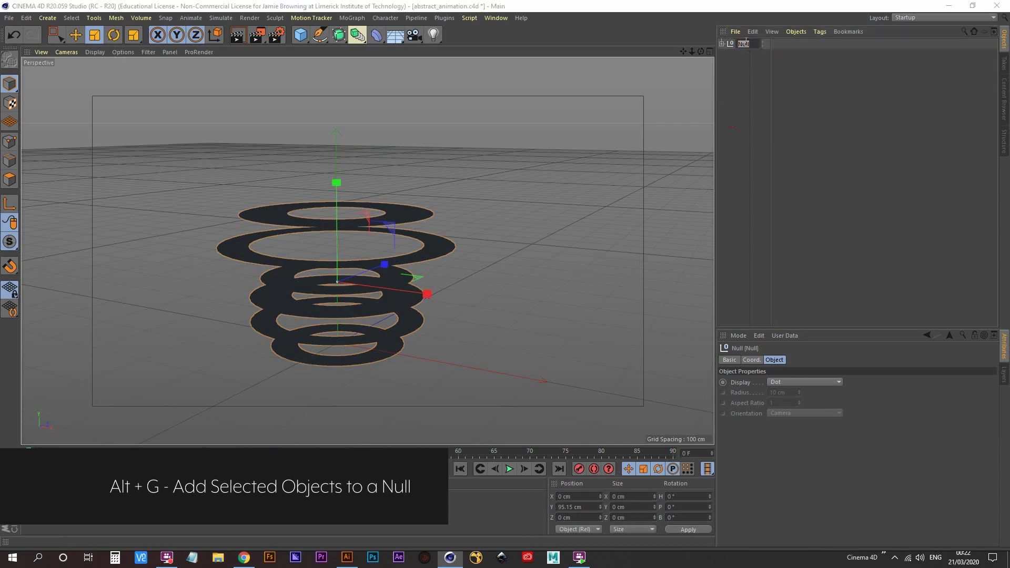
type("discs")
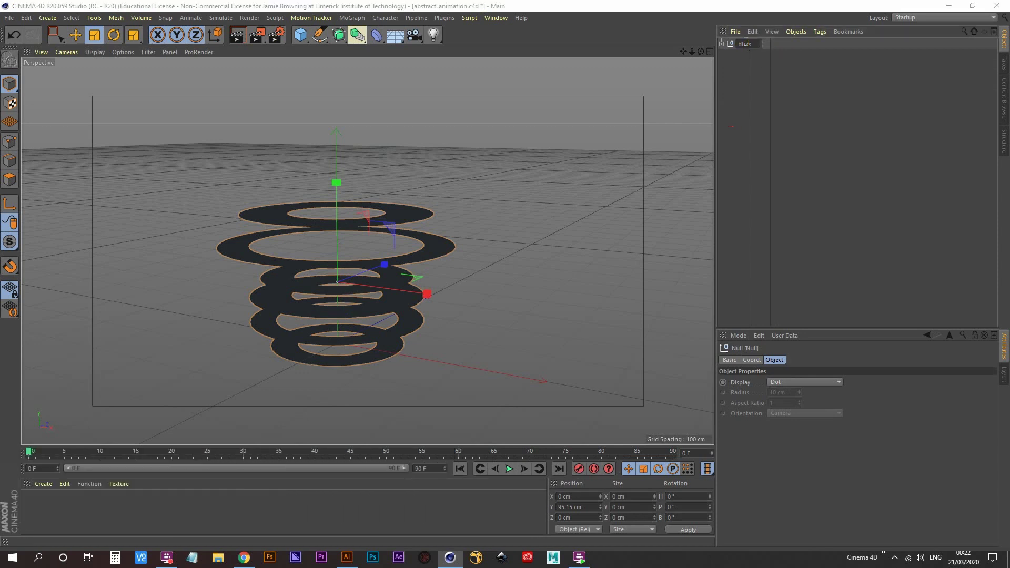
key("Return")
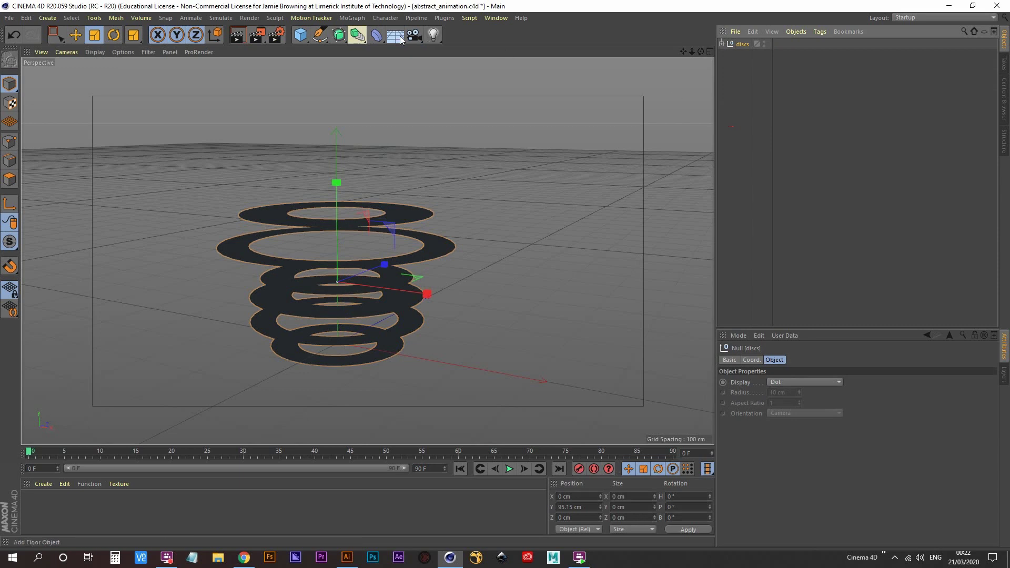
- Add a Twist deformer inside the discs null and fit it to its parent
left_click(372, 37)
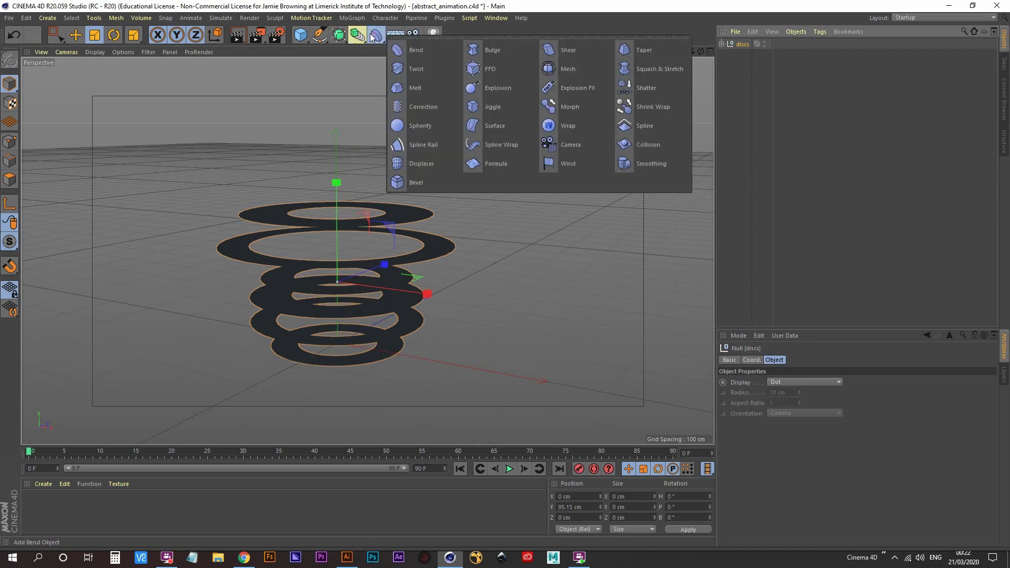
left_click(419, 69)
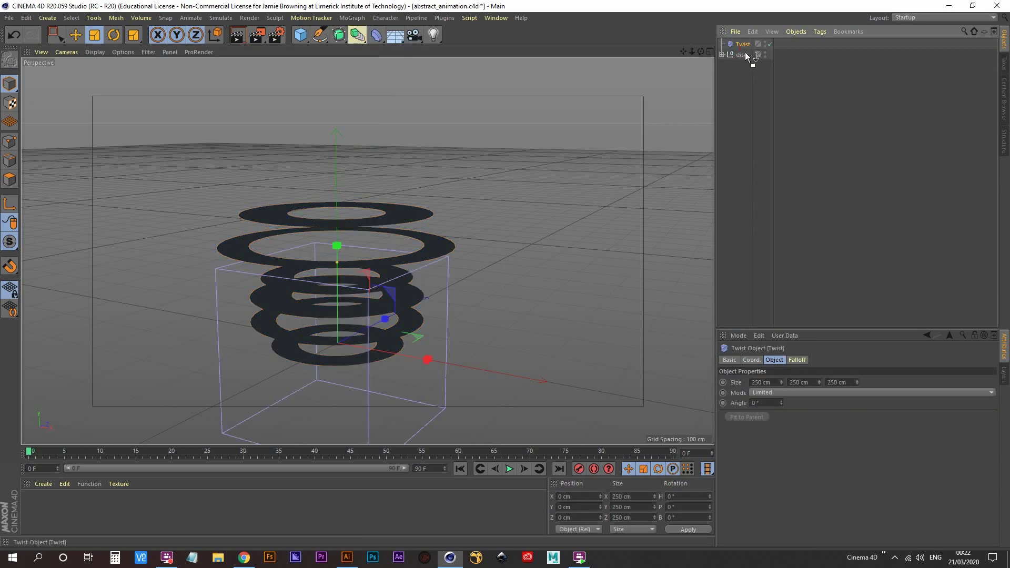
left_click_drag(747, 56, 748, 57)
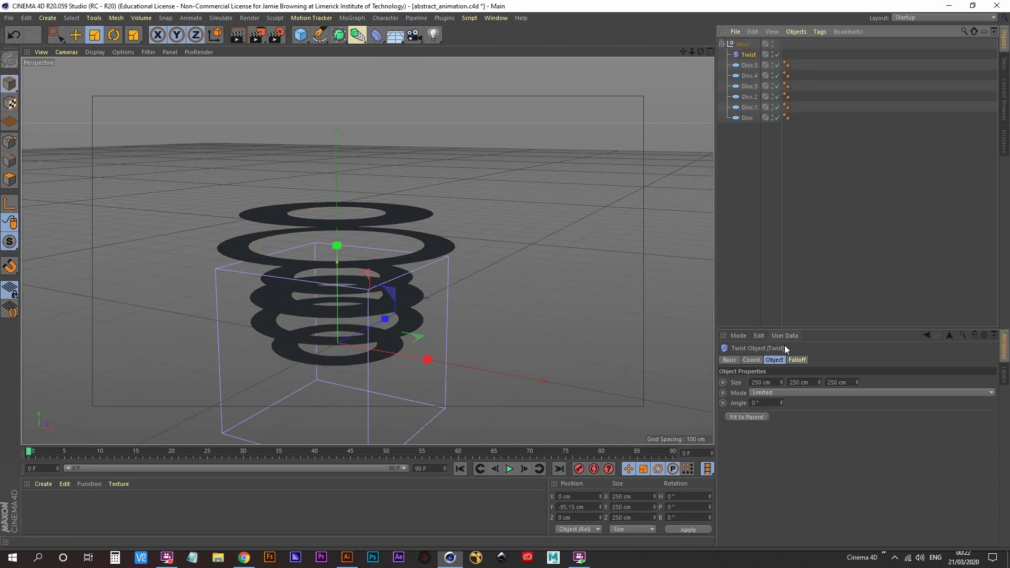
left_click(776, 360)
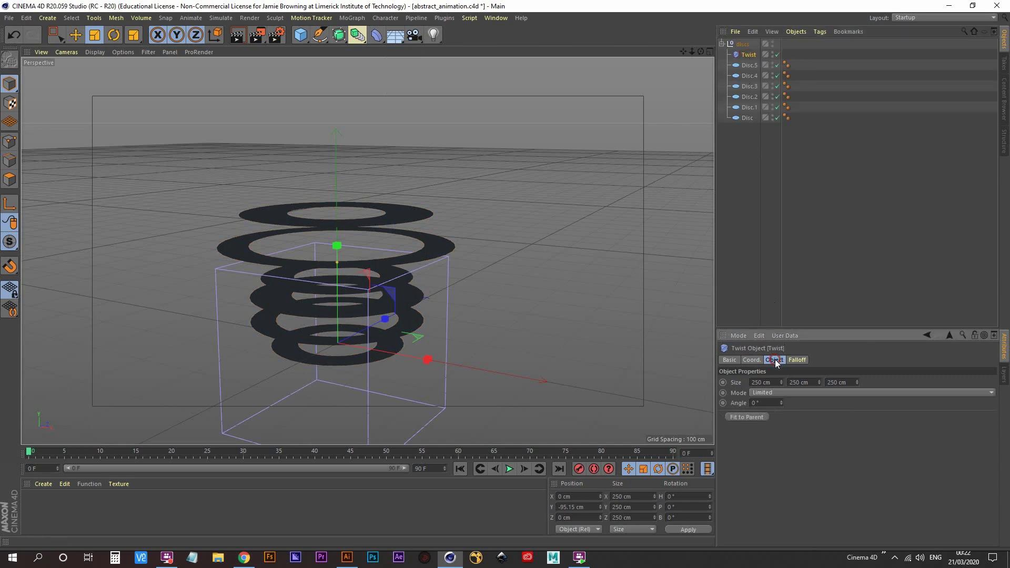
left_click(747, 417)
- Set the Twist deformer's angle to 151° and its pitch rotation to 90°
left_click_drag(475, 330, 422, 288, "alt")
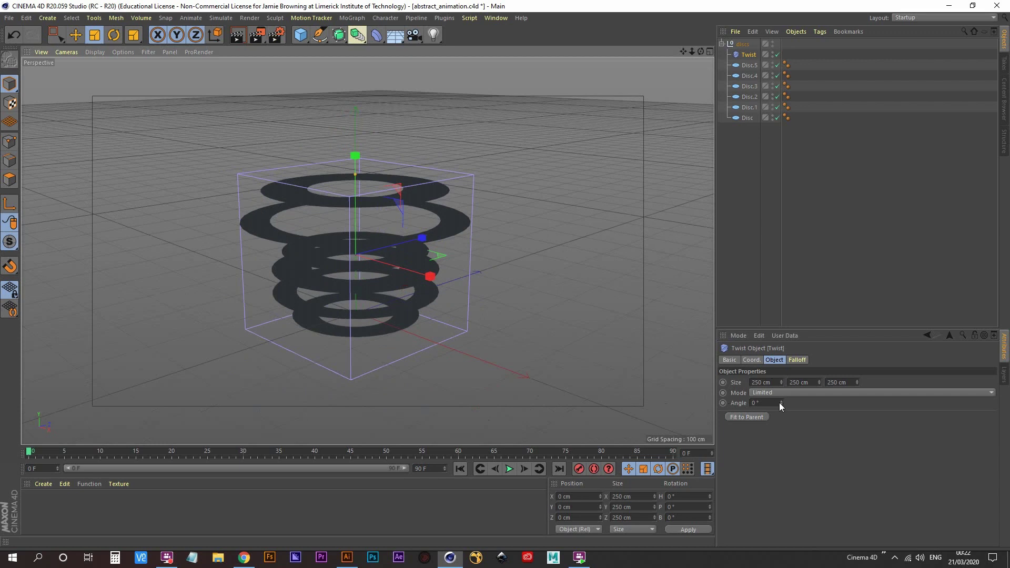
left_click_drag(780, 405, 898, 405)
mouse_move(428, 224)
left_mouse_down("alt")
mouse_move(424, 235)
mouse_move(437, 219)
left_mouse_up("alt")
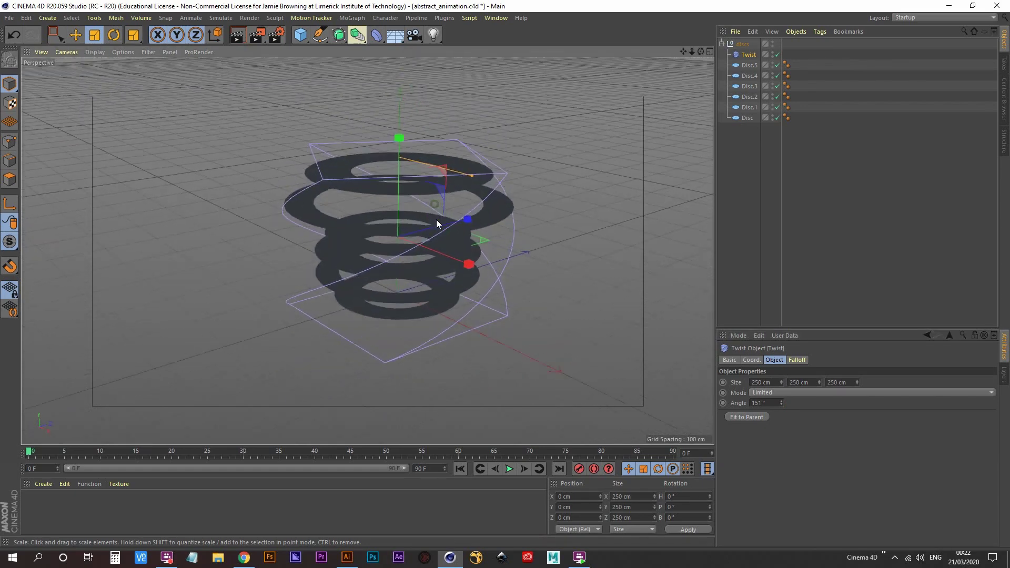
left_click(750, 359)
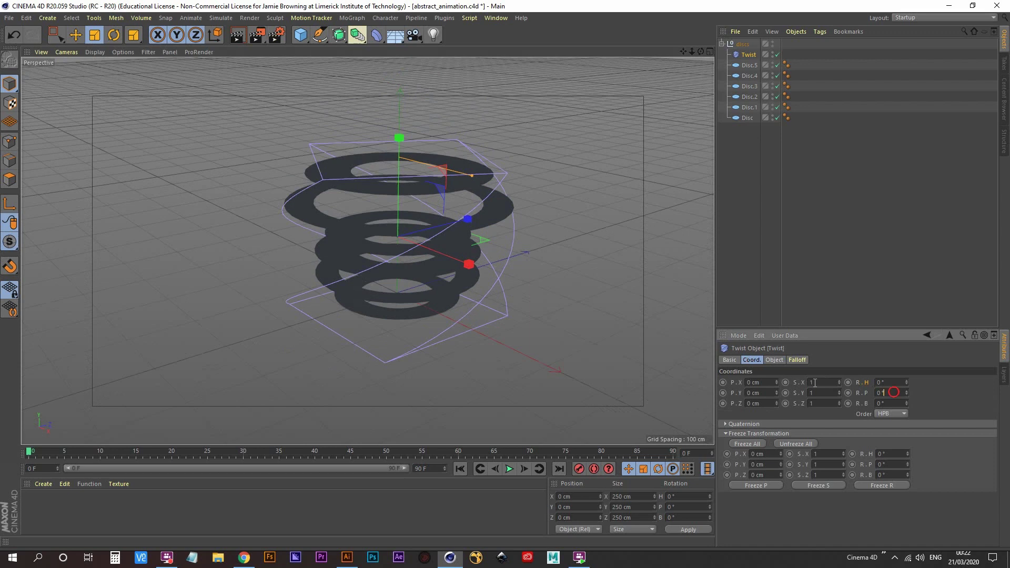
type("90")
key("Return")
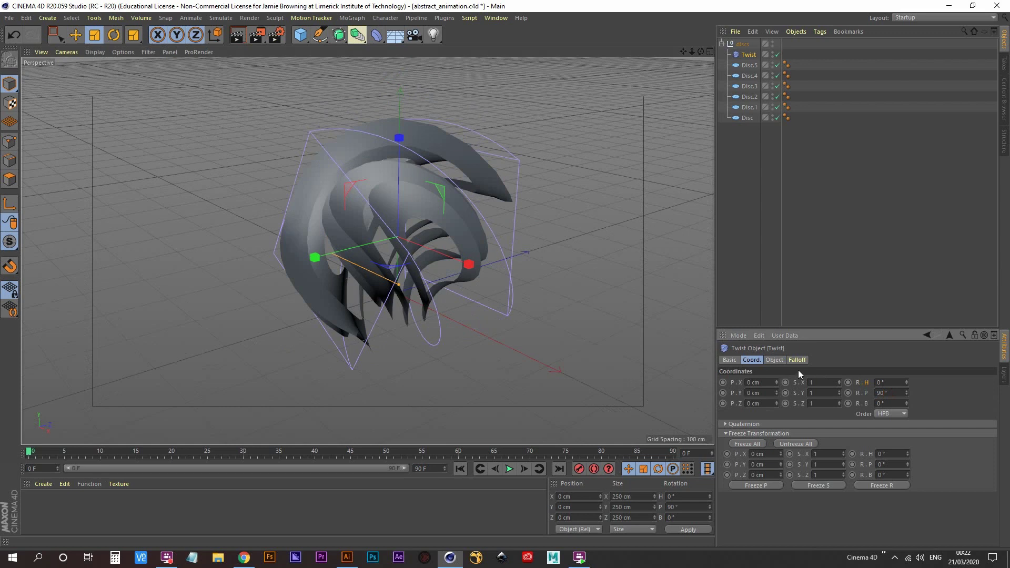
- Set the Twist deformer's Y size to 380 cm
left_click(770, 360)
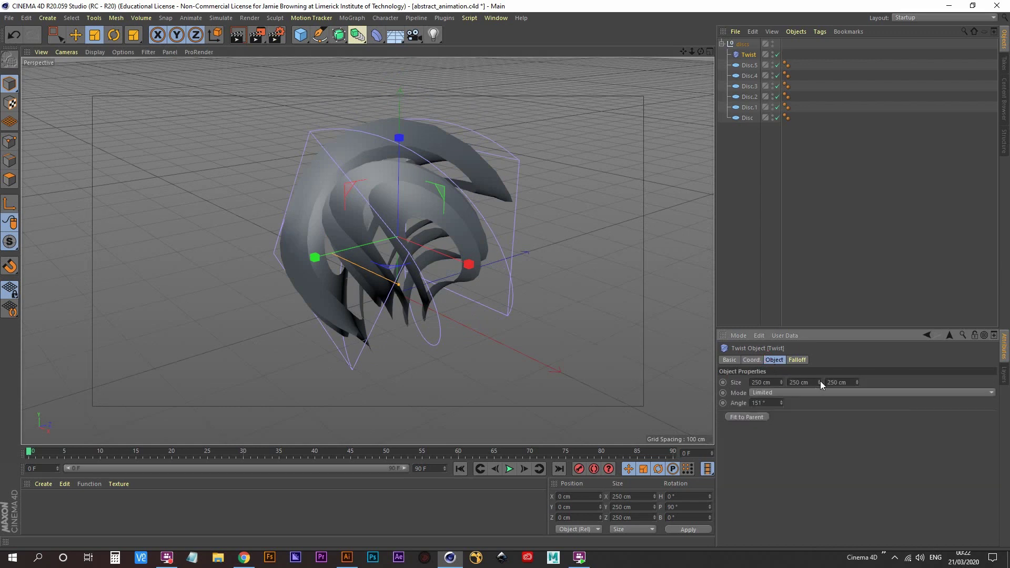
left_click_drag(819, 381, 889, 382)
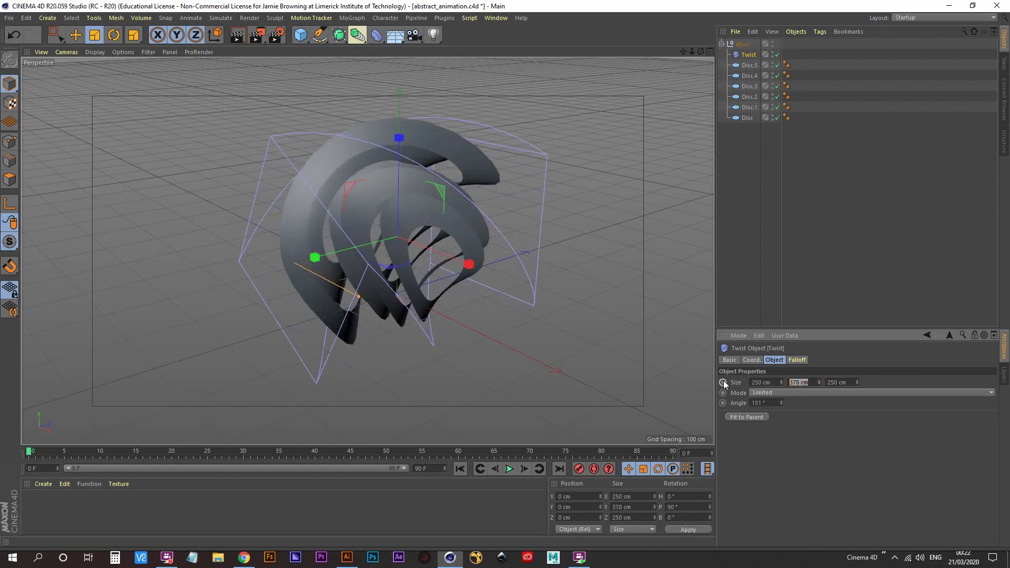
type("0")
key("Return")
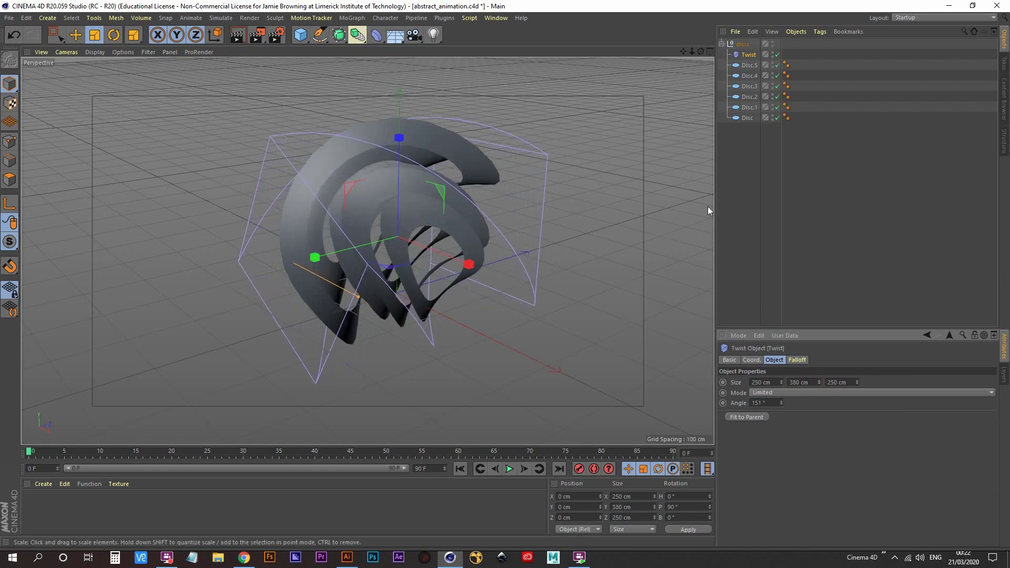
- Switch the viewport to shading with polygon lines and view the twisted rings from another angle
key("n")
key("b")
mouse_move(518, 242)
left_mouse_down("alt")
mouse_move(442, 268)
mouse_move(526, 237)
mouse_move(536, 197)
mouse_move(518, 194)
mouse_move(463, 268)
mouse_move(515, 269)
left_mouse_up("alt")
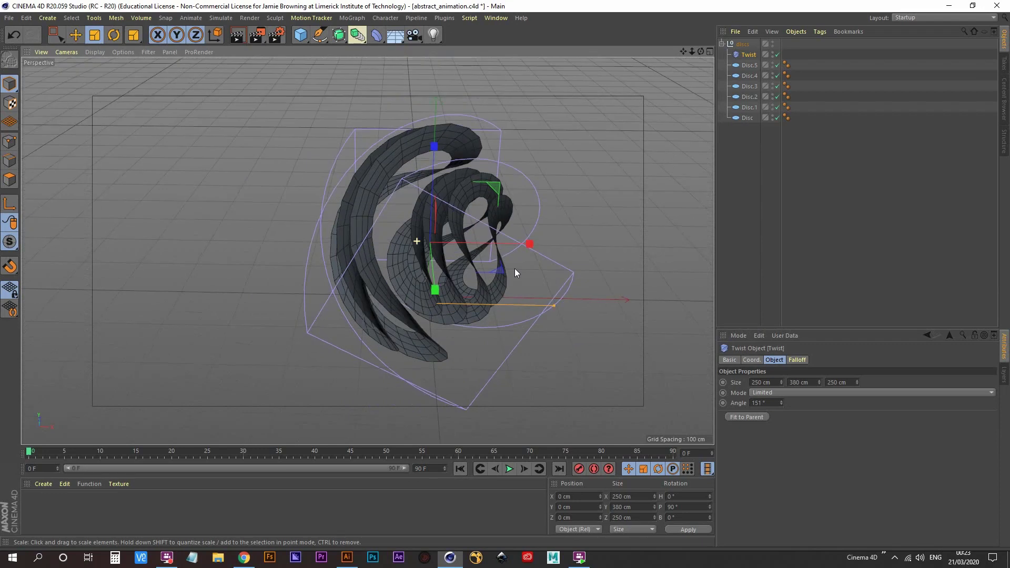
- Lower Disc.4 slightly along the Y axis to even out the spacing between the twisted rings
left_click(746, 76)
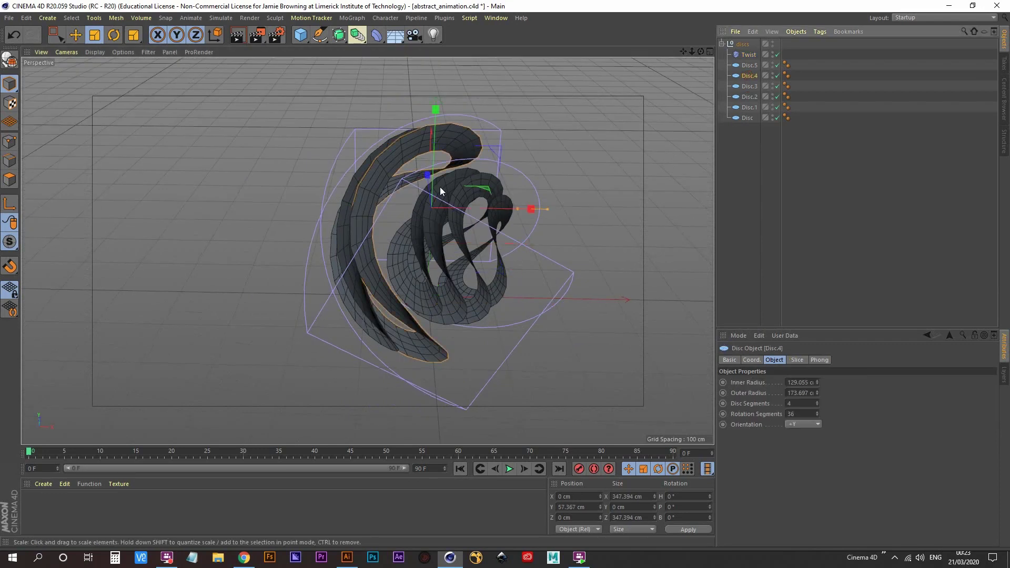
left_click(75, 35)
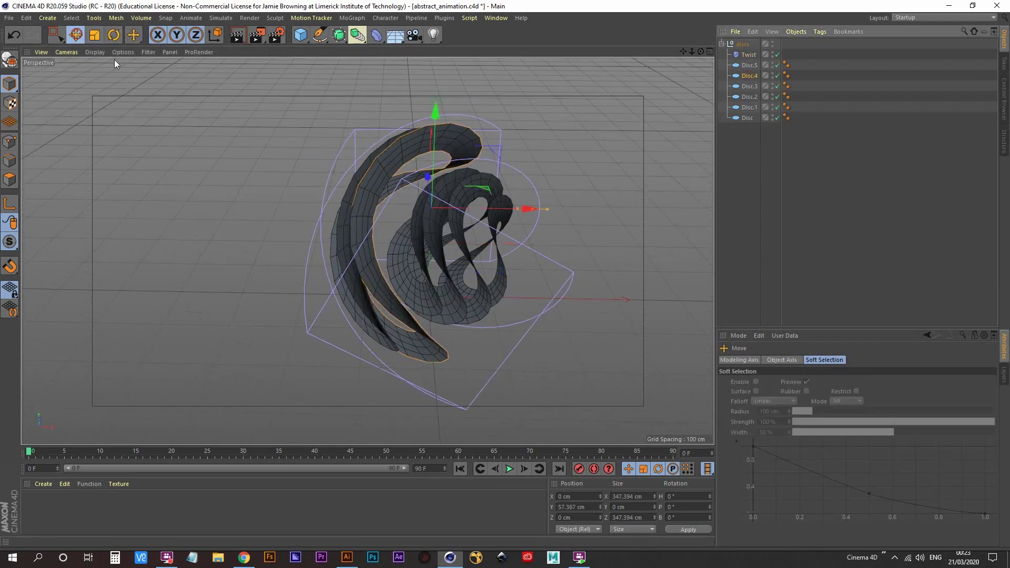
left_click_drag(528, 210, 517, 201)
key("ctrl+z")
left_click_drag(436, 116, 435, 131)
left_click_drag(454, 226, 415, 236, "alt")
- Raise Disc.5 along the Y axis to about 23 cm
left_click(416, 231)
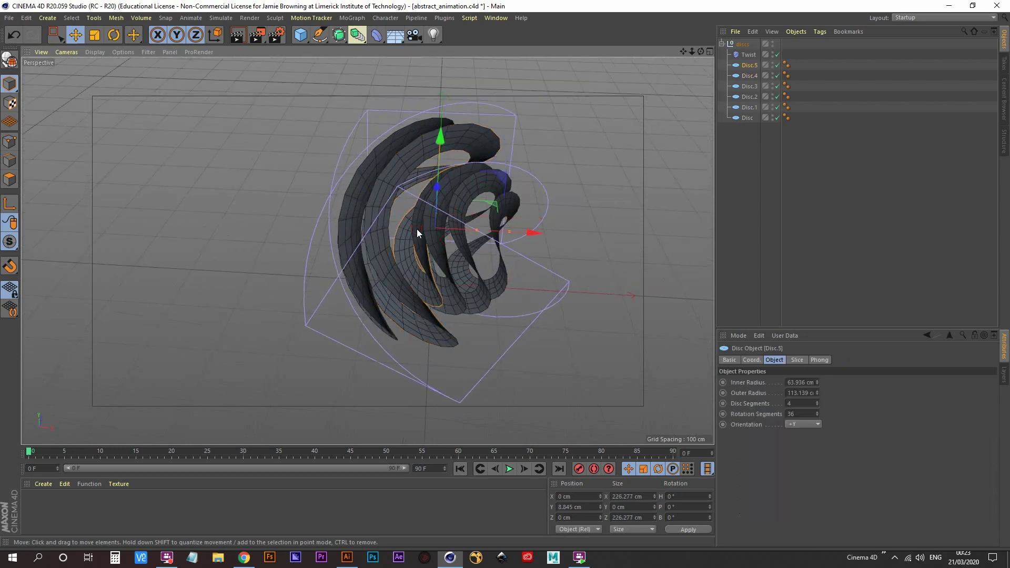
left_click_drag(439, 140, 439, 133)
left_click_drag(439, 132, 410, 242, "alt")
- Set the rotation segments of all six discs to 225
left_click(750, 64)
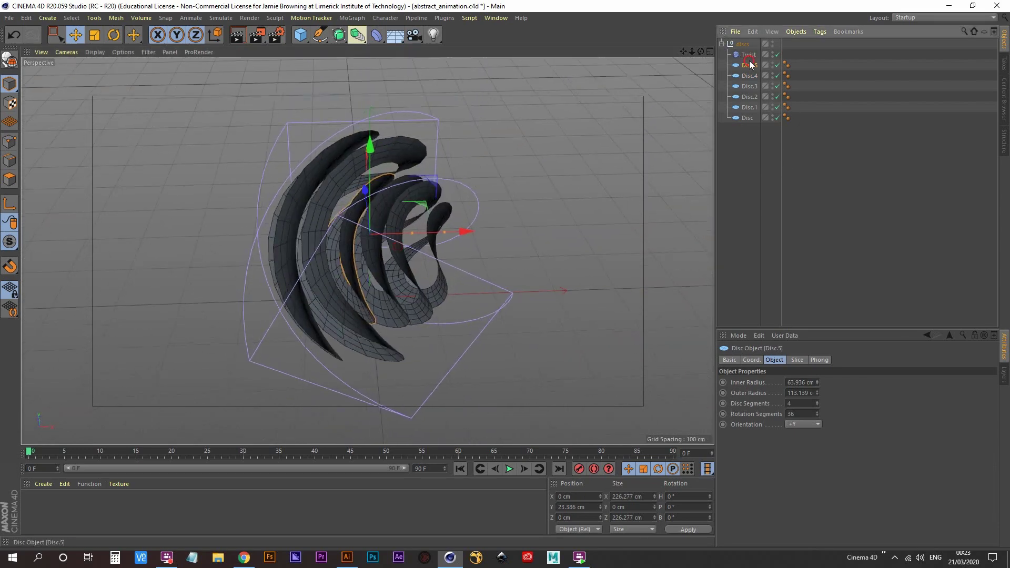
left_click(749, 118, "shift")
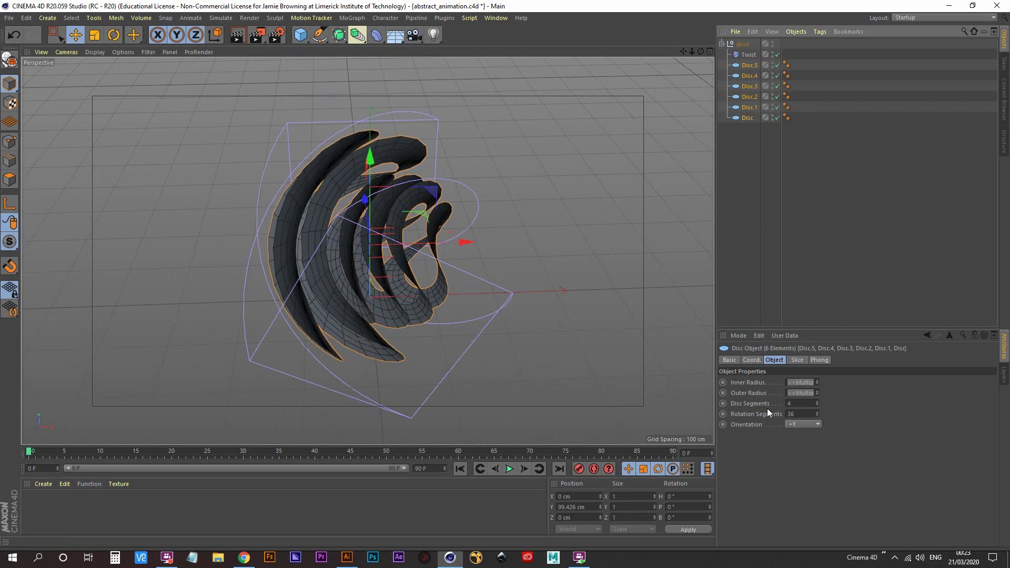
left_click(816, 414)
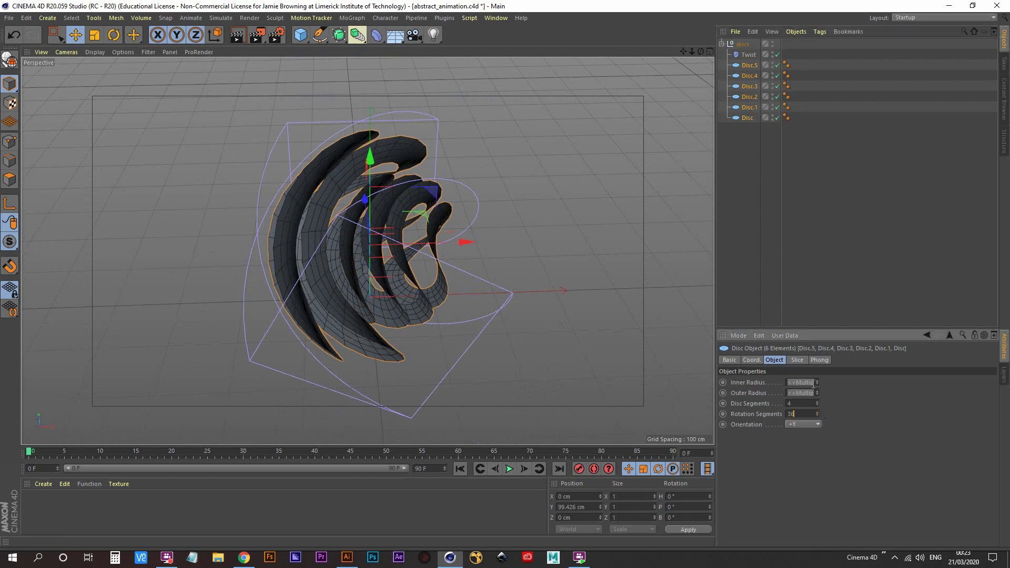
left_click_drag(817, 416, 818, 347)
left_click(805, 412)
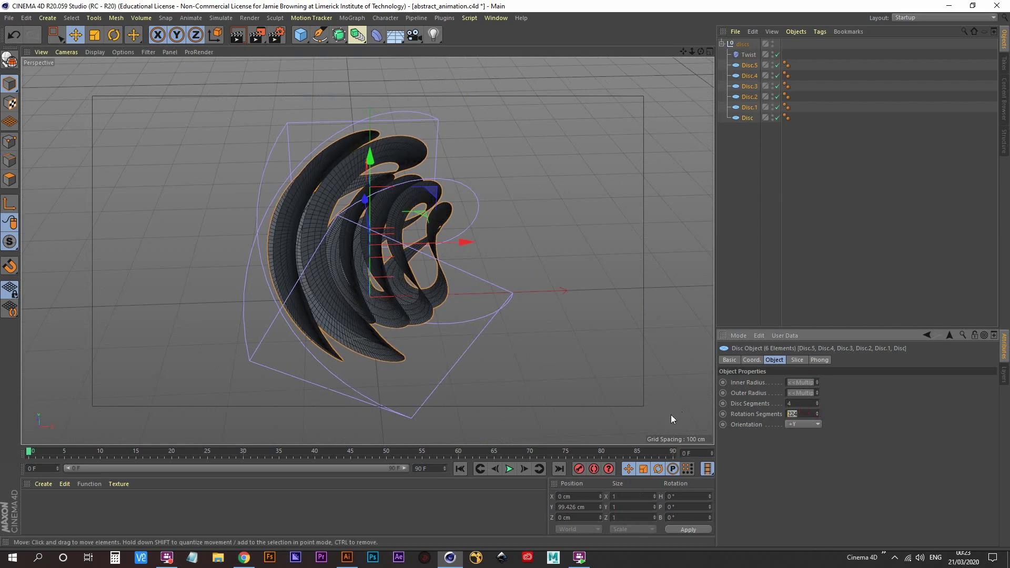
type("225")
key("Return")
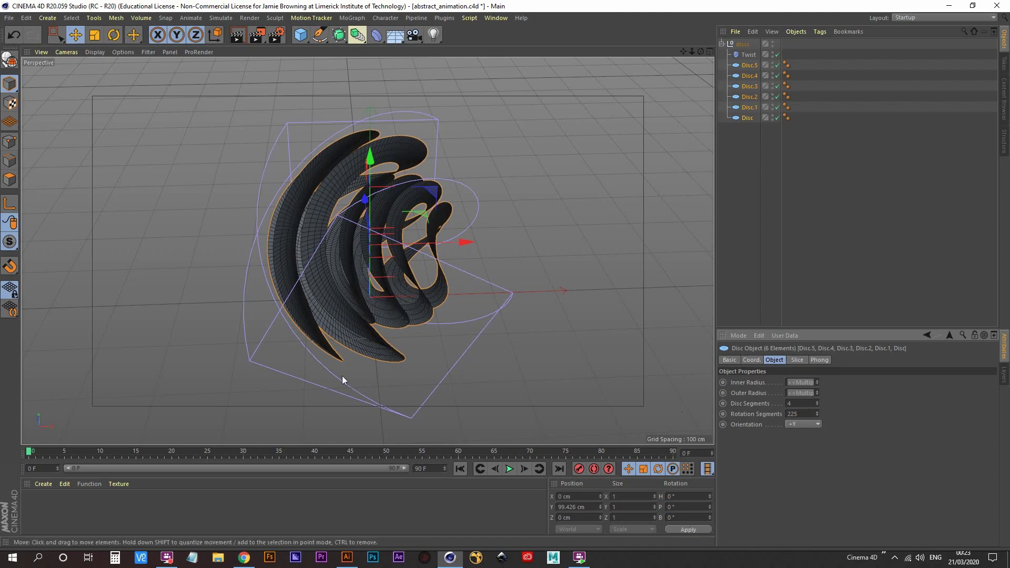
left_click_drag(362, 260, 365, 307, "alt")
- Add a Spherify deformer and nest it inside the discs null above the Twist deformer
left_click(752, 161)
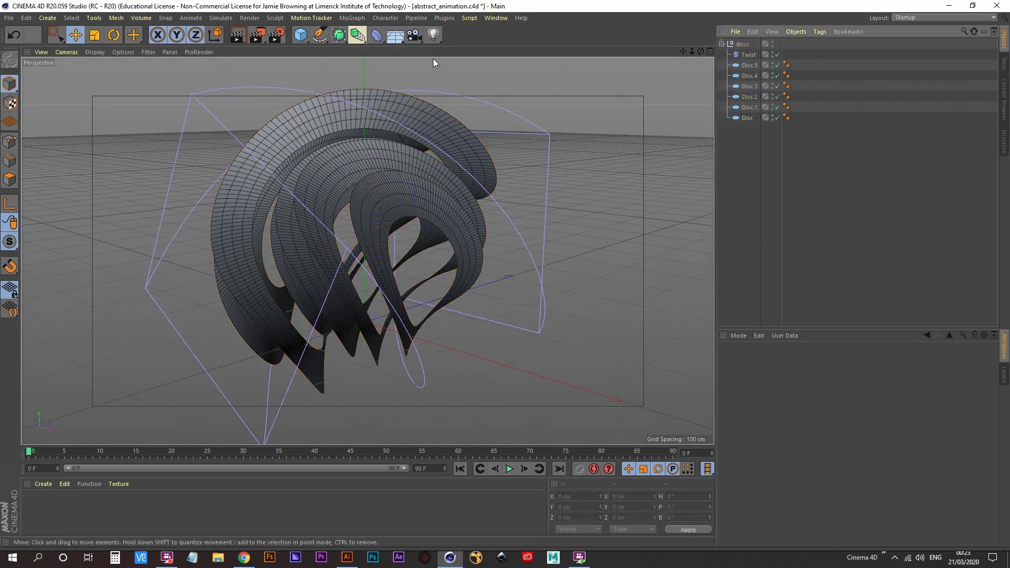
left_click(376, 36)
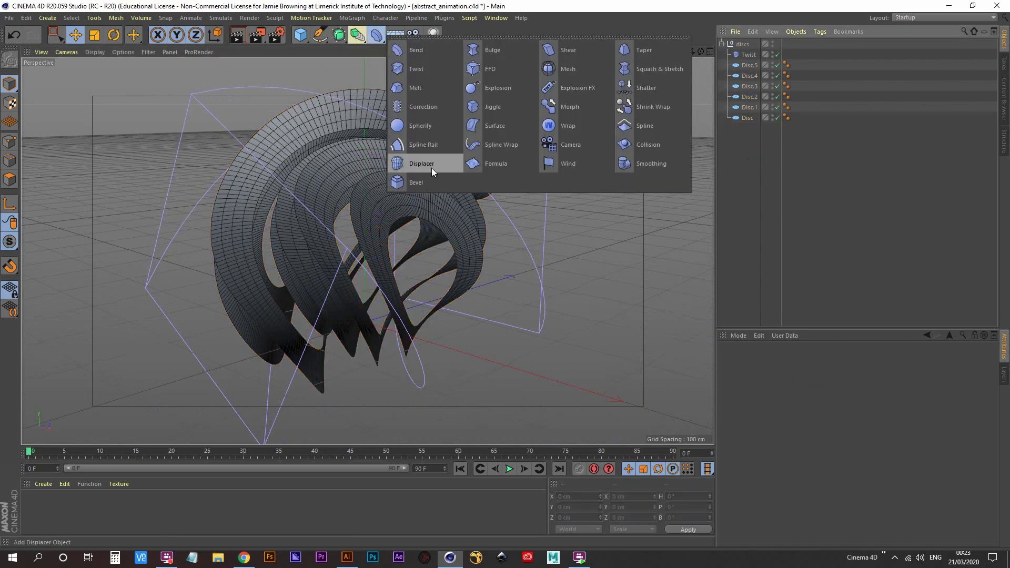
left_click(427, 125)
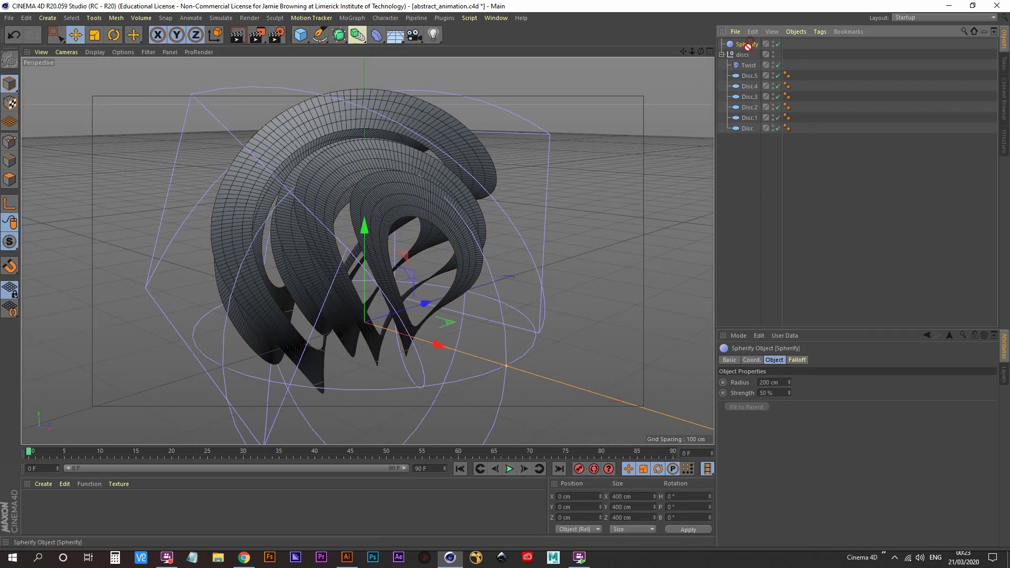
left_click_drag(746, 53, 746, 52)
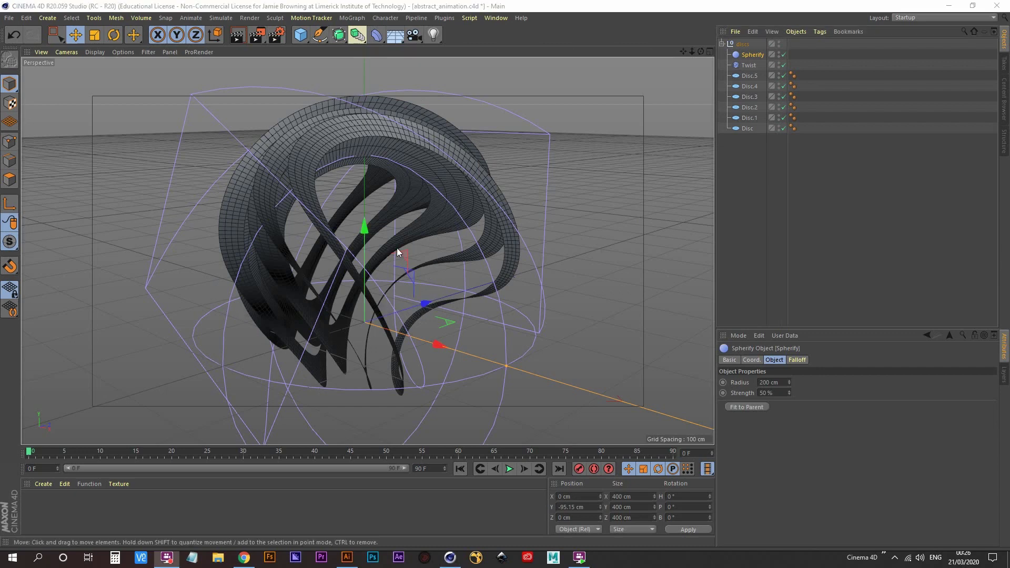
left_click_drag(396, 248, 357, 241, "alt")
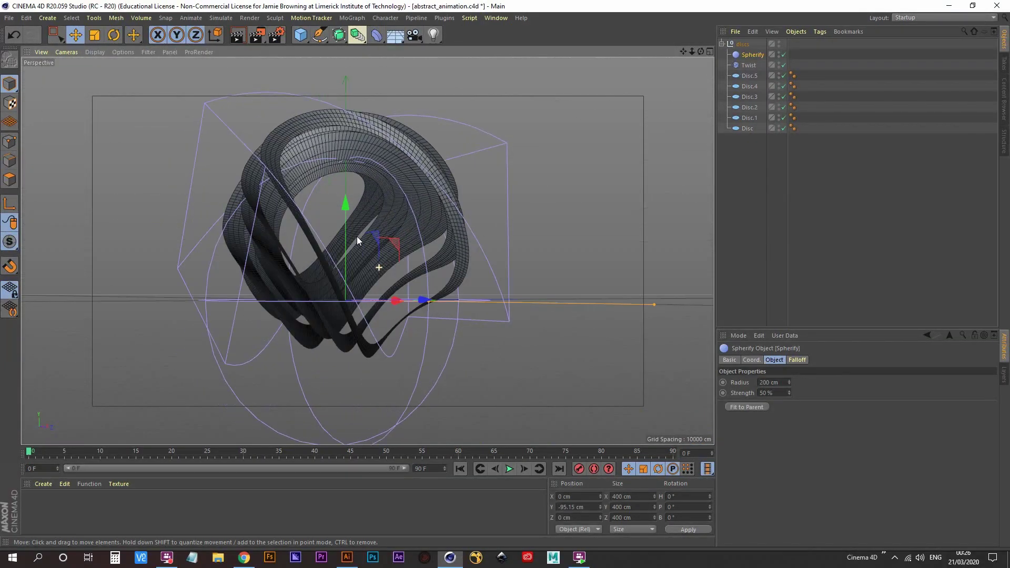
- Add a sphere primitive and rename it centre_Sphere
left_click(300, 35)
left_click(504, 70)
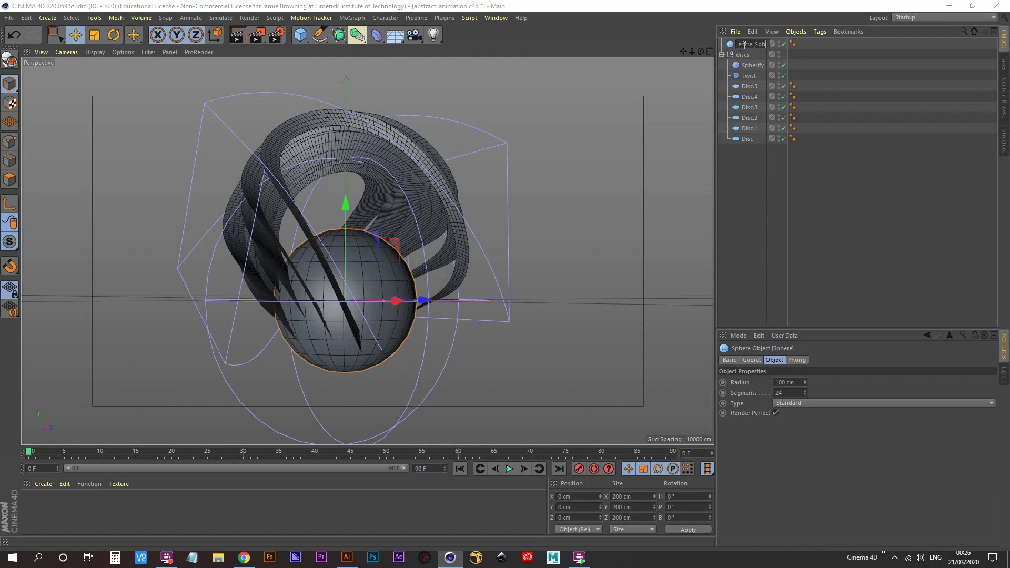
key("Return")
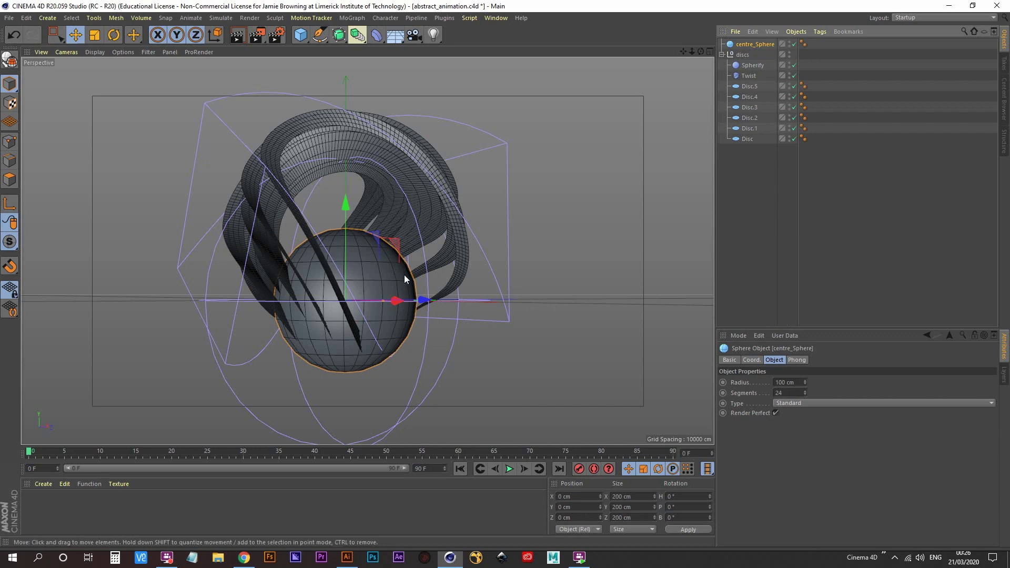
- In the Front view, lower the discs null along Y to about 0 cm to centre it on the sphere, and return to the perspective view
left_click(742, 55)
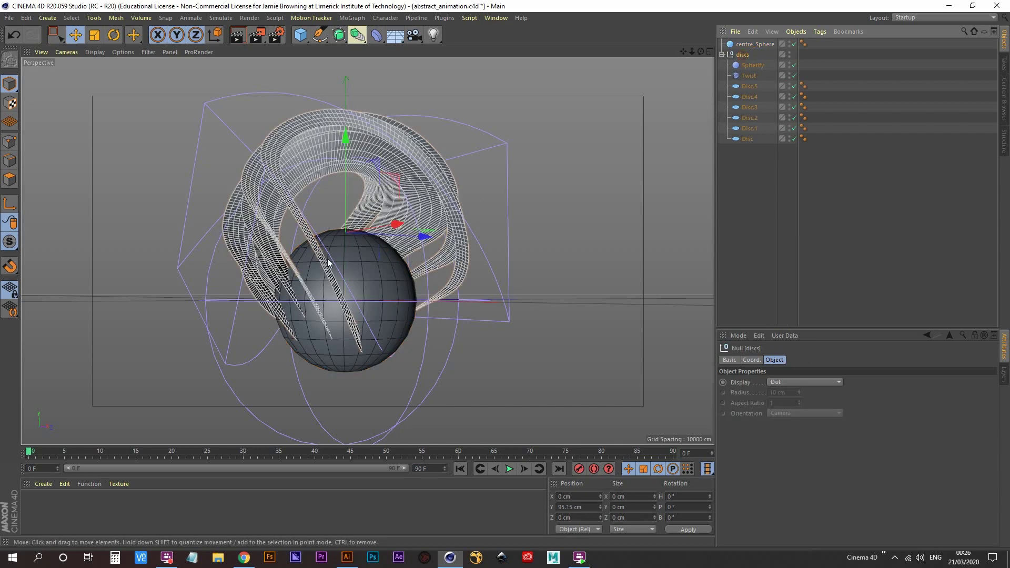
left_click_drag(379, 279, 363, 296, "alt")
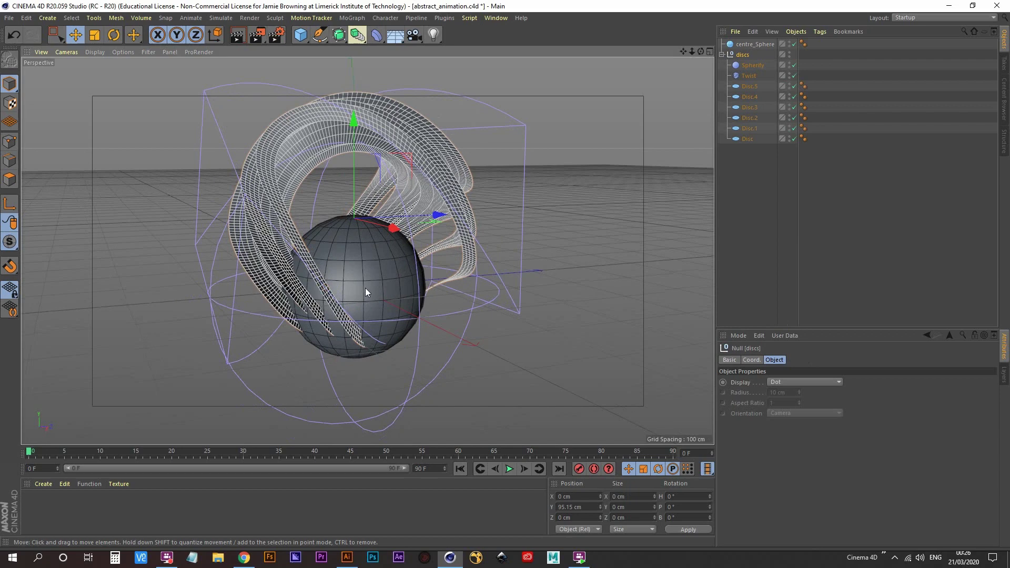
middle_click(379, 264)
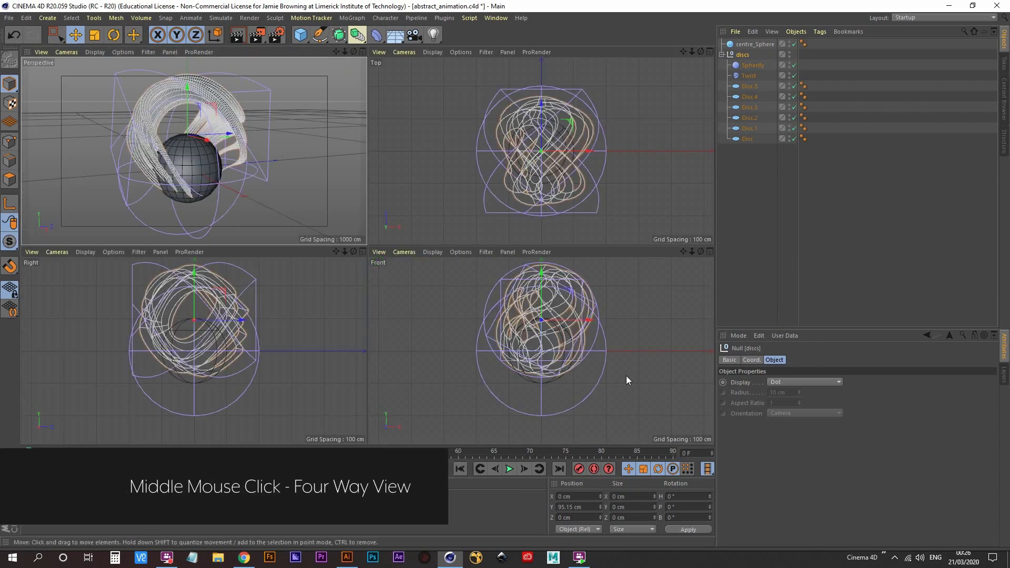
middle_click(512, 323)
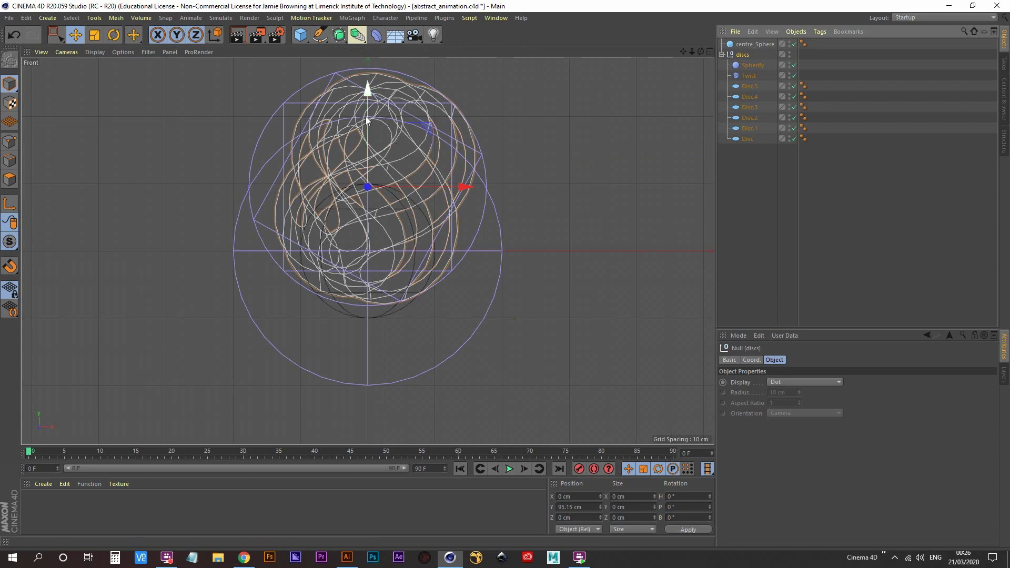
left_click(70, 37)
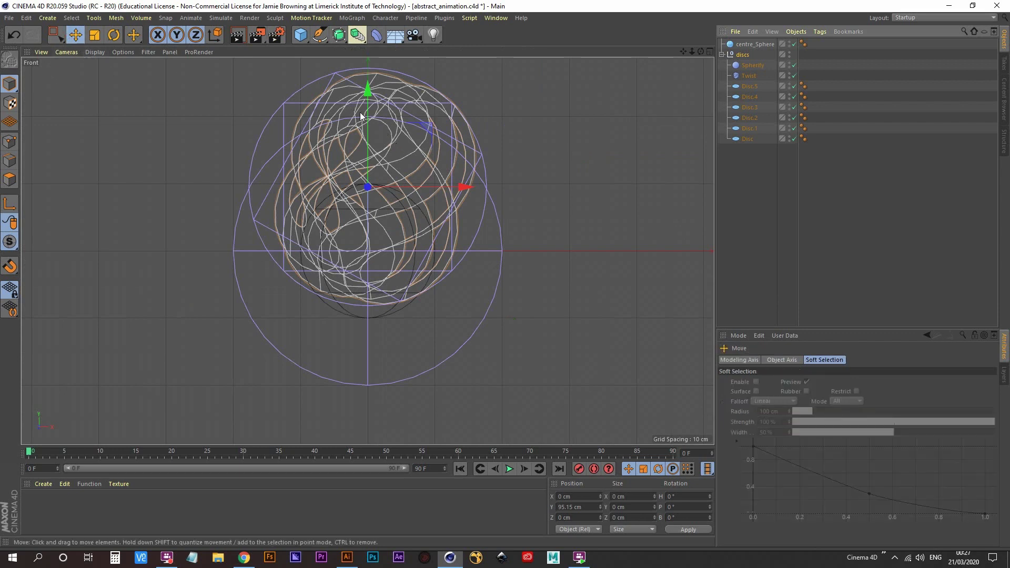
left_click(368, 92)
left_click_drag(368, 92, 367, 163)
scroll(454, 196, "up", 5)
scroll(454, 197, "down", 1)
left_click_drag(289, 115, 285, 159)
scroll(296, 280, "up", 3)
left_click_drag(280, 103, 262, 195)
middle_click(481, 179)
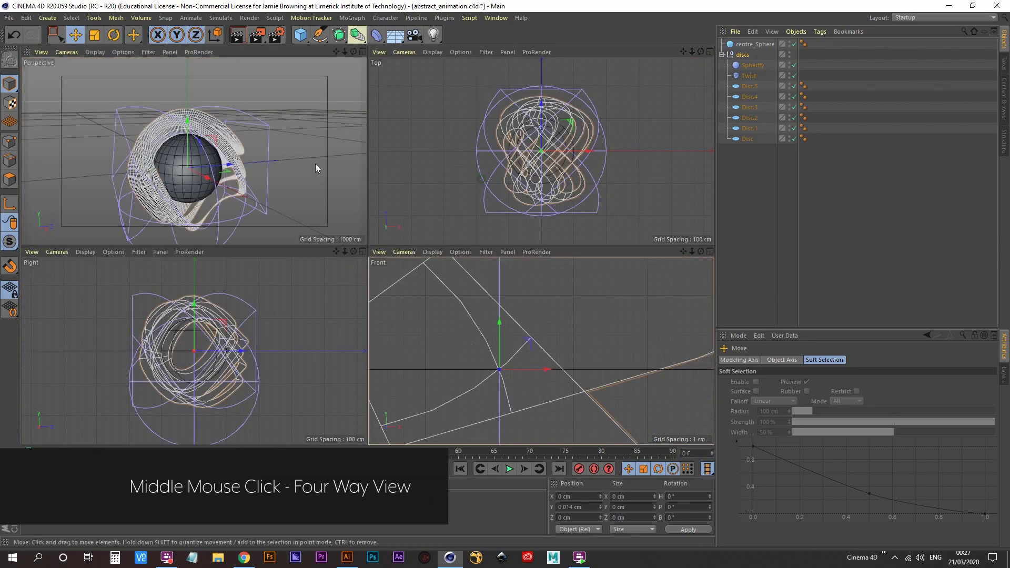
middle_click(323, 172)
left_click_drag(368, 287, 496, 272, "alt")
scroll(399, 284, "up", 3)
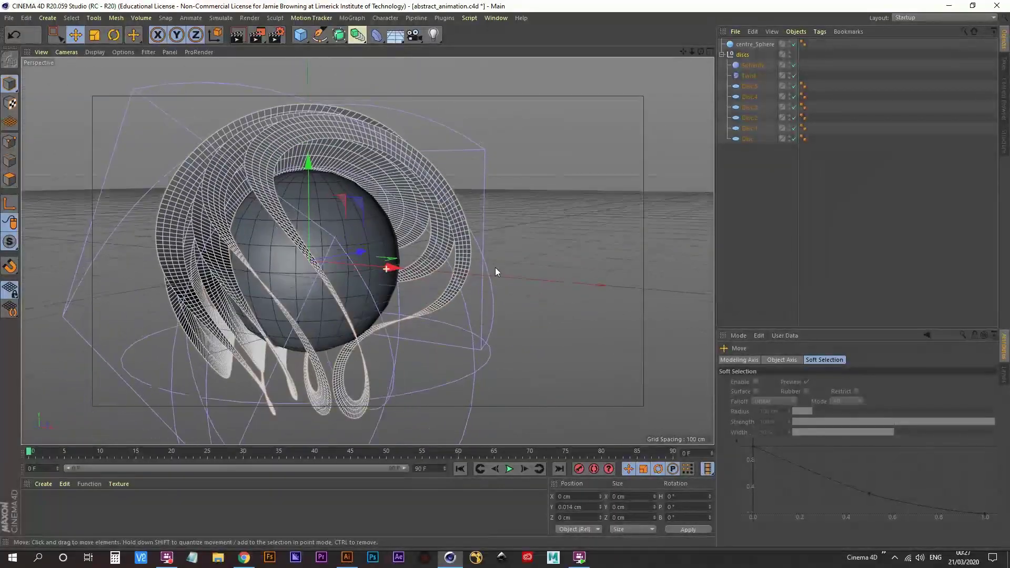
- Set the radius of centre_Sphere to 90 cm
left_click(748, 45)
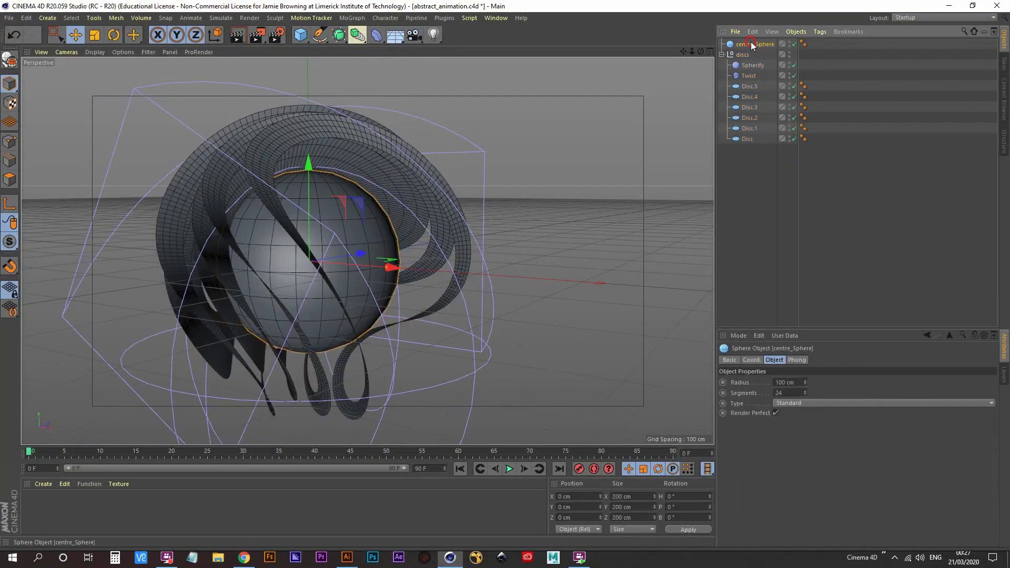
left_click(799, 382)
type("9")
key("Return")
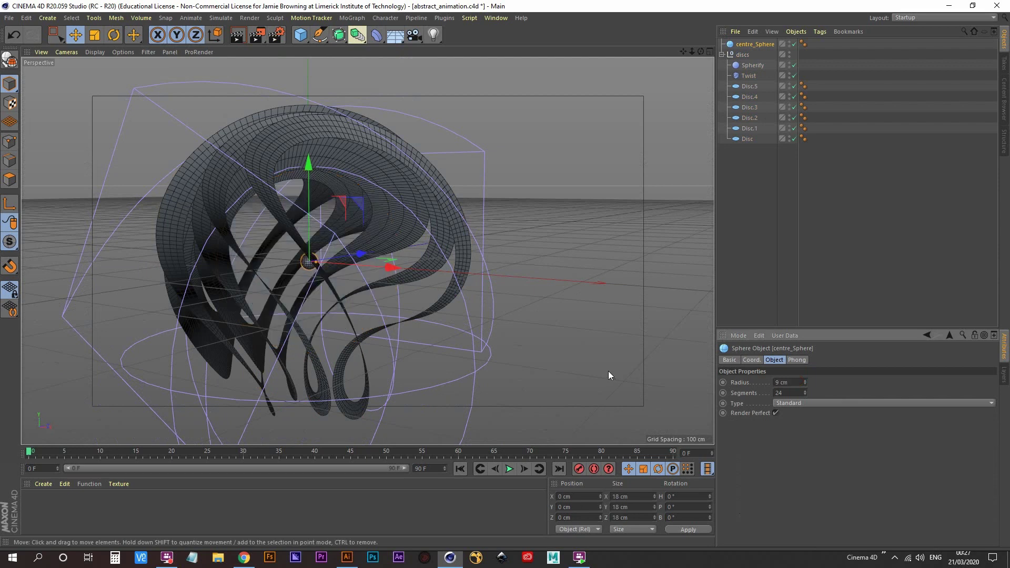
left_click(793, 382)
type("90")
key("Return")
- Check the fit of centre_Sphere inside the rings and set its radius to 80 cm
left_click_drag(574, 392, 294, 236, "alt")
right_click_drag(294, 237, 247, 257, "alt")
left_click_drag(249, 256, 366, 242, "alt")
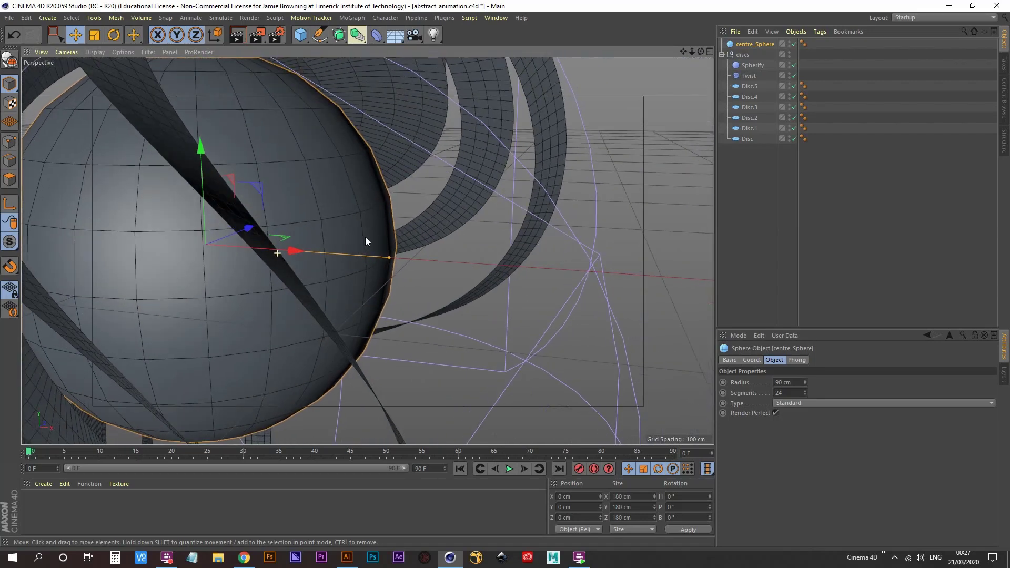
right_click_drag(365, 237, 248, 286, "alt")
left_click_drag(248, 286, 295, 258, "alt")
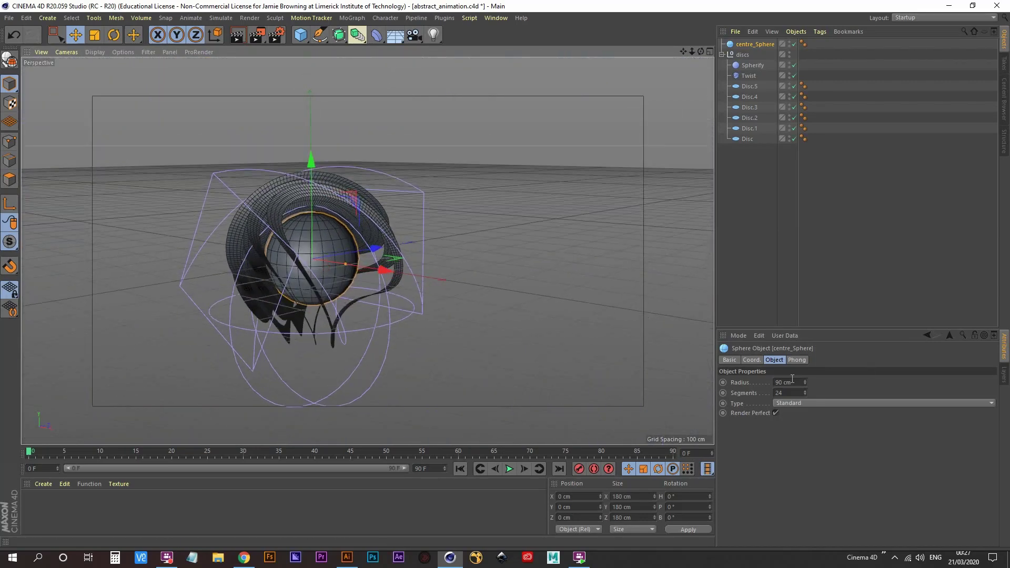
left_click(788, 381)
key("Return")
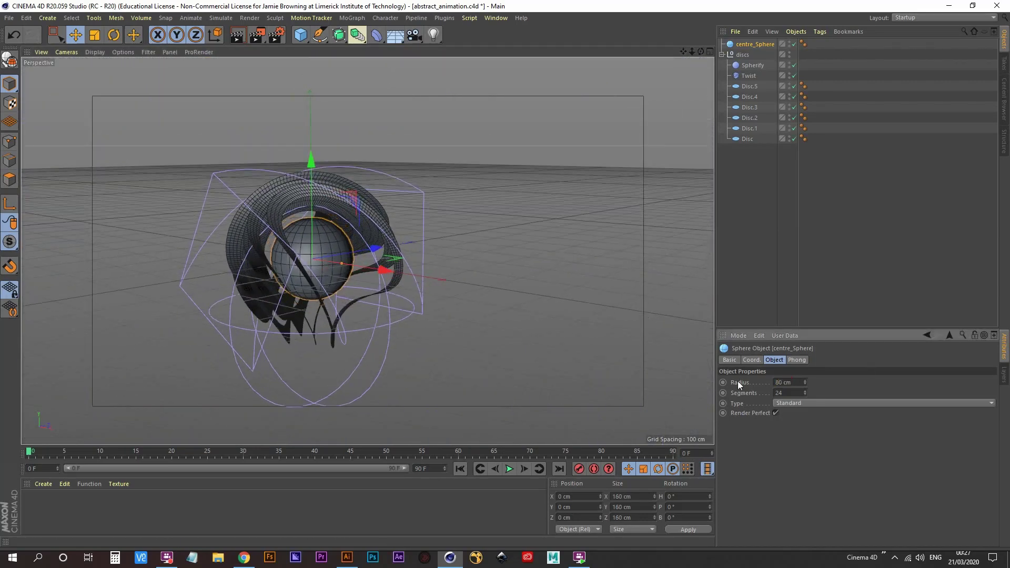
scroll(330, 274, "up", 6)
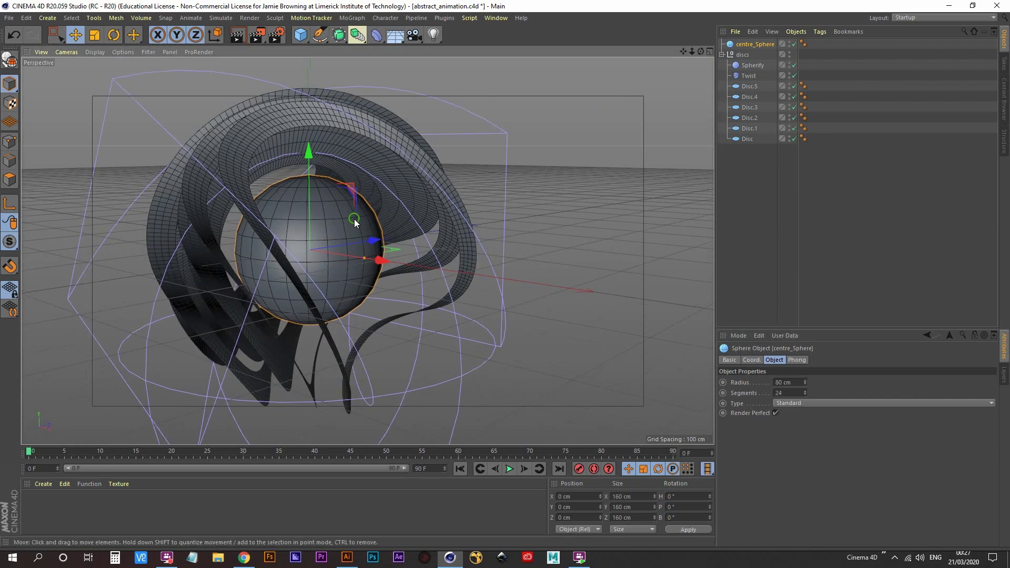
scroll(333, 255, "down", 3)
mouse_move(328, 229)
left_mouse_down("alt")
mouse_move(314, 255)
mouse_move(357, 284)
left_mouse_up("alt")
- Hide the Spherify and Twist deformer cages in the viewport and turn off the grid display
left_click(734, 191)
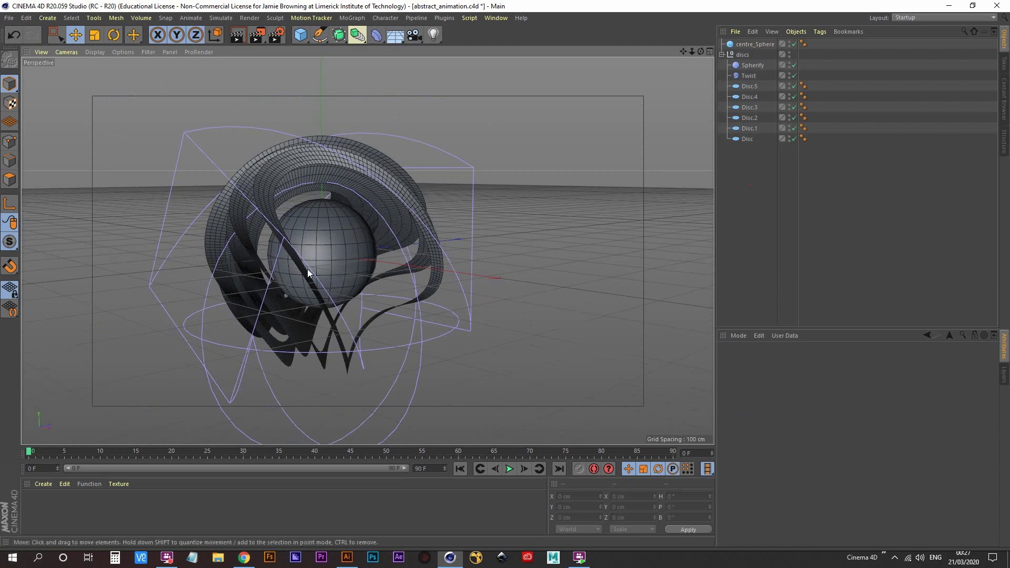
left_click(789, 63)
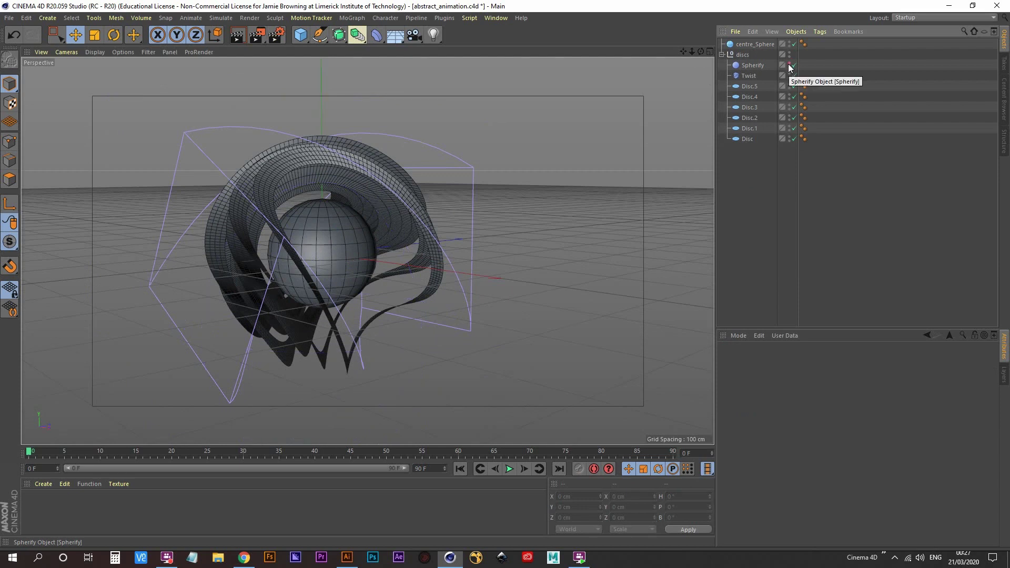
left_click(790, 73)
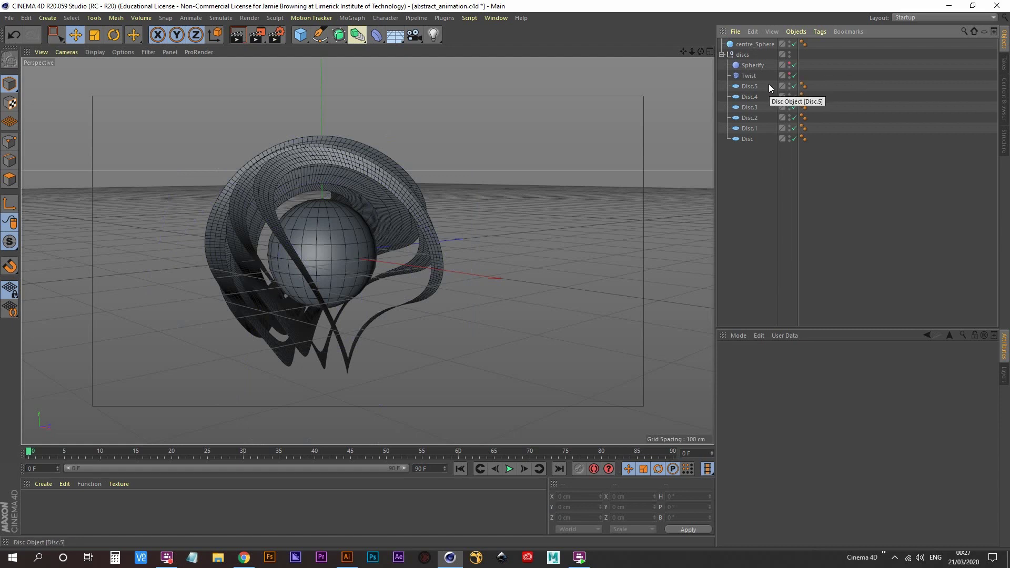
left_click(149, 52)
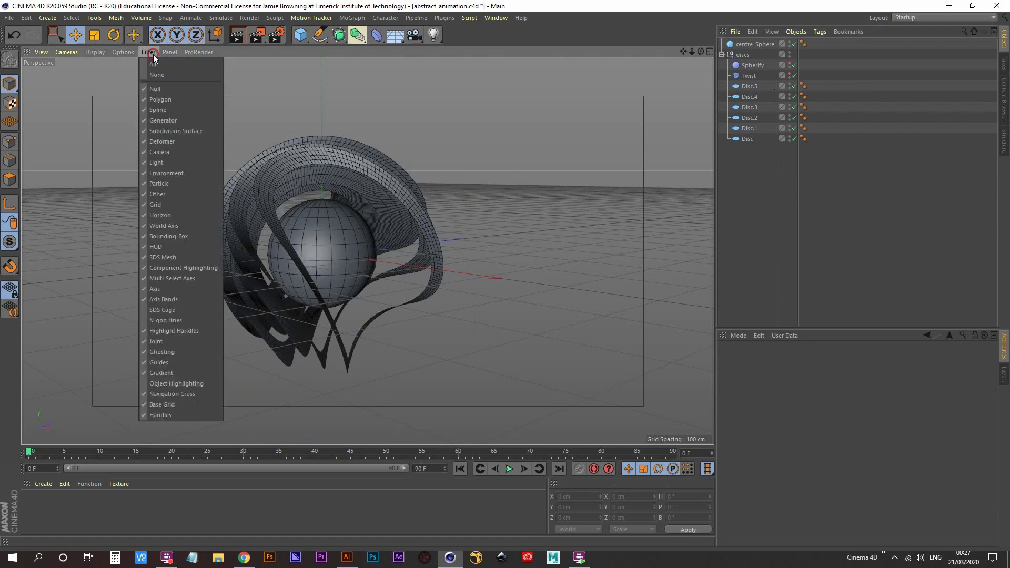
left_click(160, 205)
left_click_drag(361, 250, 441, 268, "alt")
- Try a Twist deformer angle of 217°, inspect the form from several angles, and undo the change
left_click(747, 77)
mouse_move(781, 403)
left_mouse_down()
mouse_move(810, 399)
mouse_move(784, 399)
mouse_move(808, 399)
mouse_move(797, 399)
left_mouse_up()
left_click_drag(263, 337, 266, 288, "alt")
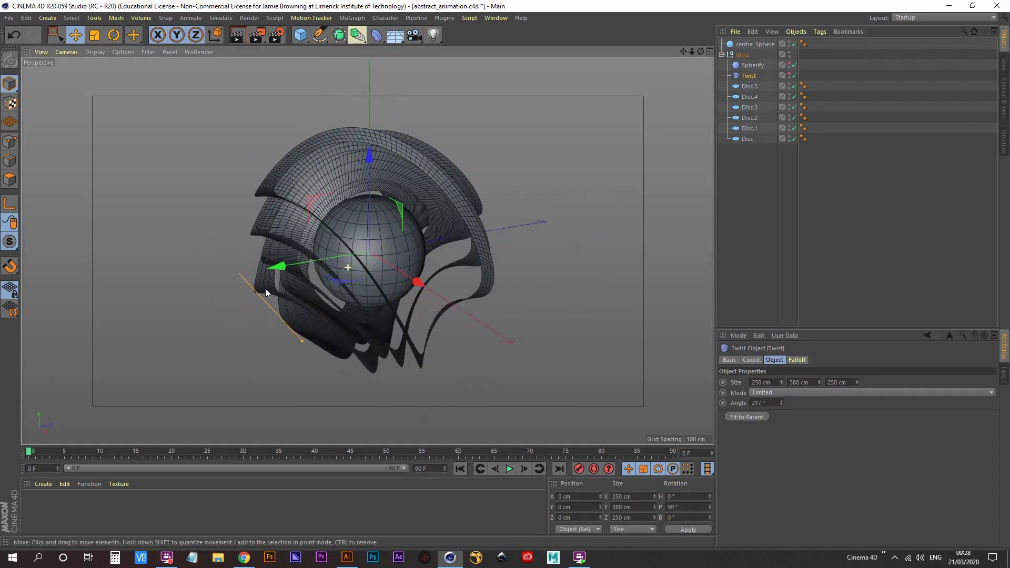
scroll(383, 184, "up", 5)
scroll(378, 261, "down", 5)
mouse_move(411, 273)
left_mouse_down("alt")
mouse_move(507, 230)
mouse_move(572, 217)
mouse_move(615, 228)
mouse_move(587, 259)
mouse_move(402, 266)
left_mouse_up("alt")
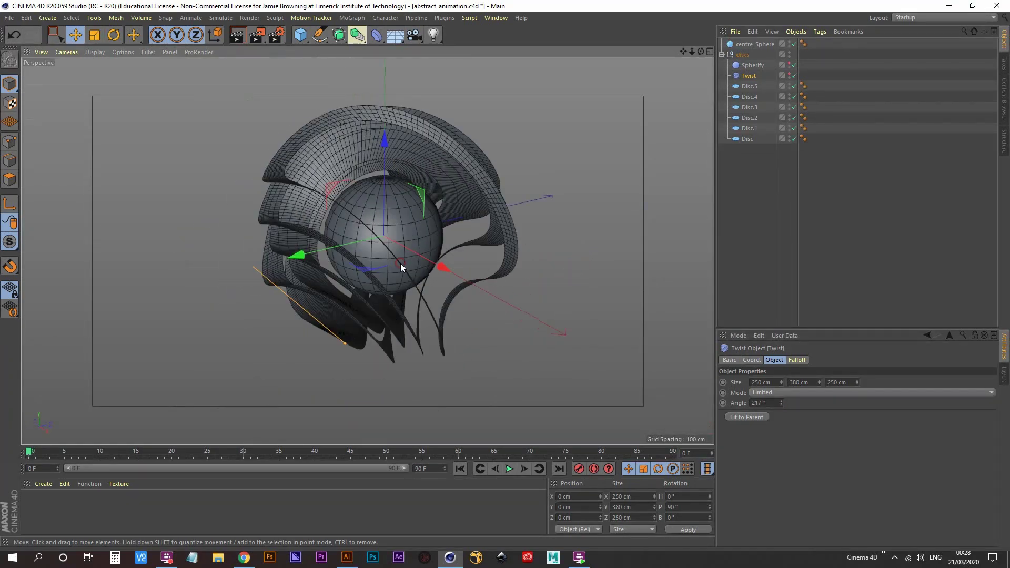
key("ctrl+z")
- Adjust the Twist deformer's angle so the rings wrap more fully around the centre sphere
mouse_move(781, 402)
left_mouse_down()
mouse_move(781, 342)
mouse_move(782, 405)
left_mouse_up()
type("2")
left_click_drag(338, 203, 446, 218, "alt")
- Create a new material named "centre" and apply it to centre_Sphere
double_click(49, 505)
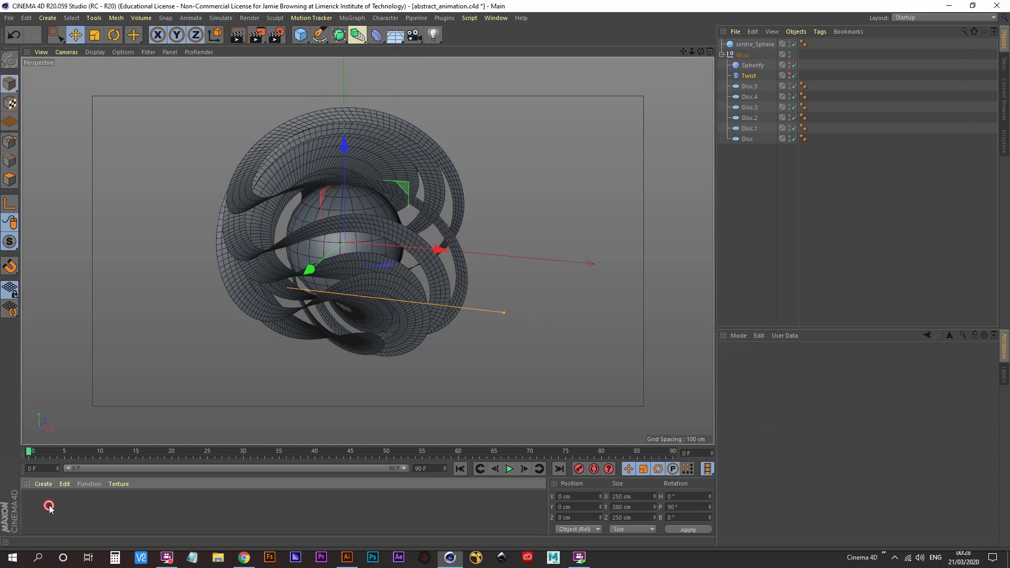
double_click(35, 518)
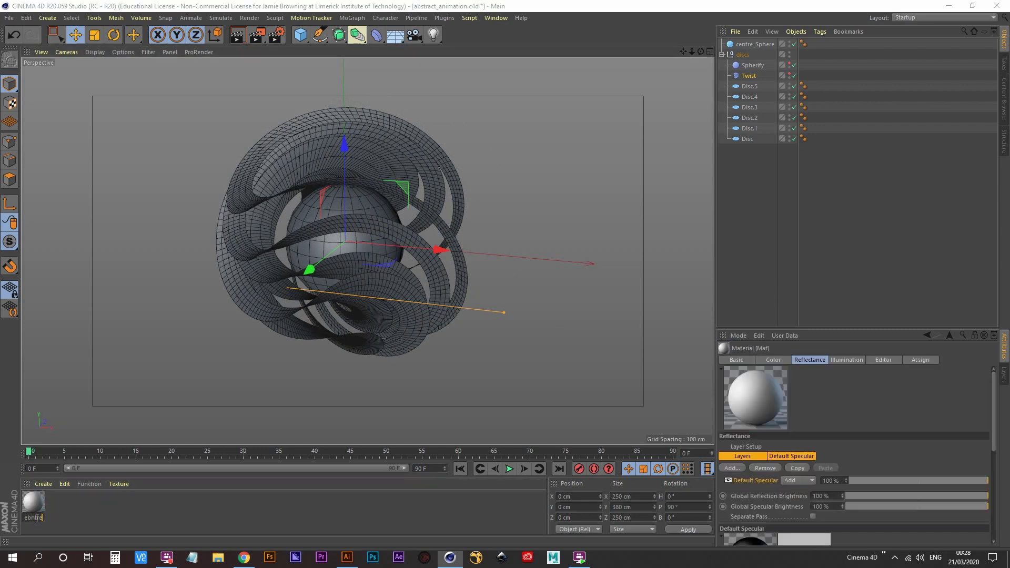
type("centre")
key("Return")
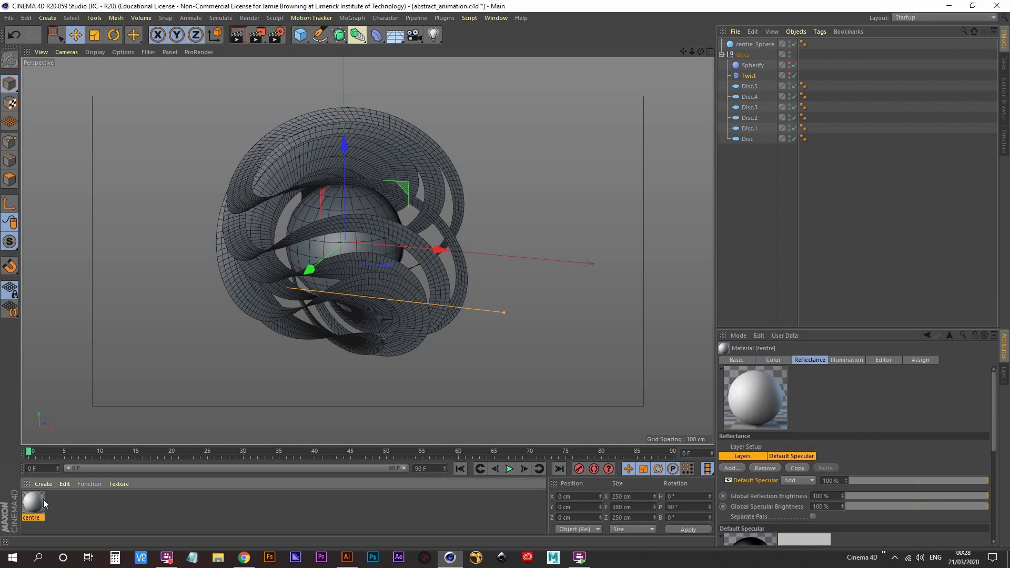
left_click_drag(764, 46, 763, 46)
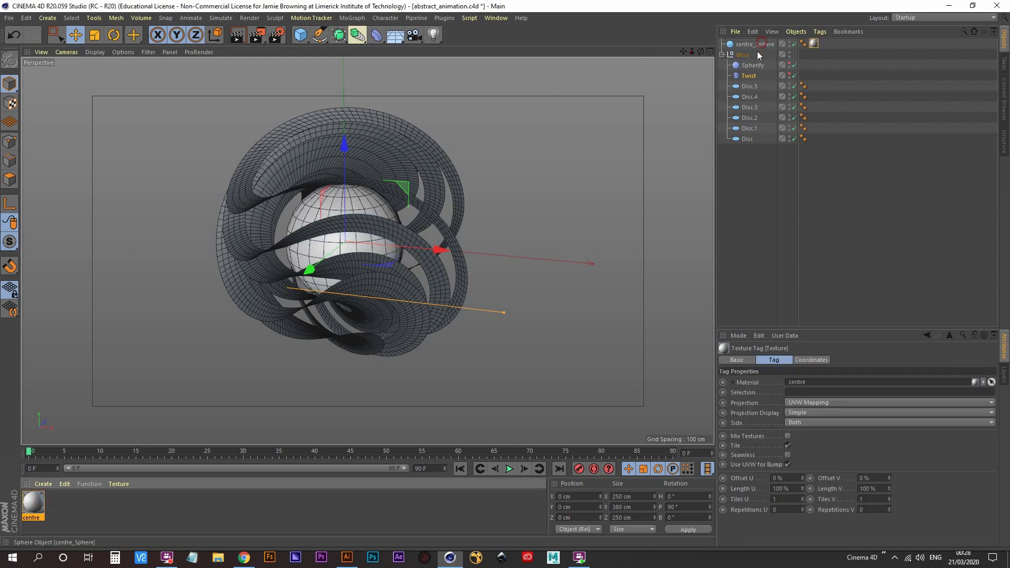
- Add a Displacer deformer and make it a child of centre_Sphere
left_click(769, 44)
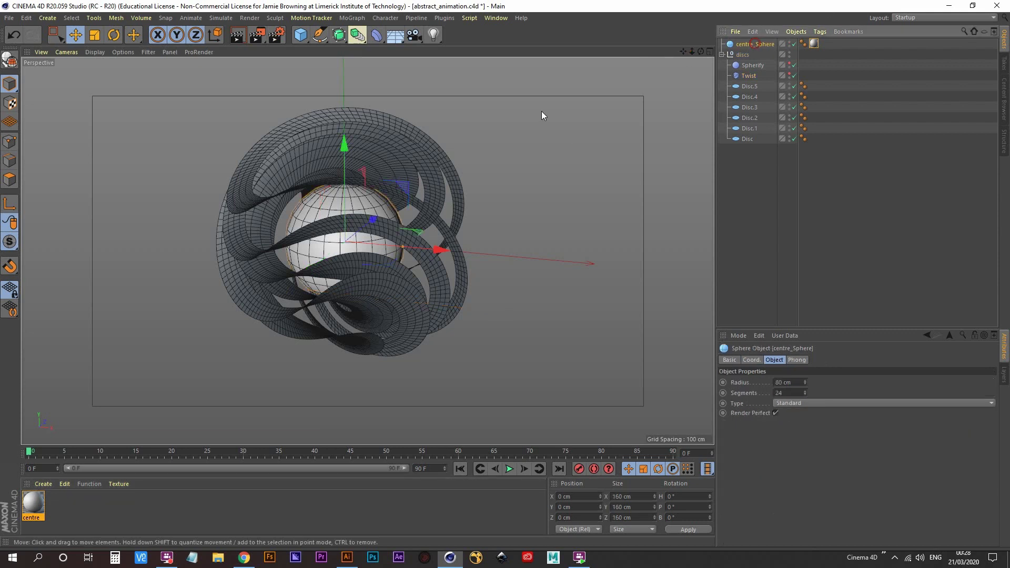
left_click(378, 35)
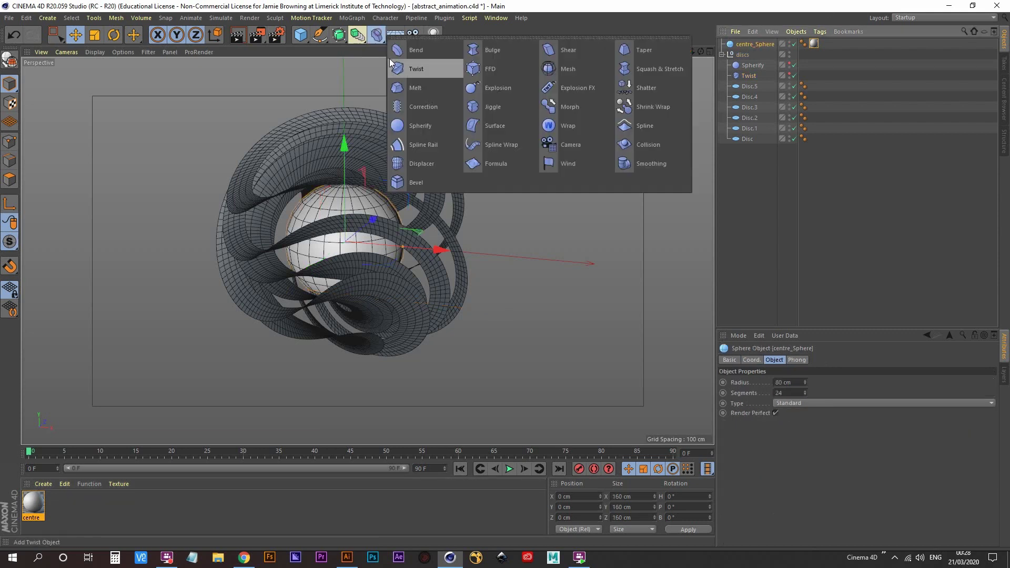
left_click(430, 150)
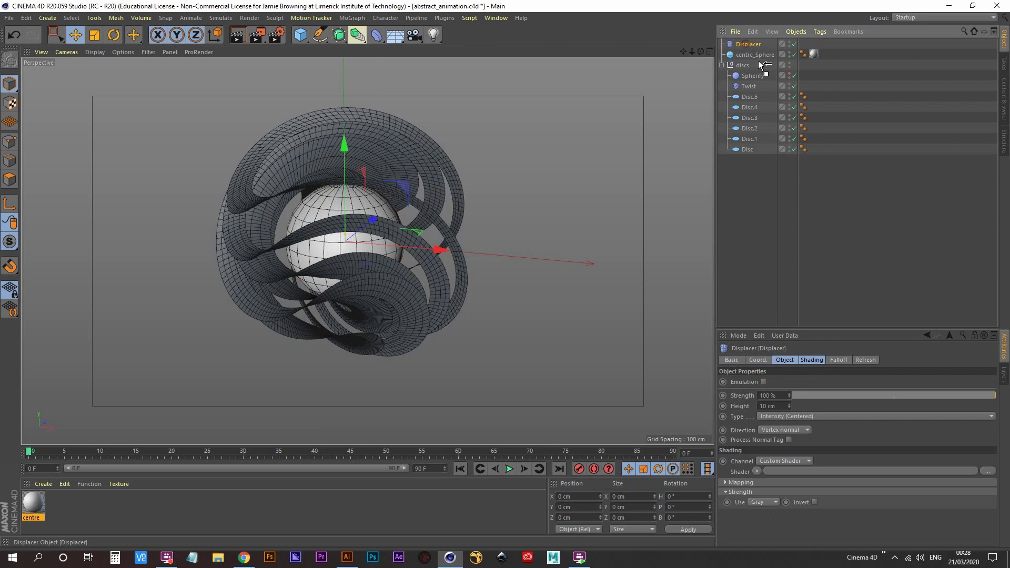
left_click_drag(759, 56, 761, 56)
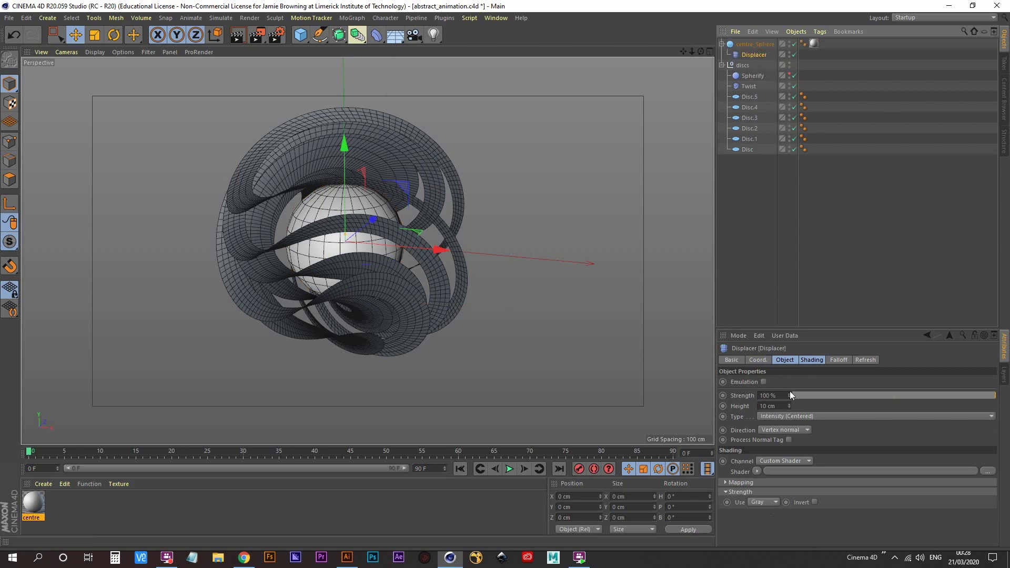
- Load a Gradient shader as the Displacer's custom shader
left_click(812, 360)
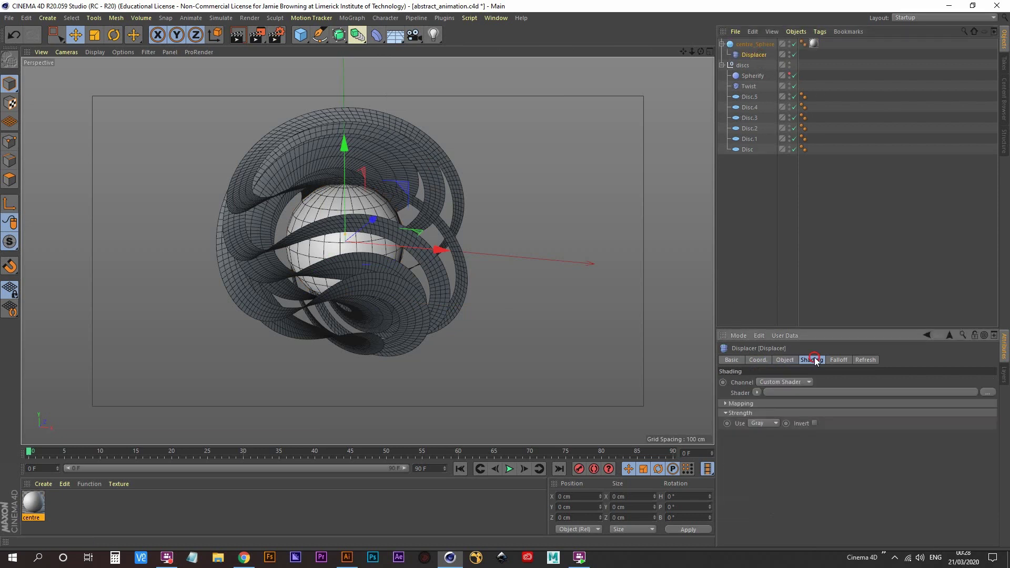
left_click(756, 393)
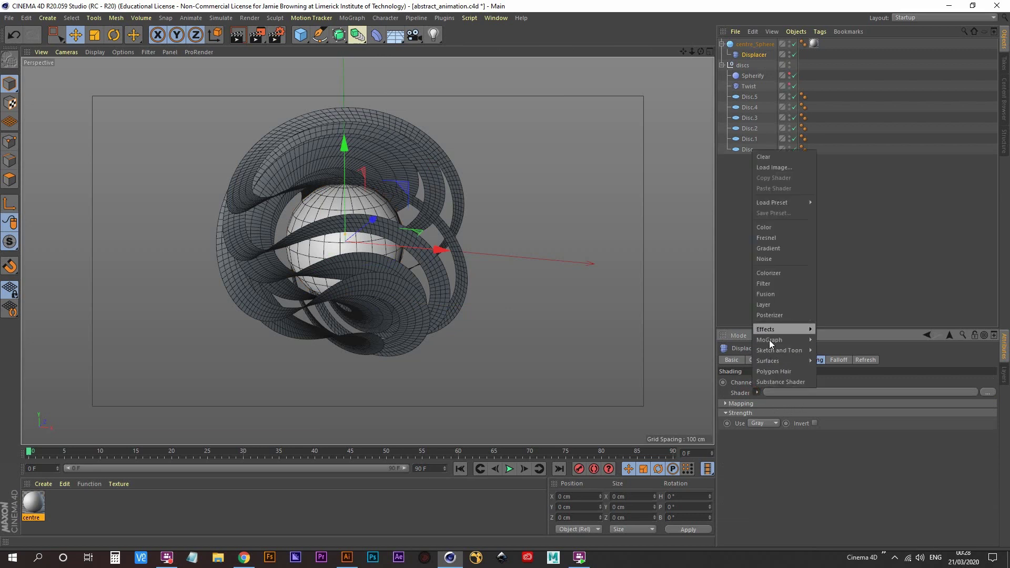
left_click(777, 247)
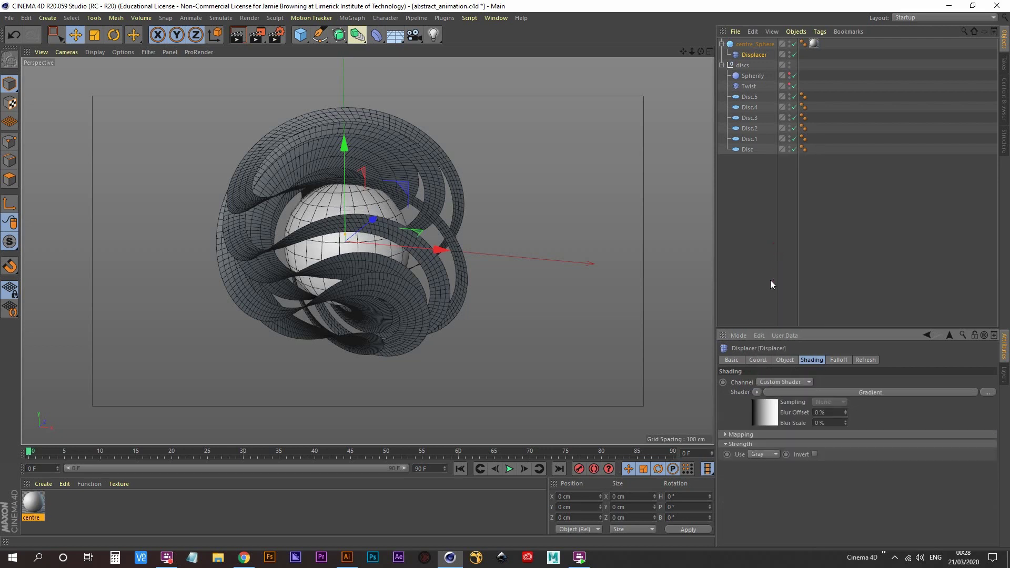
- Double the knots of the Displacer's gradient four times to make many repeating black-to-white bands
left_click(765, 414)
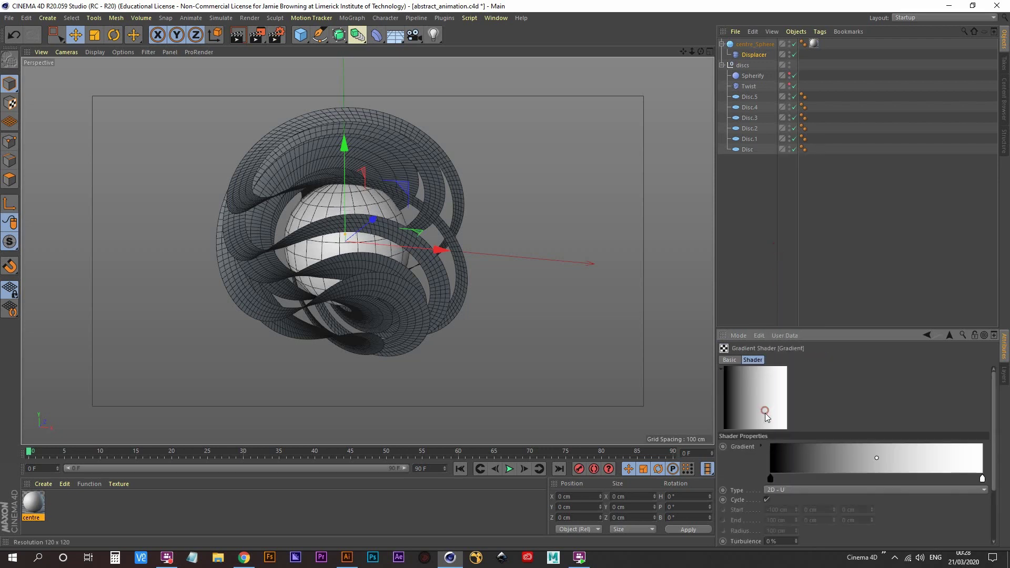
right_click(804, 464)
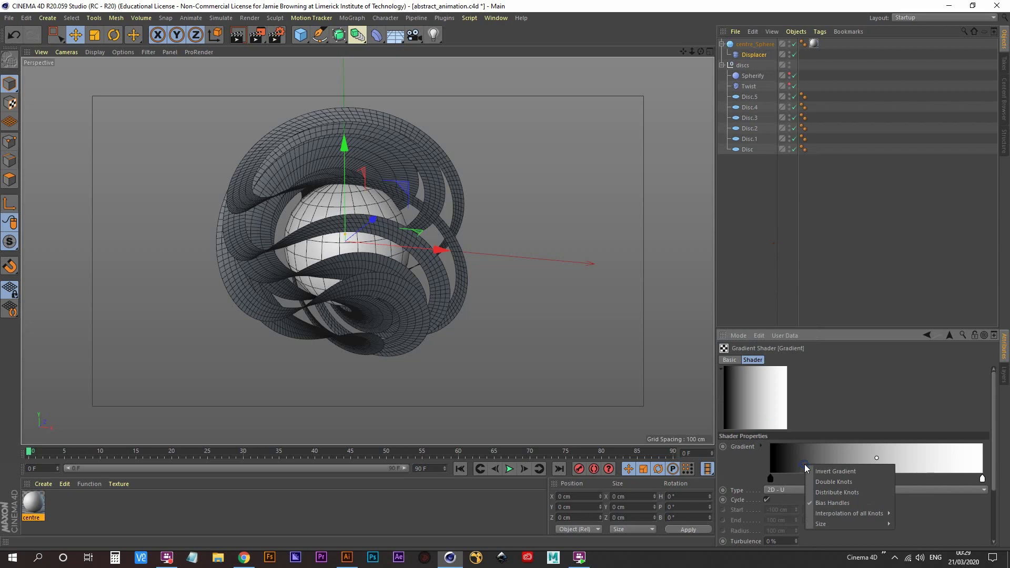
left_click(823, 482)
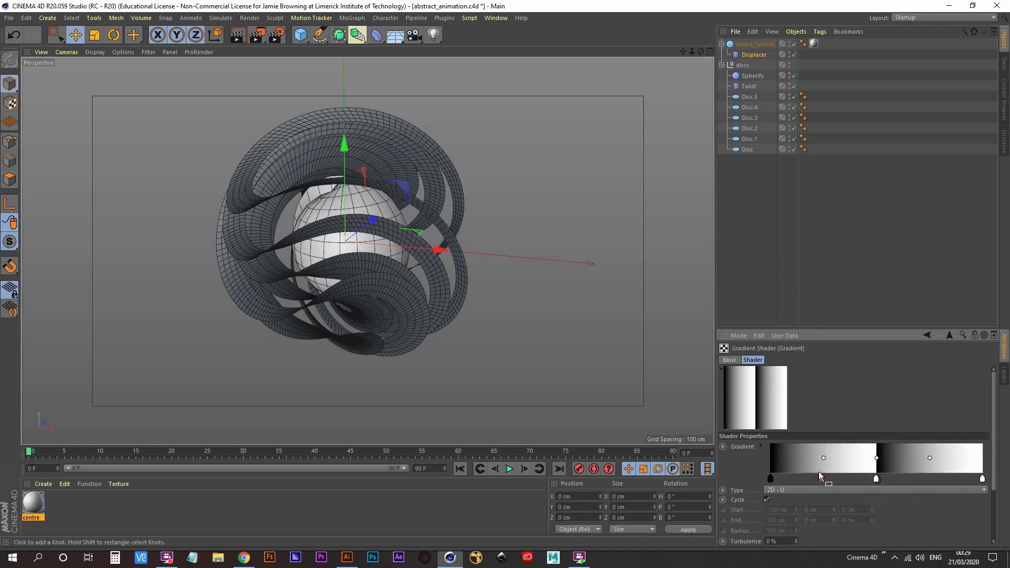
right_click(802, 459)
left_click(817, 475)
right_click(801, 459)
left_click(834, 476)
right_click(778, 468)
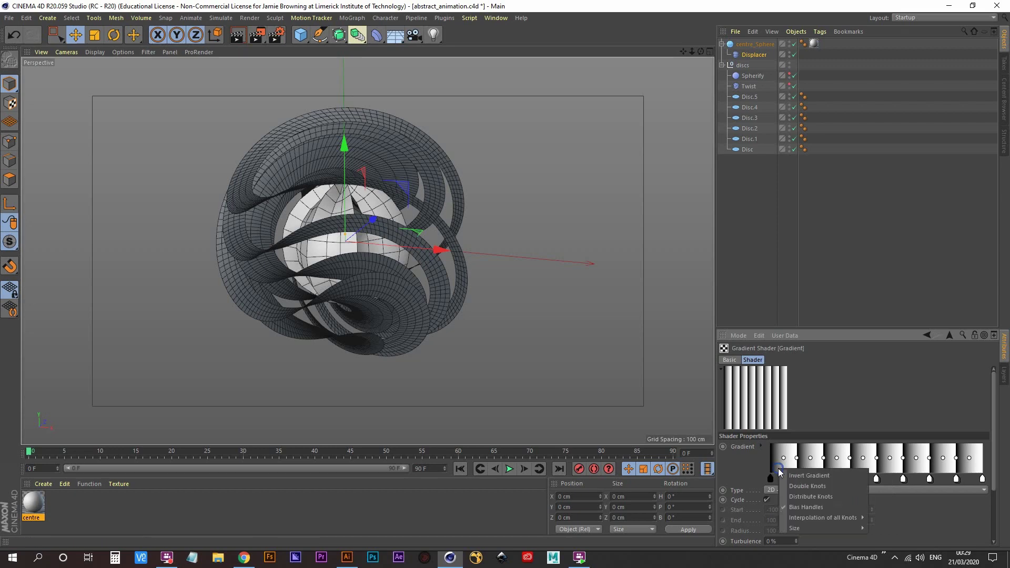
left_click(812, 485)
- Set the segments of centre_Sphere to 80 for a finer displaced surface
left_click_drag(440, 173, 299, 250, "alt")
scroll(475, 143, "up", 5)
left_click_drag(475, 143, 378, 213, "alt")
scroll(357, 245, "down", 5)
left_click(756, 44)
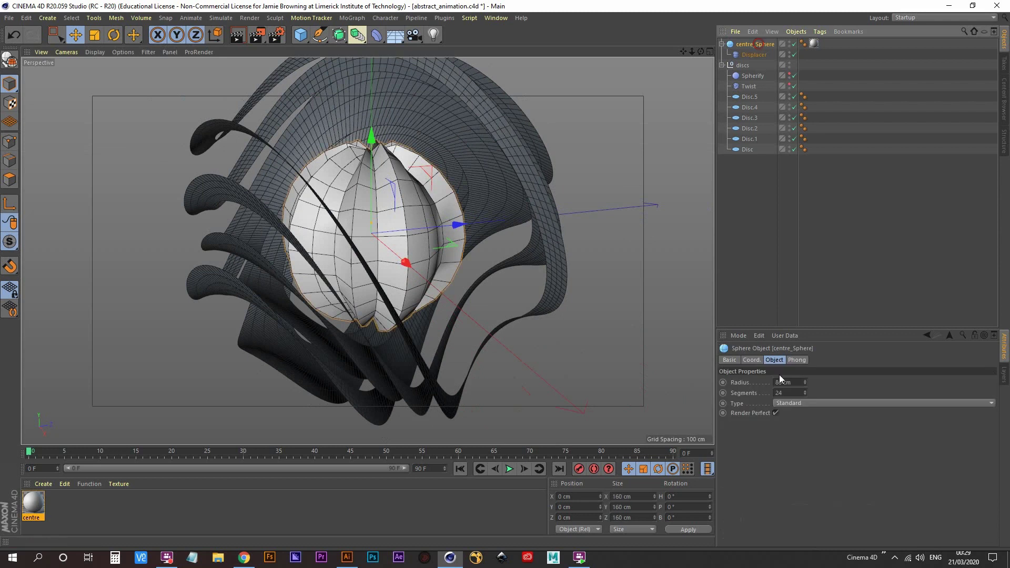
left_click(795, 393)
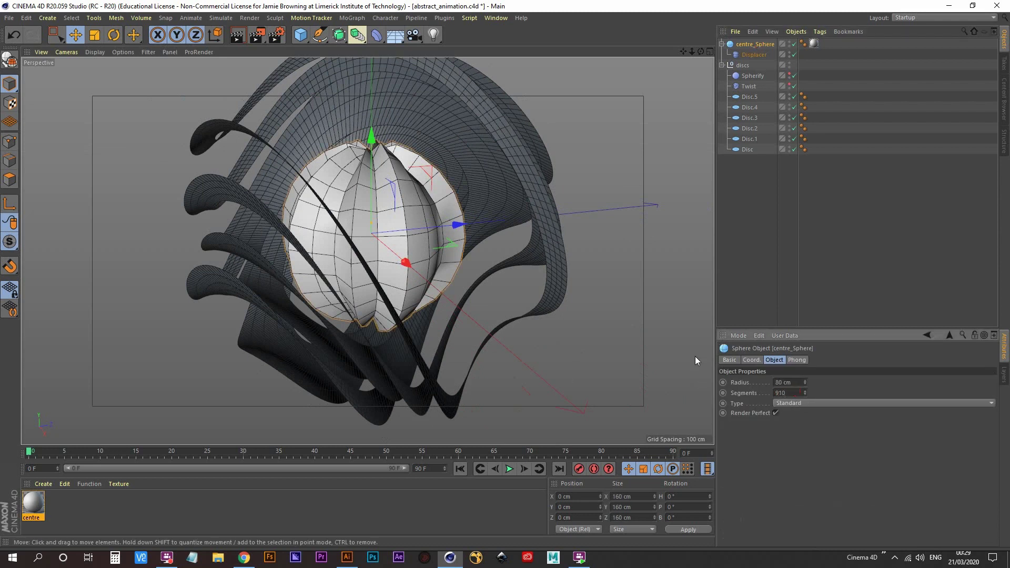
key("Return")
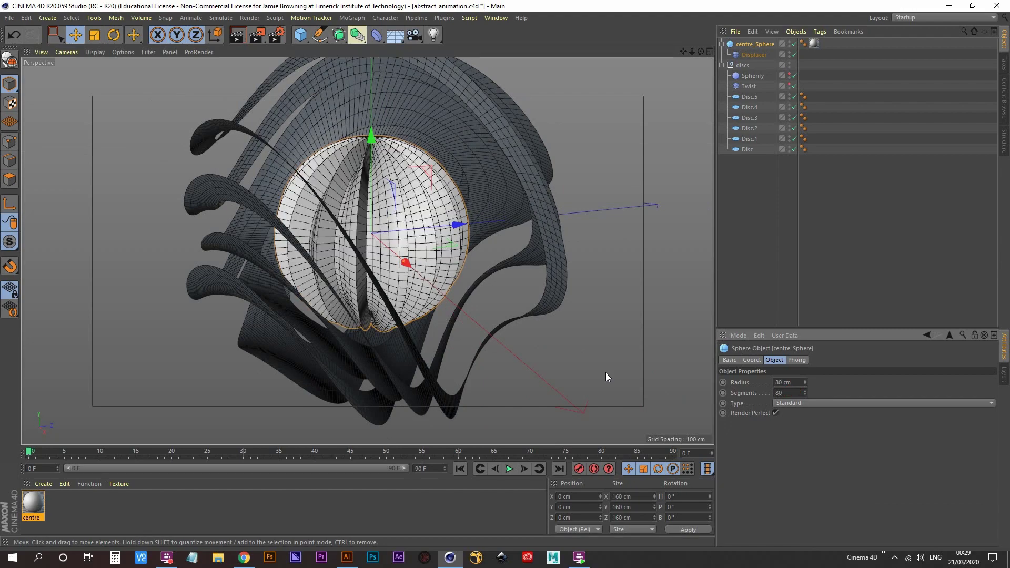
- Set the radius of centre_Sphere to 70 cm and check its fit inside the rings
left_click_drag(472, 283, 248, 123, "alt")
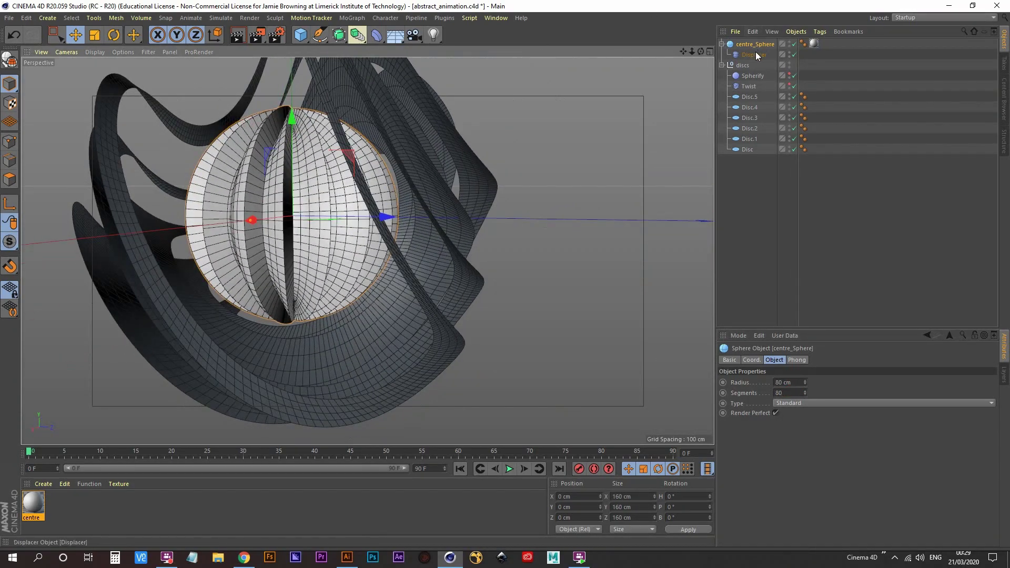
left_click(98, 36)
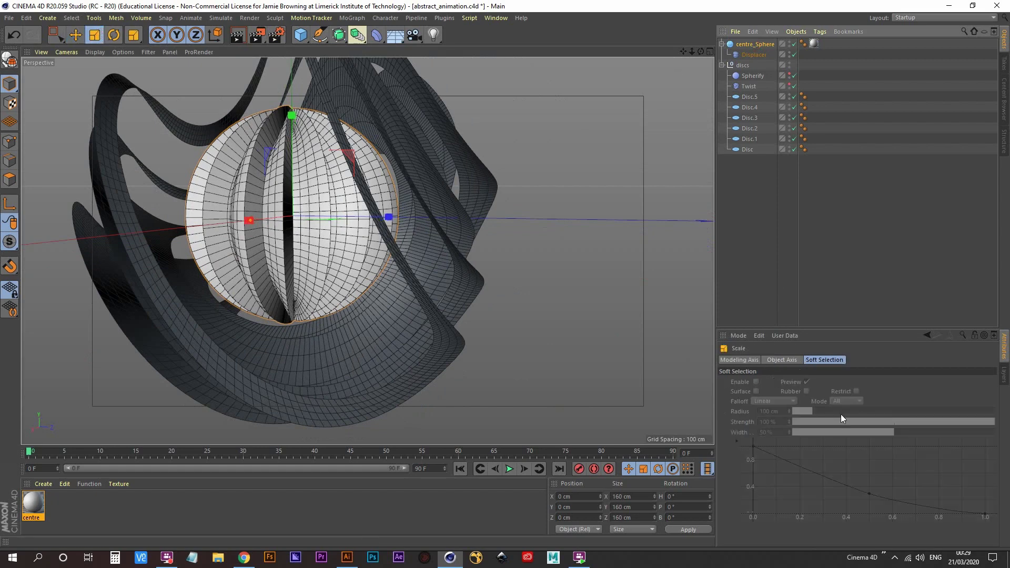
left_click(756, 43)
double_click(789, 382)
type("70")
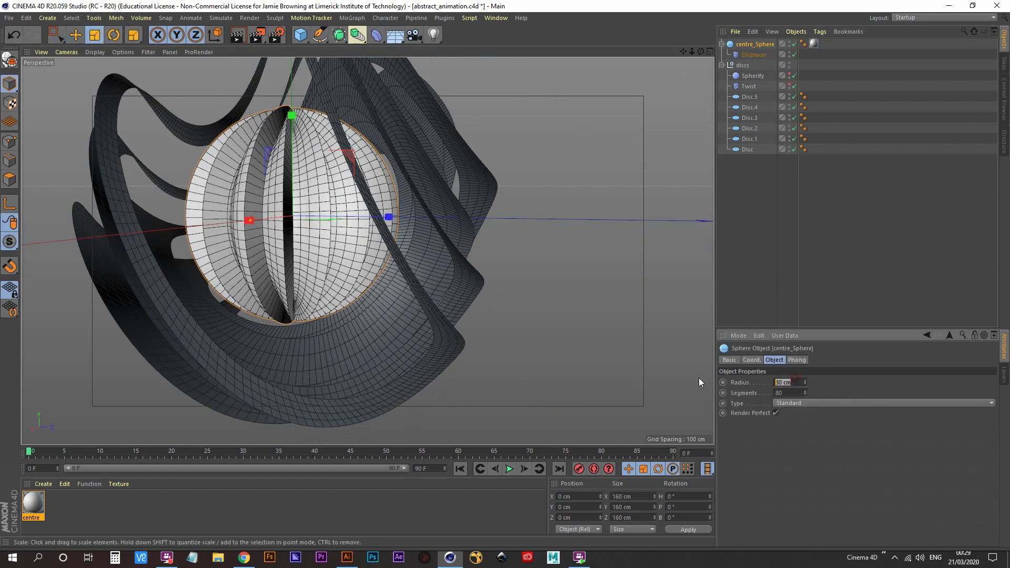
key("Return")
left_click_drag(346, 222, 365, 276, "alt")
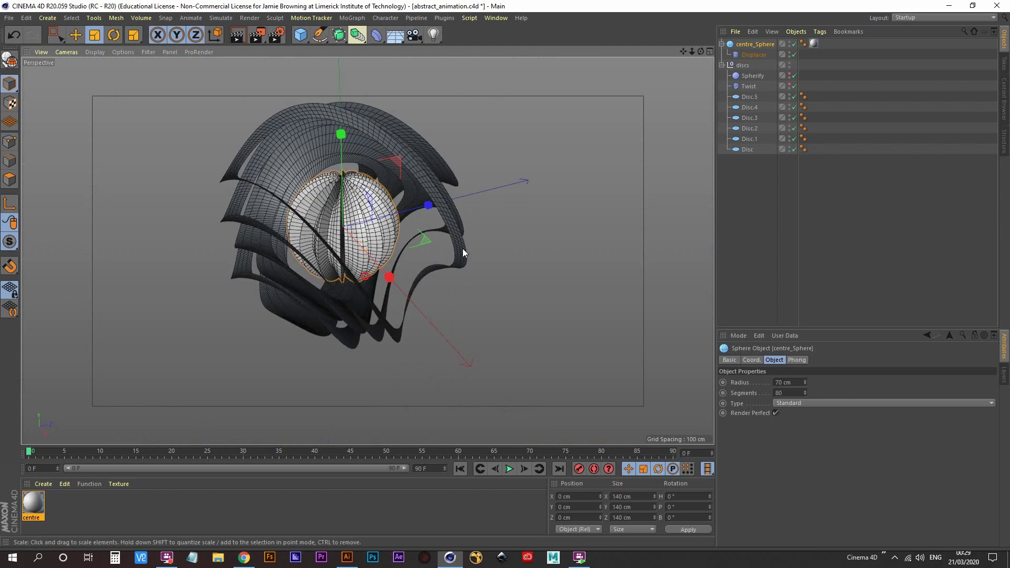
- Add a MoGraph Cloner and place a new Sphere inside it as its child
left_click(740, 203)
left_click(351, 17)
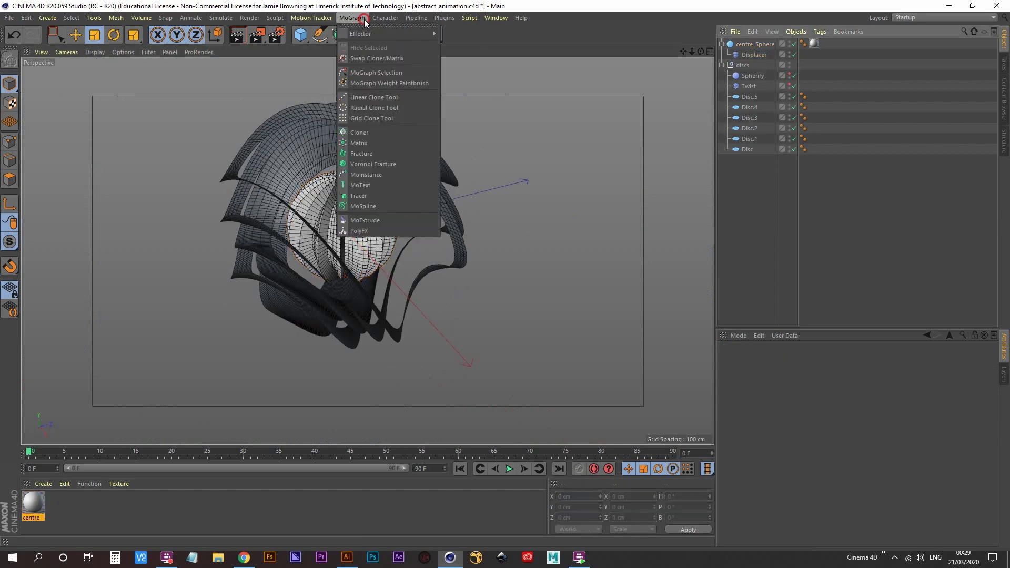
left_click(382, 127)
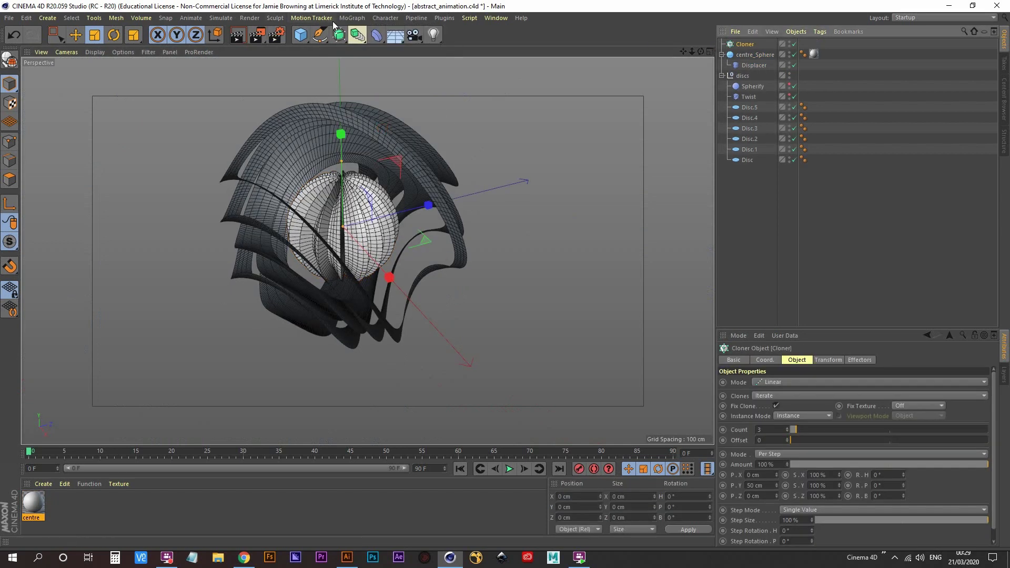
left_click(301, 34)
left_click(508, 69)
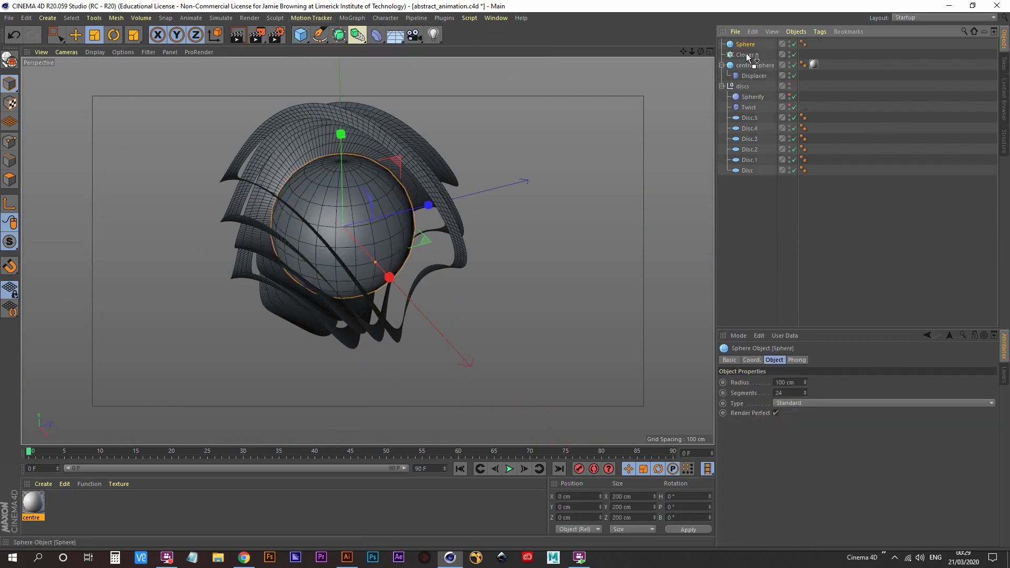
left_click_drag(746, 53, 747, 54)
- Set the radius of the Cloner's child Sphere to 10 cm
double_click(789, 385)
type("10")
key("Return")
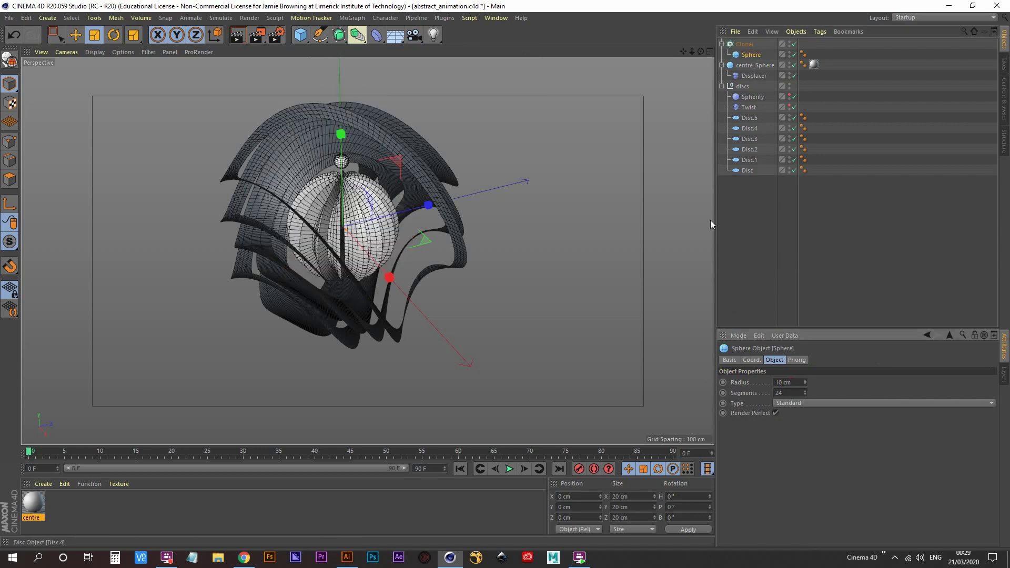
- Switch the Cloner to Object mode and assign centre_Sphere as the object to clone onto
left_click(748, 45)
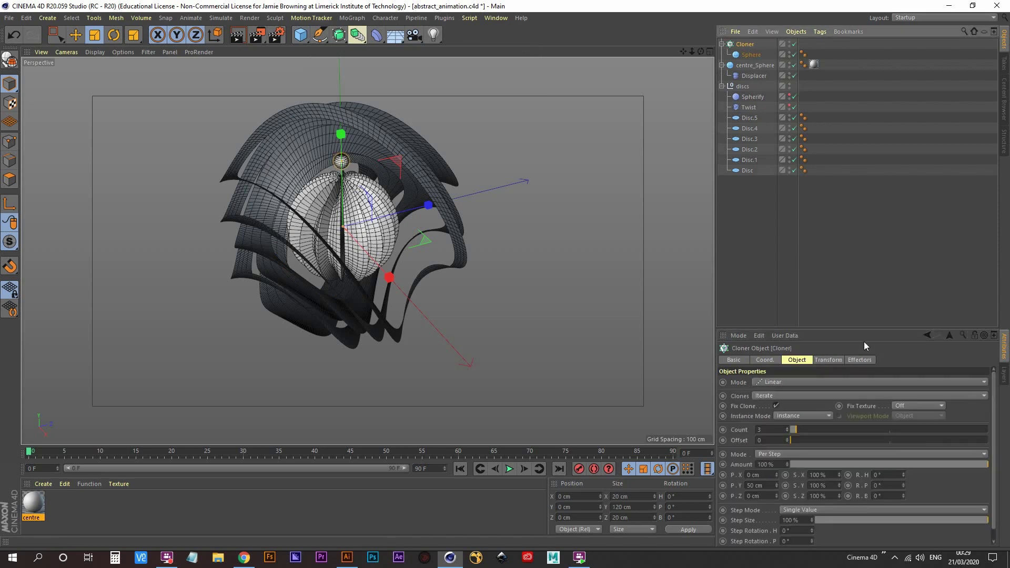
left_click(760, 380)
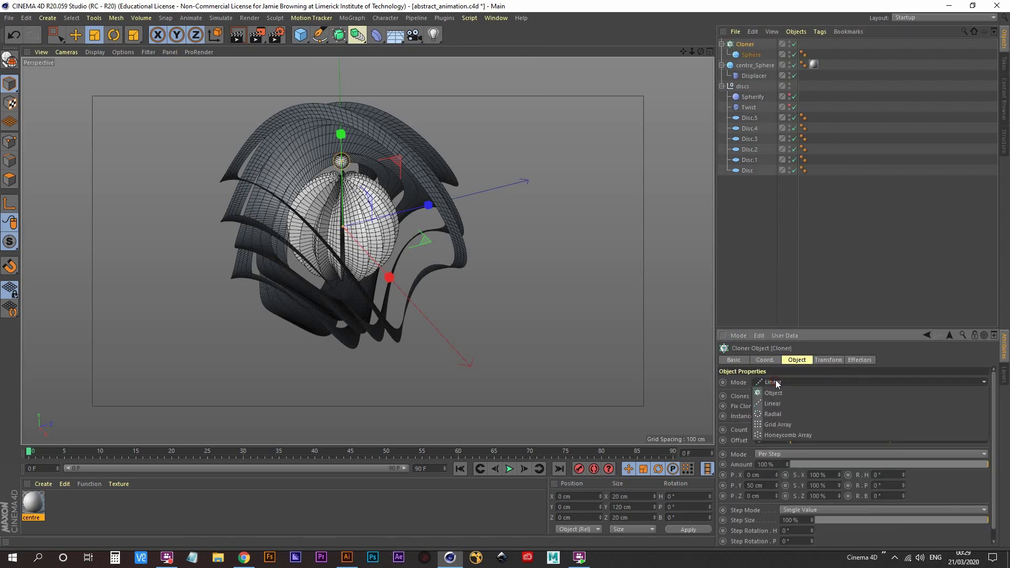
left_click(782, 393)
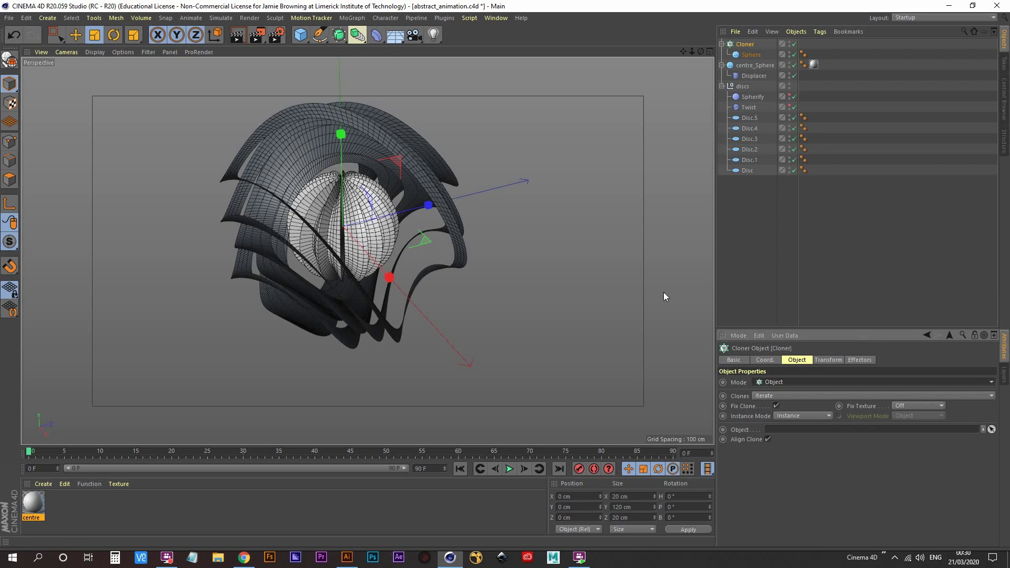
left_click(753, 65)
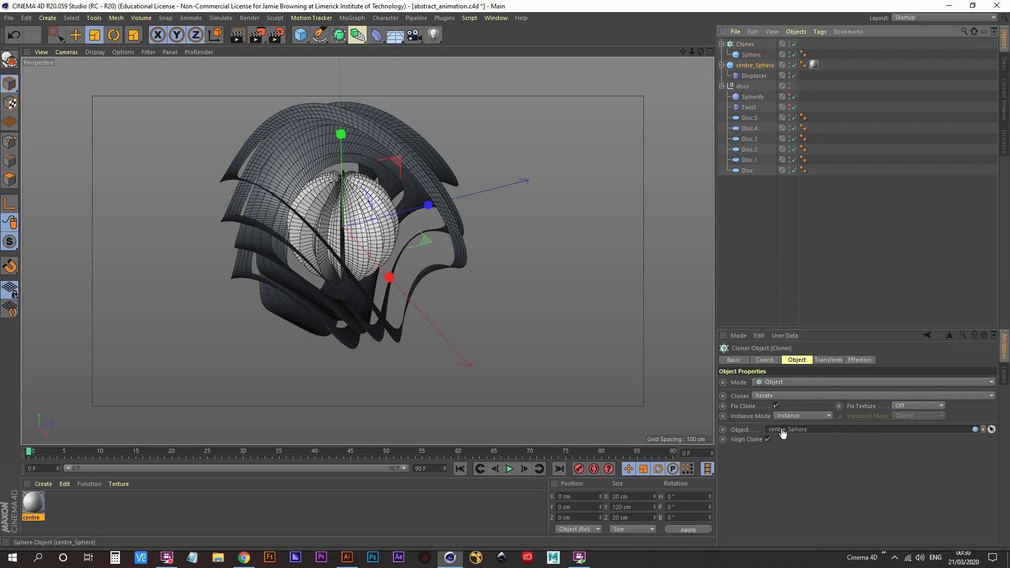
left_click_drag(782, 431, 782, 431)
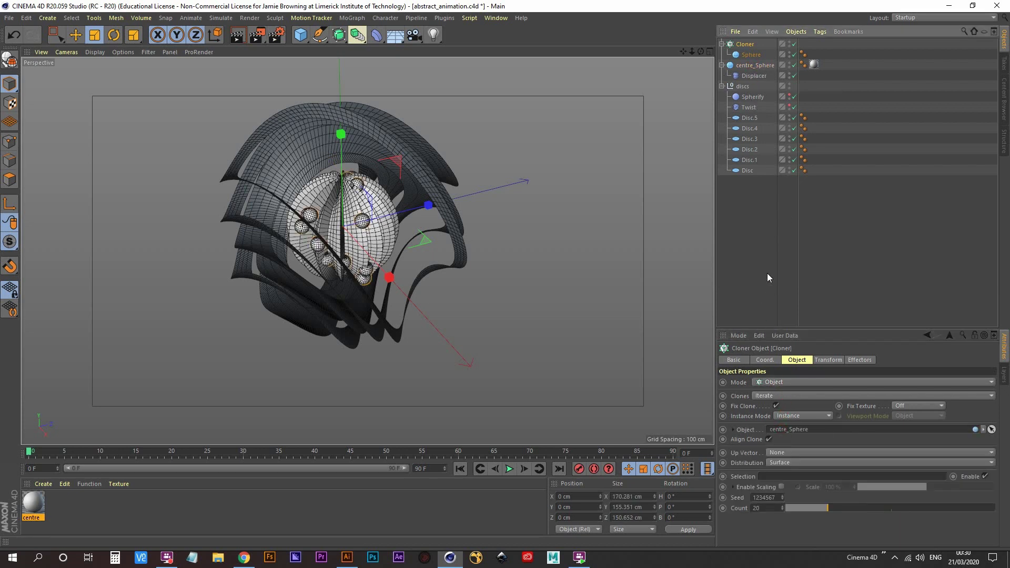
- Set the Cloner's count to 200 and inspect the clones on the centre sphere
left_click(768, 510)
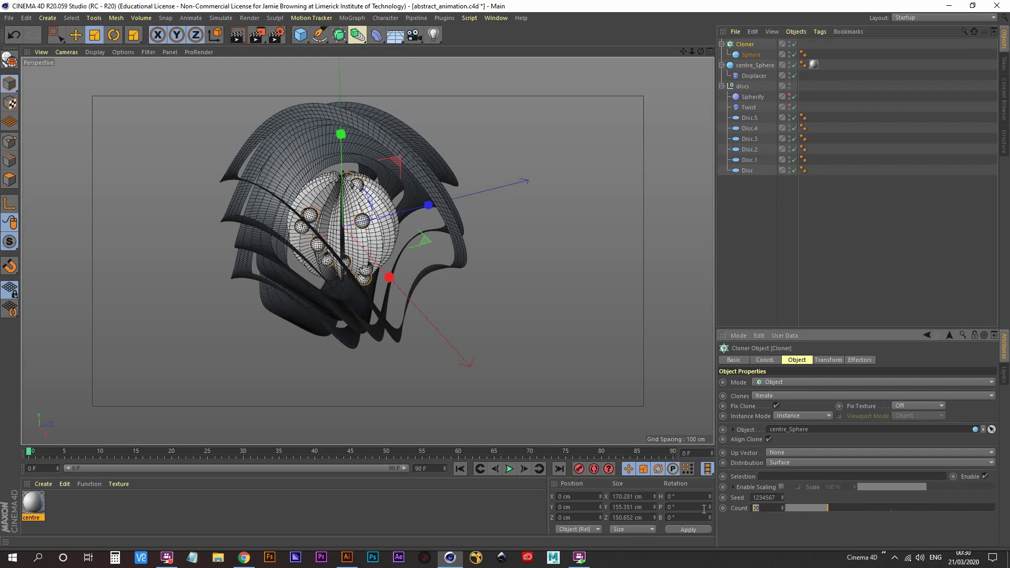
type("0")
key("Return")
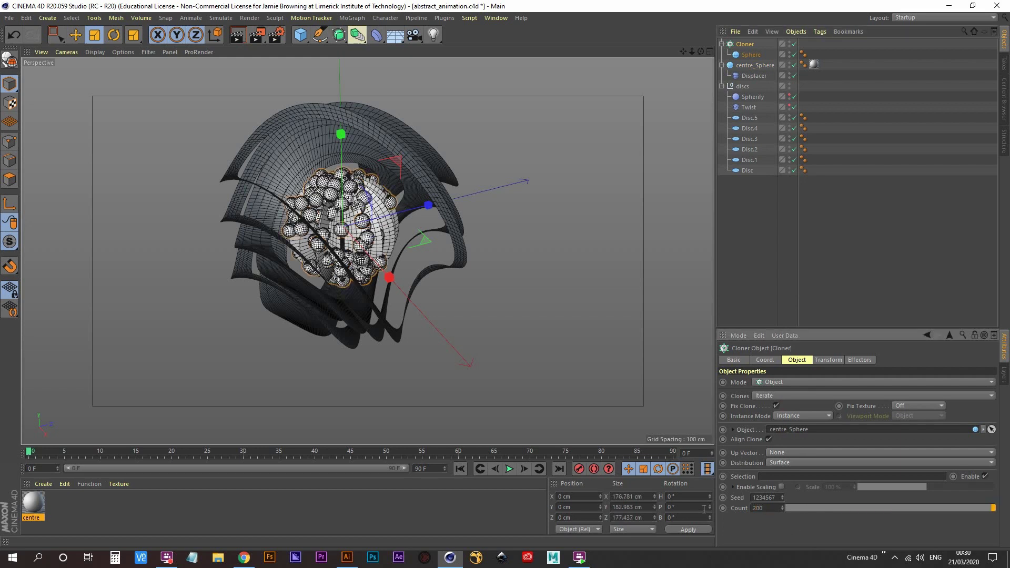
scroll(328, 229, "up", 4)
scroll(402, 227, "up", 3)
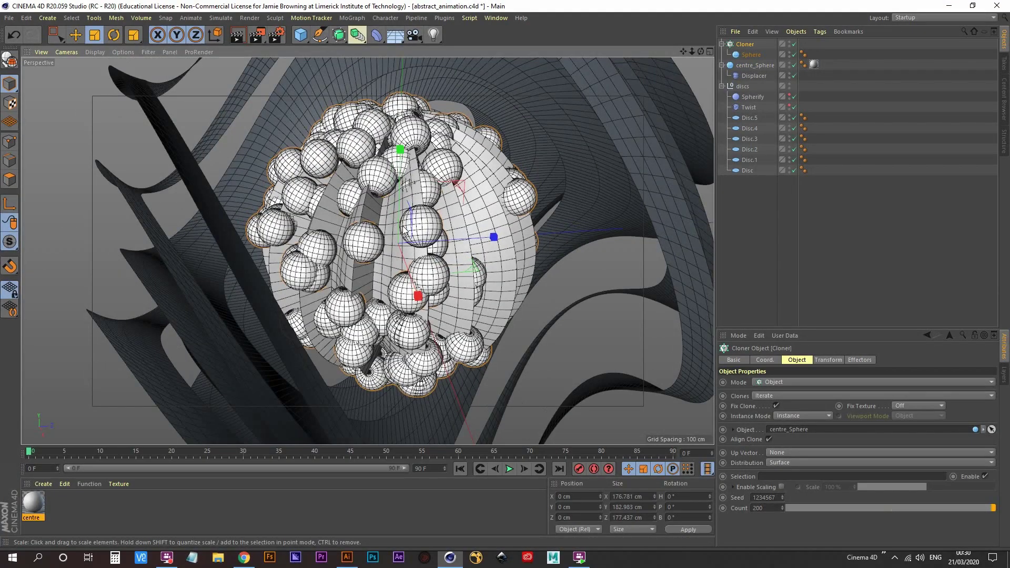
mouse_move(648, 210)
left_mouse_down("alt")
mouse_move(513, 226)
mouse_move(491, 196)
mouse_move(468, 199)
left_mouse_up("alt")
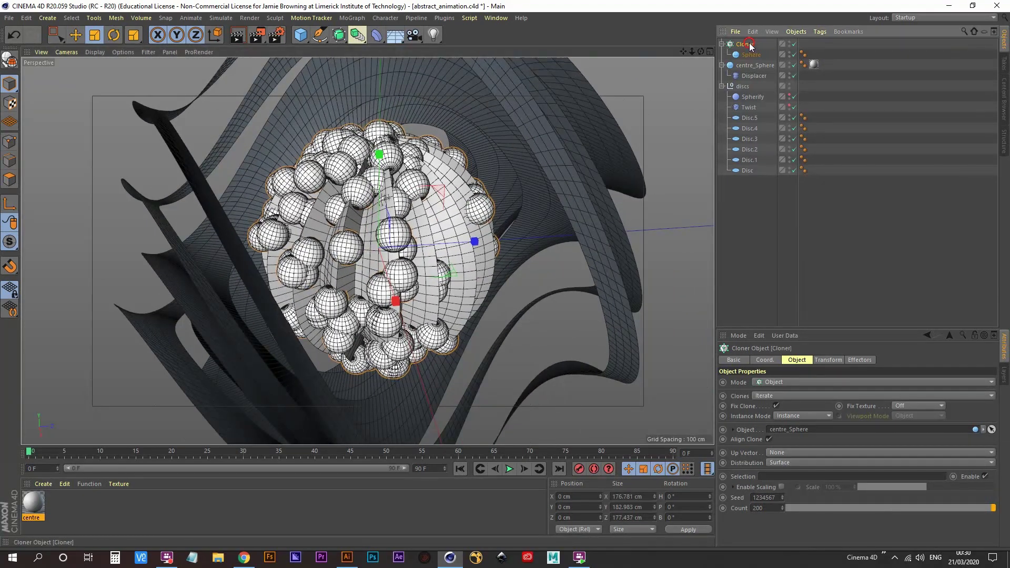
- Add a MoGraph Push Apart effector to the Cloner and inspect the spread-out clones
left_click(352, 18)
mouse_move(395, 34)
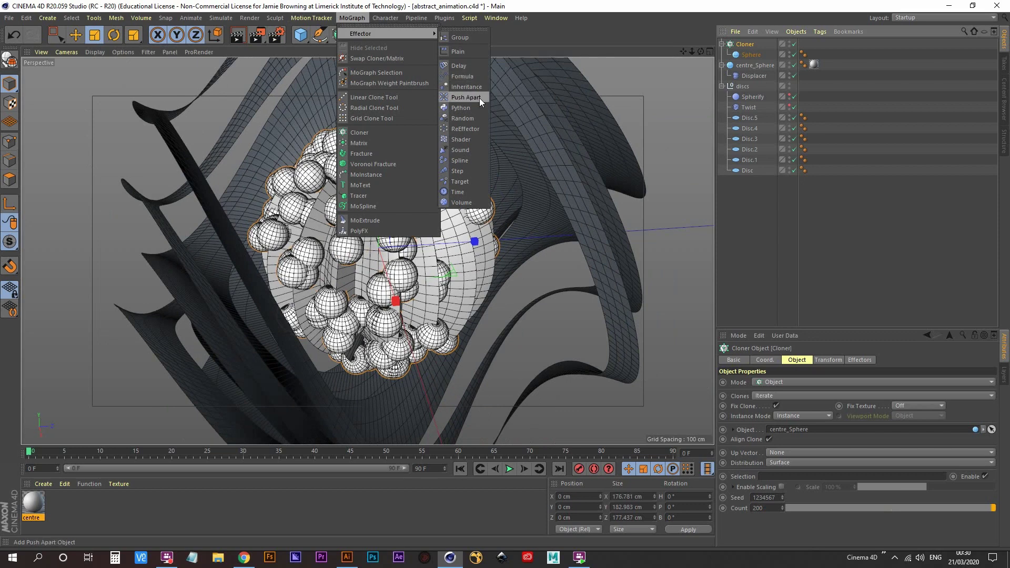
left_click(465, 97)
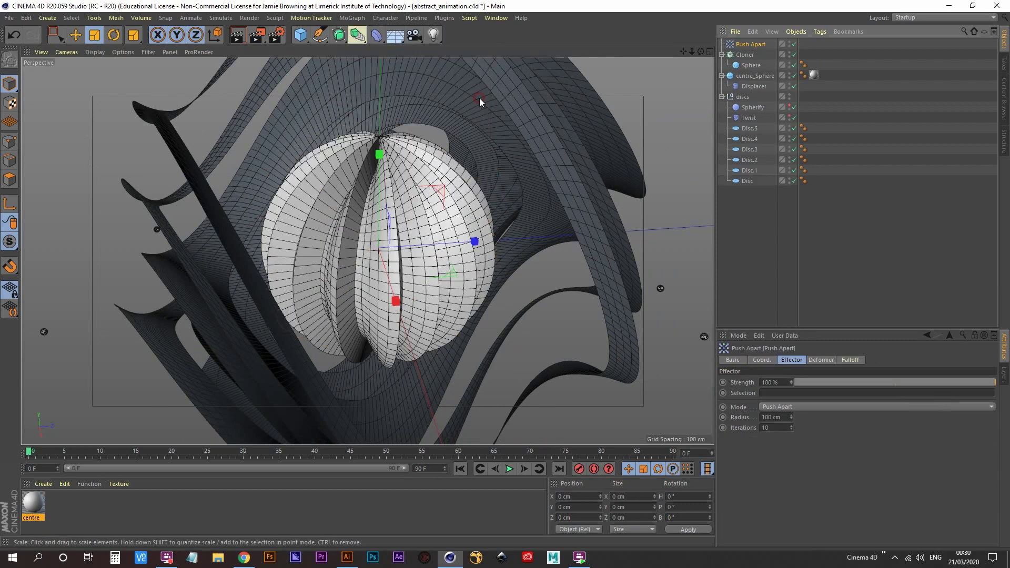
scroll(396, 280, "down", 10)
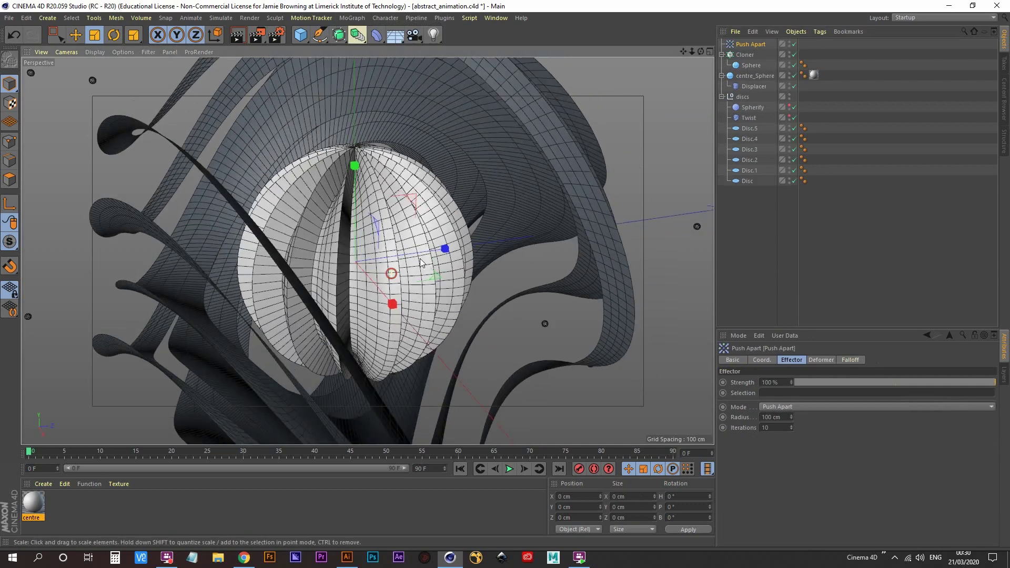
scroll(215, 365, "up", 10)
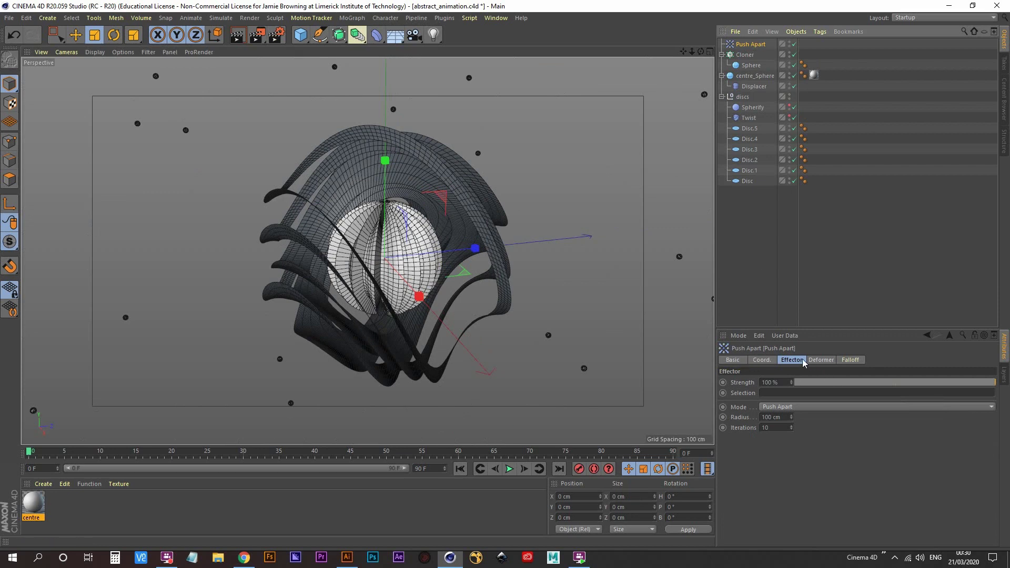
- Change the Push Apart effector's mode to Scale Apart and check the clones on the centre sphere
left_click(791, 411)
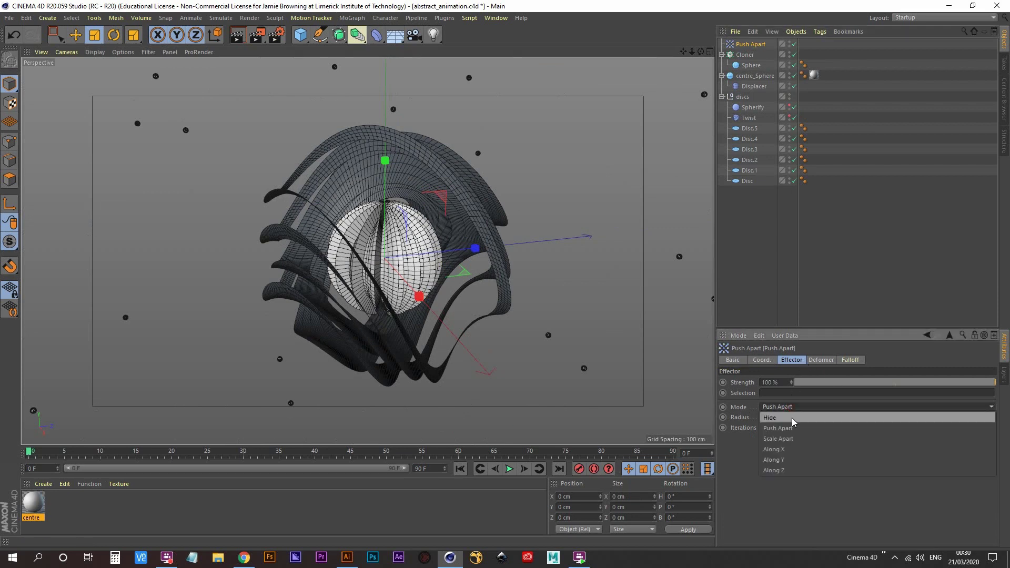
left_click(793, 438)
scroll(424, 274, "up", 10)
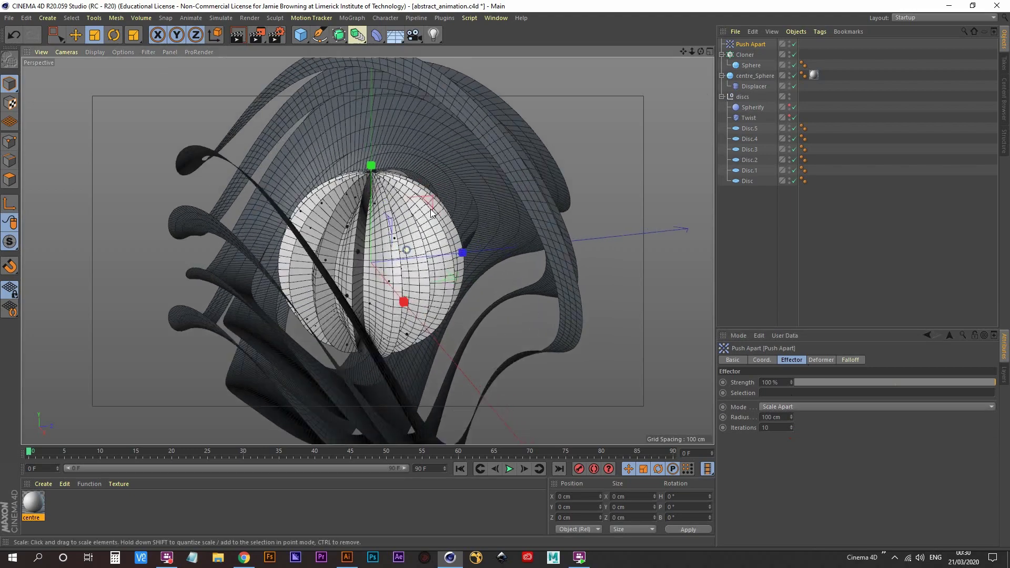
left_click_drag(360, 271, 354, 310, "alt")
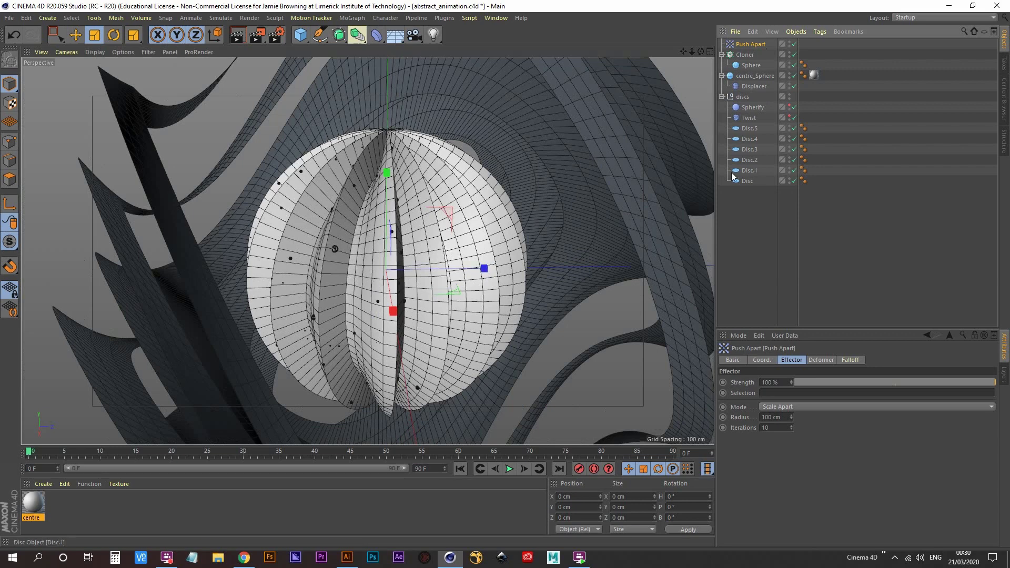
- Scale up the Cloner's child Sphere to a radius of about 40 cm
left_click(751, 65)
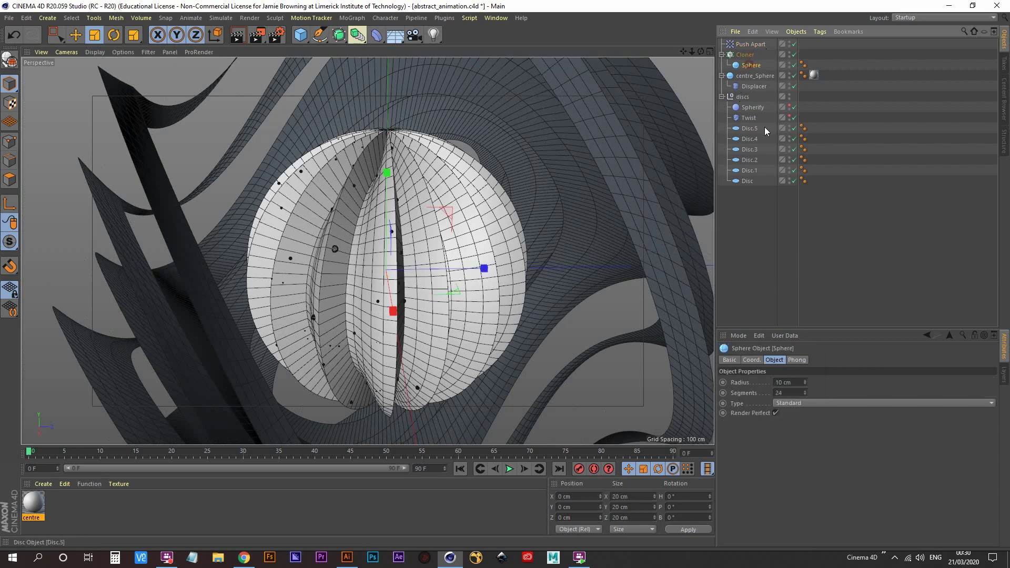
left_click(95, 34)
left_click_drag(395, 313, 390, 260)
- Set the Cloner's count to 300
left_click(749, 54)
double_click(771, 508)
type("300")
key("Return")
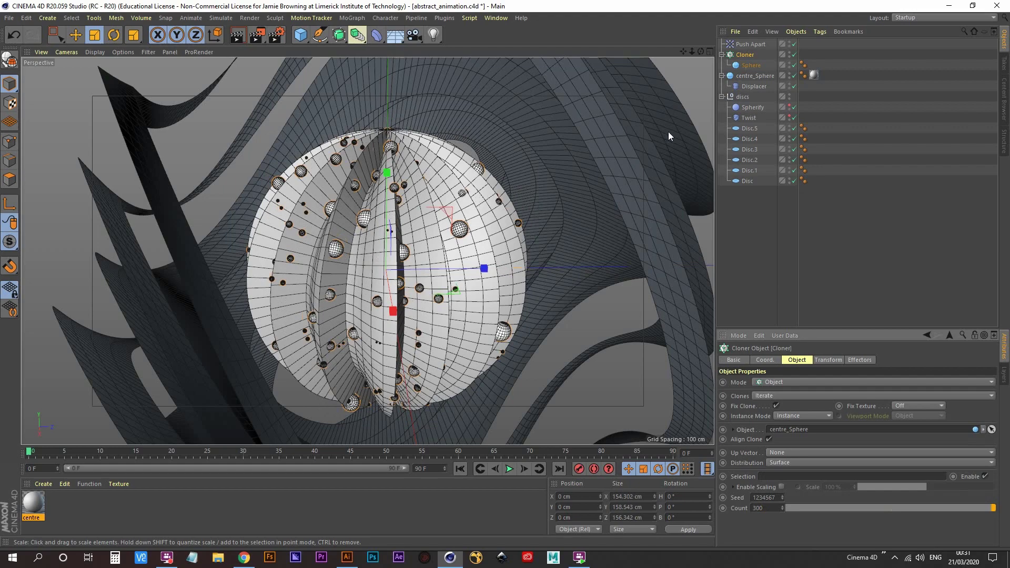
- Scale up the Cloner's child Sphere further, to about 109 cm across, and check the whole form
left_click(760, 66)
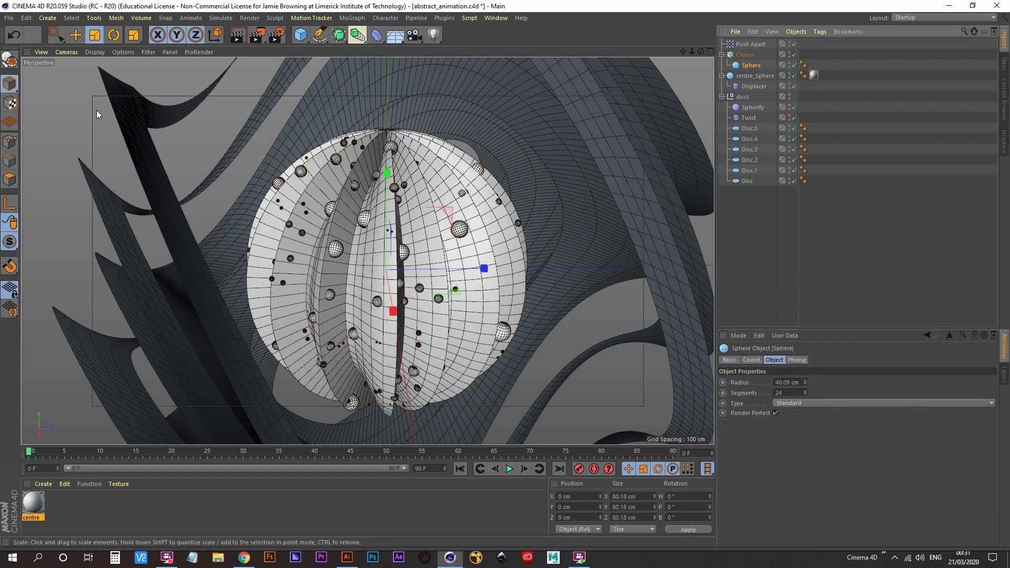
left_click(95, 35)
left_click_drag(400, 221, 399, 235)
left_click_drag(400, 236, 392, 270, "alt")
right_click_drag(392, 271, 346, 306, "alt")
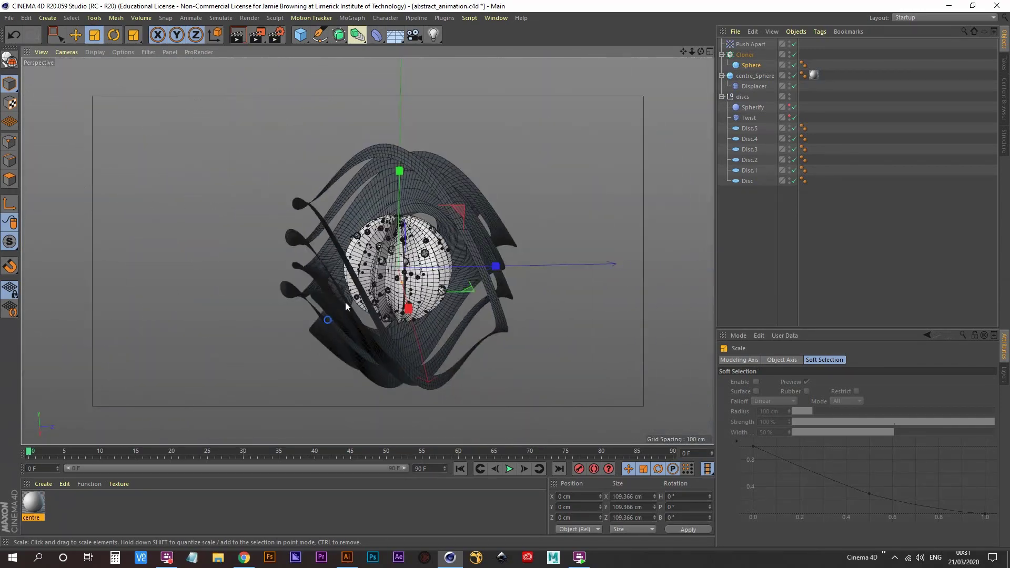
- Reduce the outer radius of Disc.4 to about 150 cm
left_click_drag(345, 302, 551, 208, "alt")
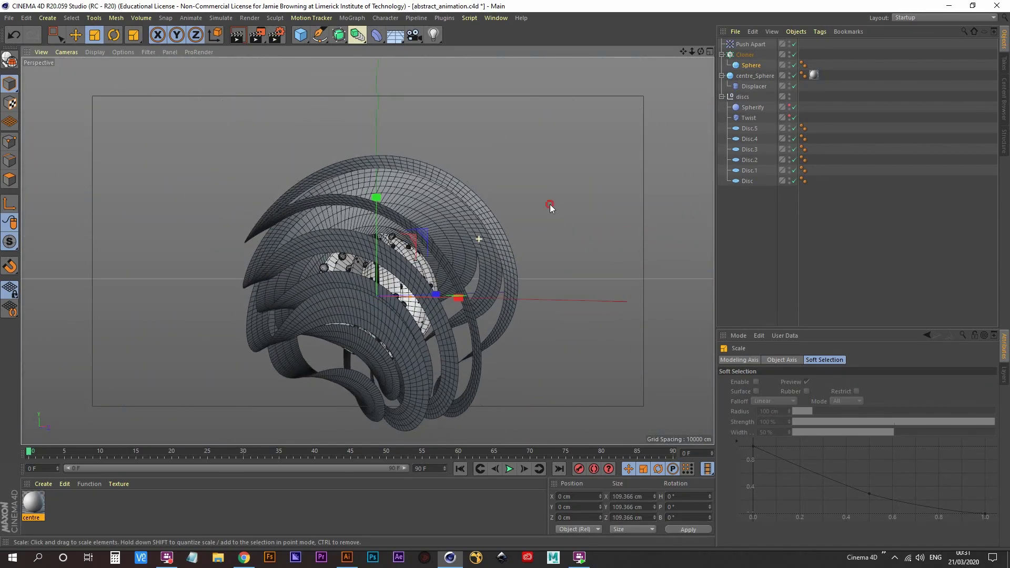
mouse_move(430, 273)
left_mouse_down("alt")
mouse_move(423, 258)
mouse_move(260, 335)
mouse_move(418, 314)
mouse_move(426, 285)
mouse_move(412, 282)
mouse_move(437, 219)
mouse_move(550, 197)
mouse_move(705, 253)
mouse_move(268, 295)
mouse_move(205, 216)
mouse_move(343, 249)
mouse_move(521, 221)
mouse_move(223, 284)
mouse_move(347, 221)
mouse_move(427, 259)
mouse_move(412, 266)
left_mouse_up("alt")
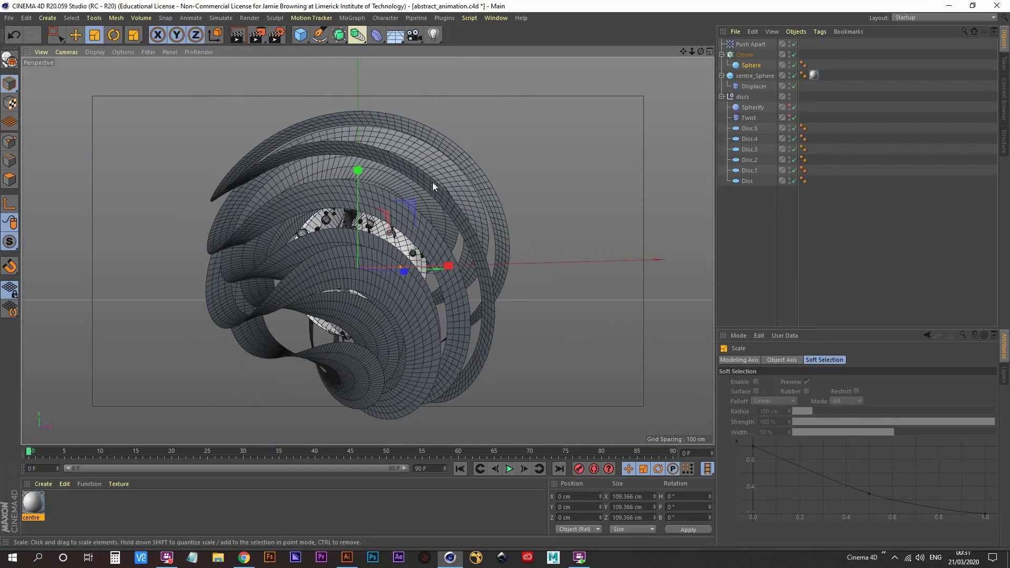
left_click(405, 289)
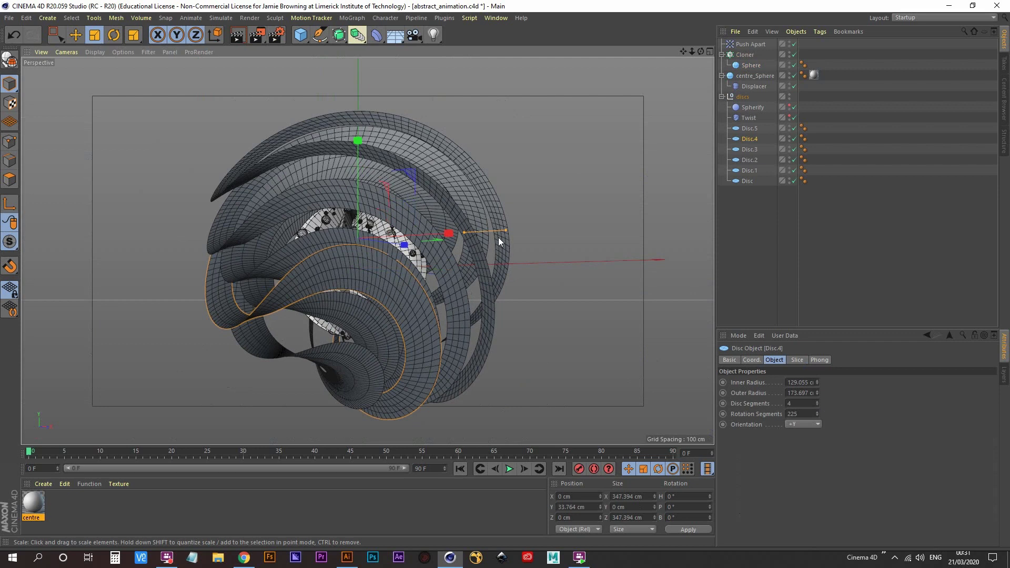
left_click_drag(506, 230, 484, 239)
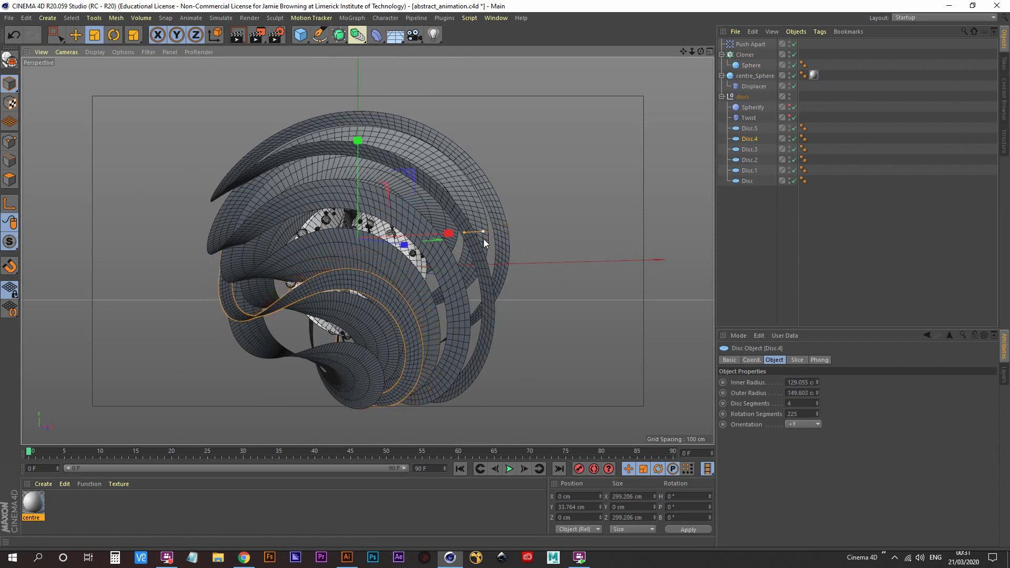
- Adjust the radius of the disc covering the centre sphere and reduce Disc.1's outer radius to about 112 cm
left_click(339, 250)
left_click_drag(466, 282, 479, 283)
left_click(463, 323)
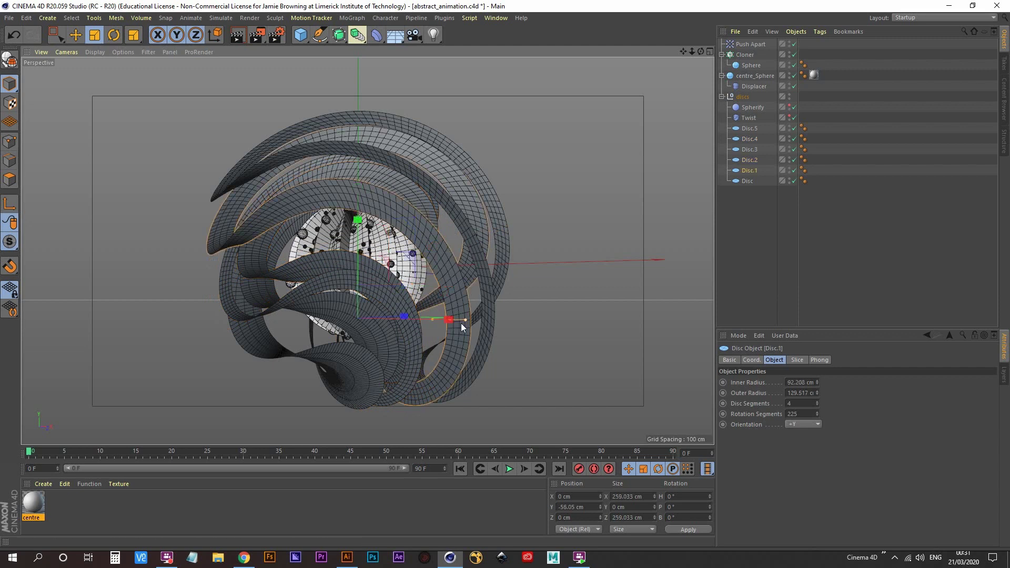
left_click_drag(464, 320, 449, 320)
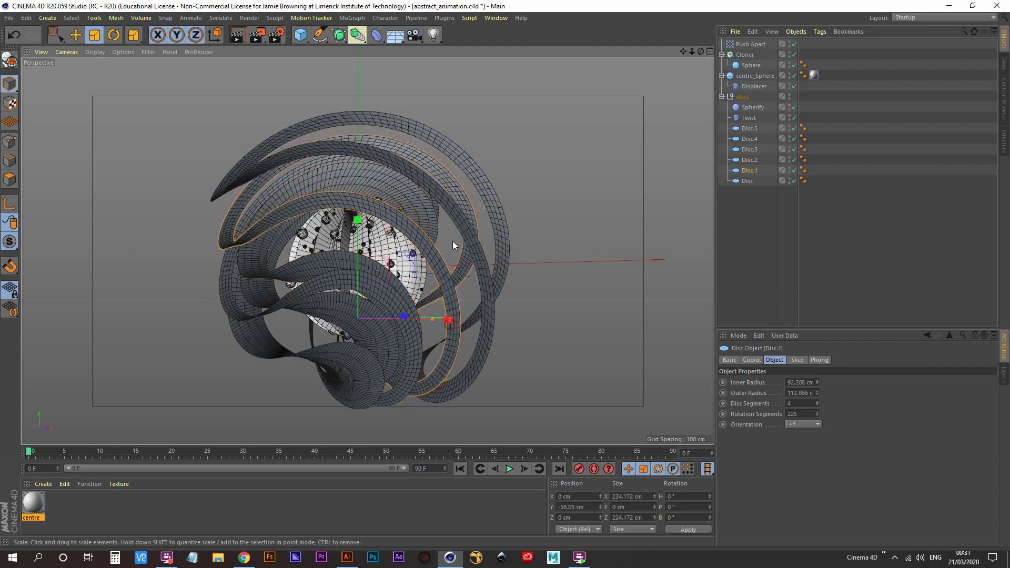
- Reduce the outer radius of Disc.5 to about 102 cm and that of Disc.3 to about 129 cm
left_click(464, 230)
left_click(331, 314)
left_click_drag(450, 245, 440, 247)
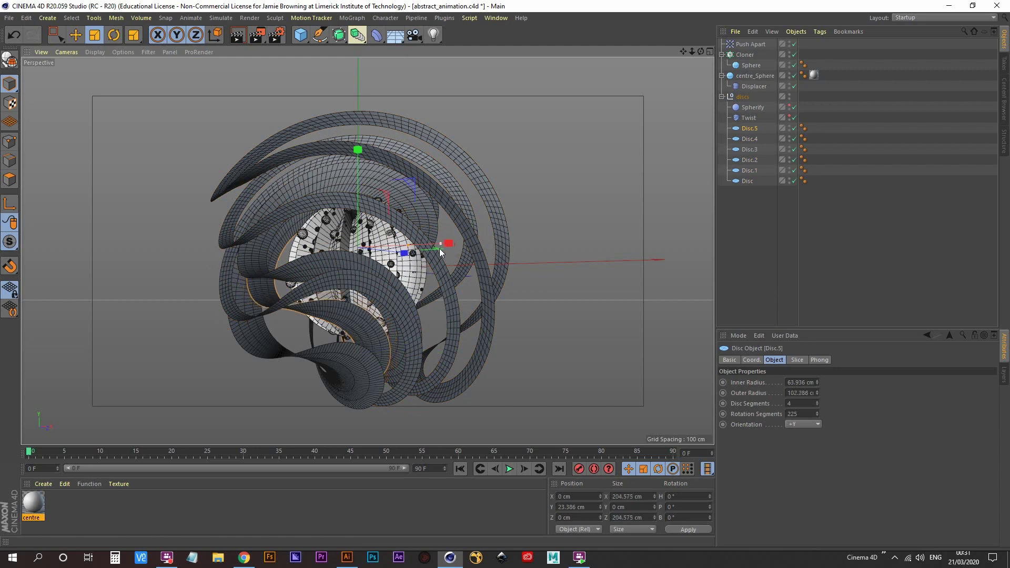
left_click(345, 358)
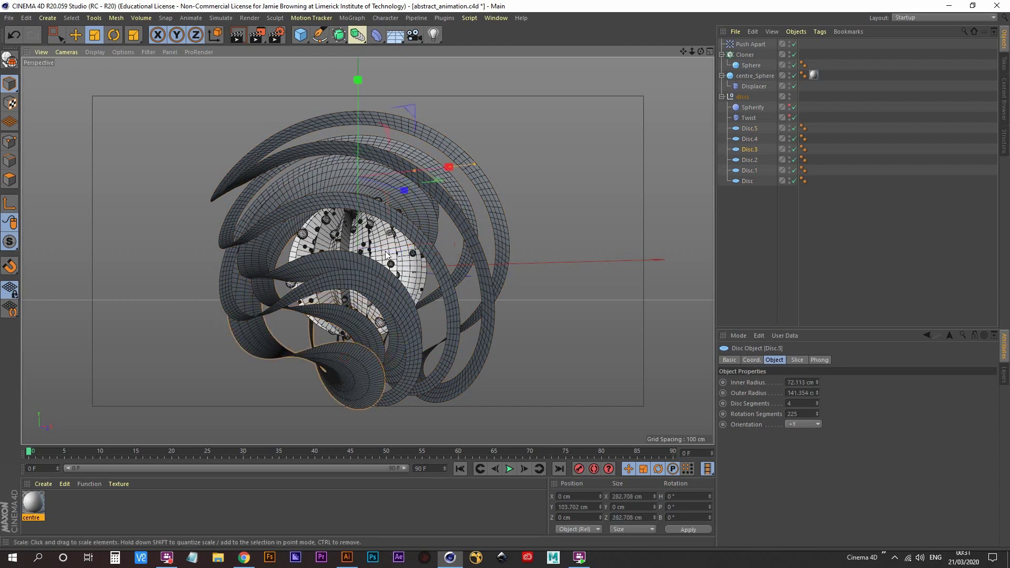
left_click_drag(475, 165, 405, 257)
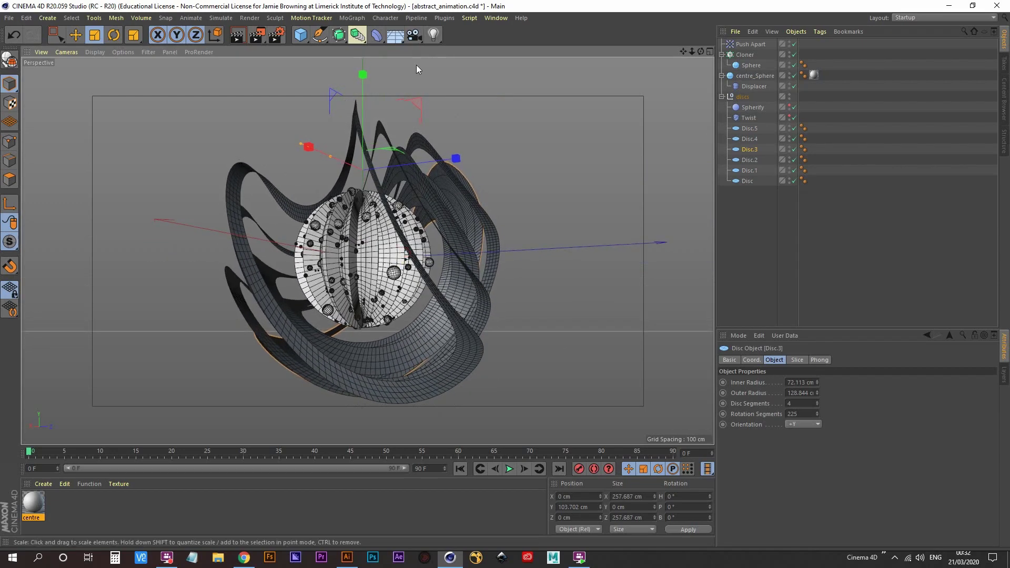
- Add a Camera at the current view, look through it and lock it with a Protection tag
left_click(414, 35)
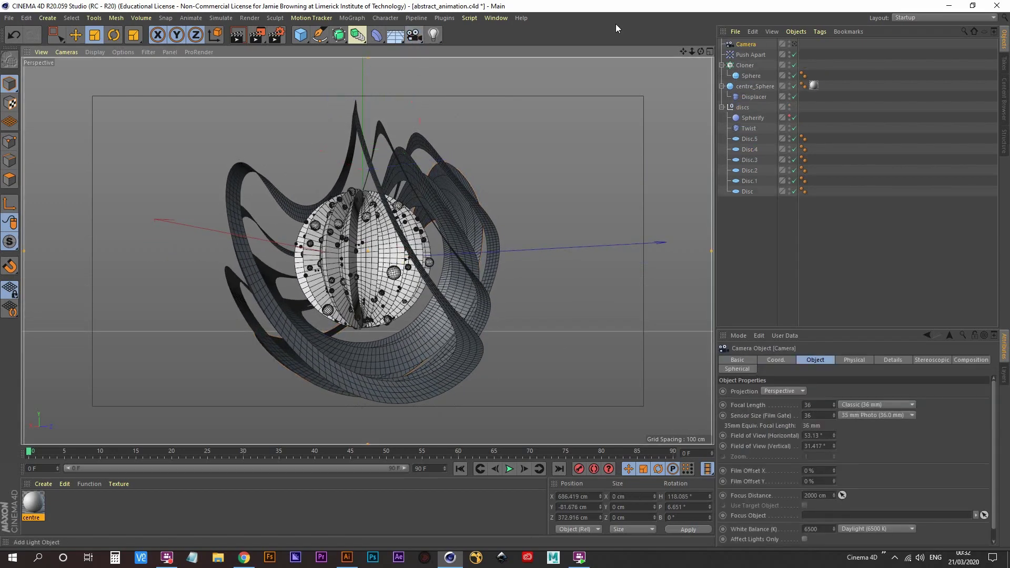
left_click(795, 44)
right_click(739, 45)
mouse_move(874, 49)
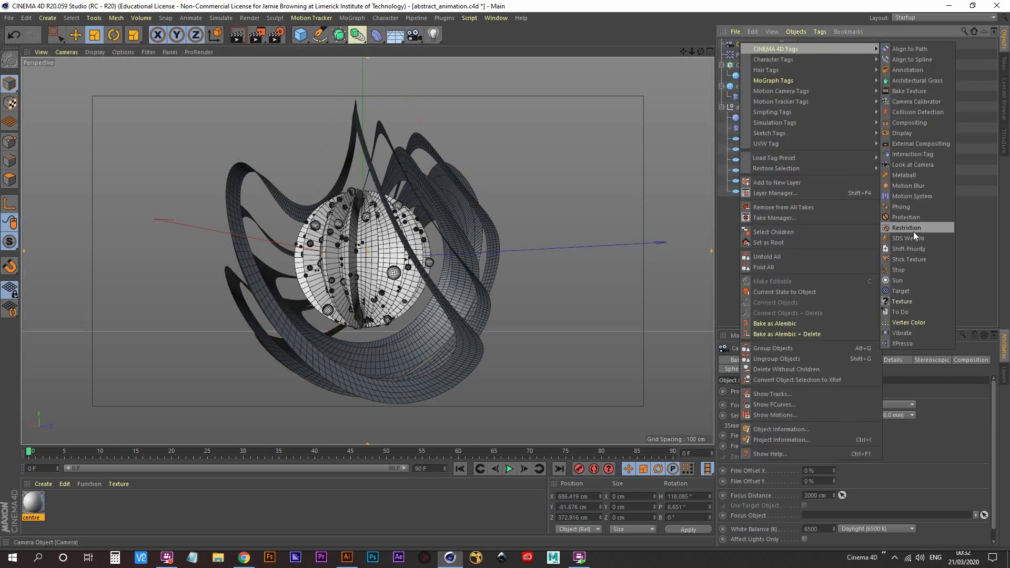
left_click(905, 217)
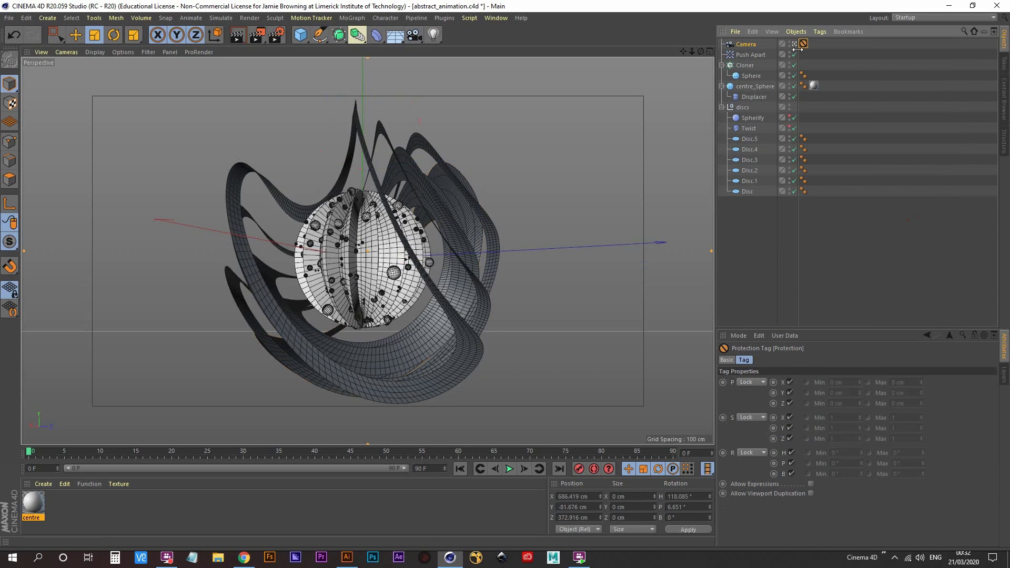
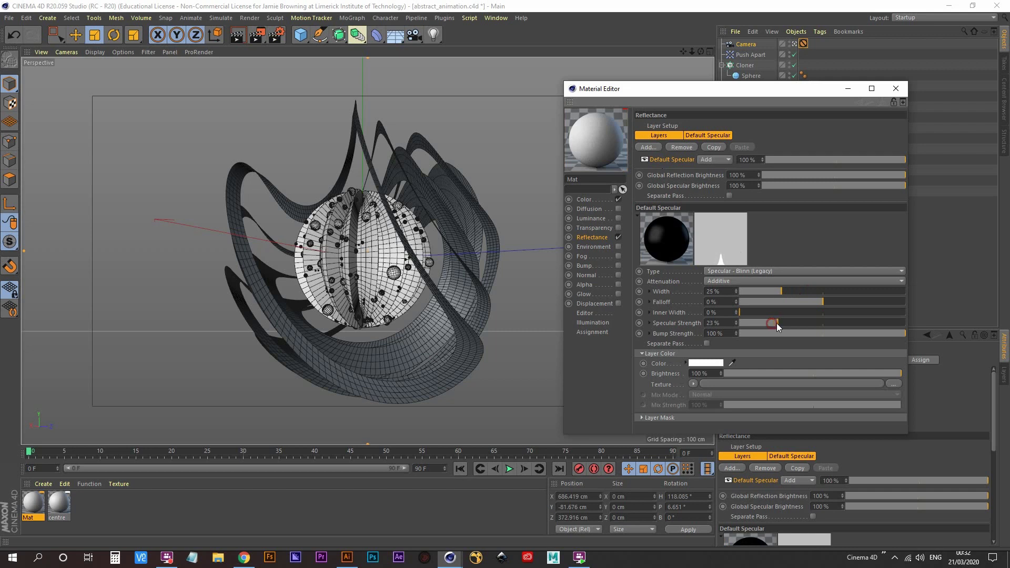
- Give the new material 54% specular strength and an orange colour (H 31°, S 85%, V 82%), and assign it to Disc.5
left_click_drag(804, 322, 829, 323)
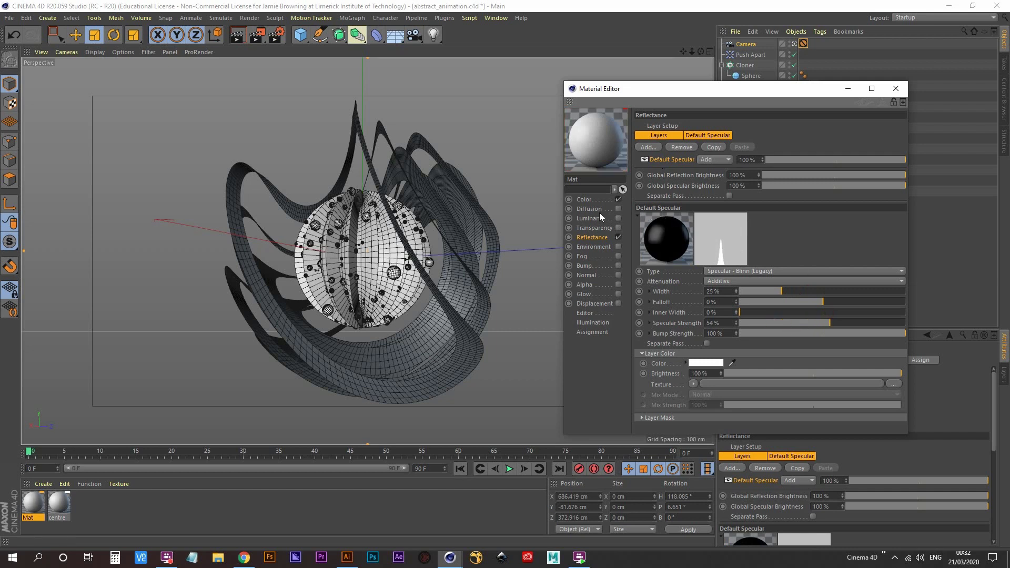
left_click(583, 198)
left_click(753, 152)
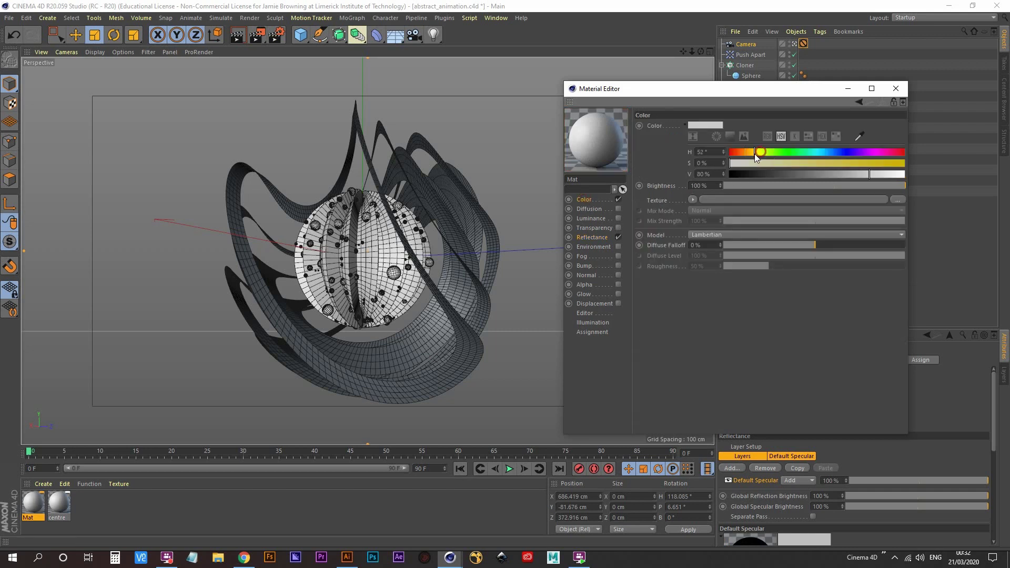
left_click_drag(832, 163, 852, 178)
left_click(745, 152)
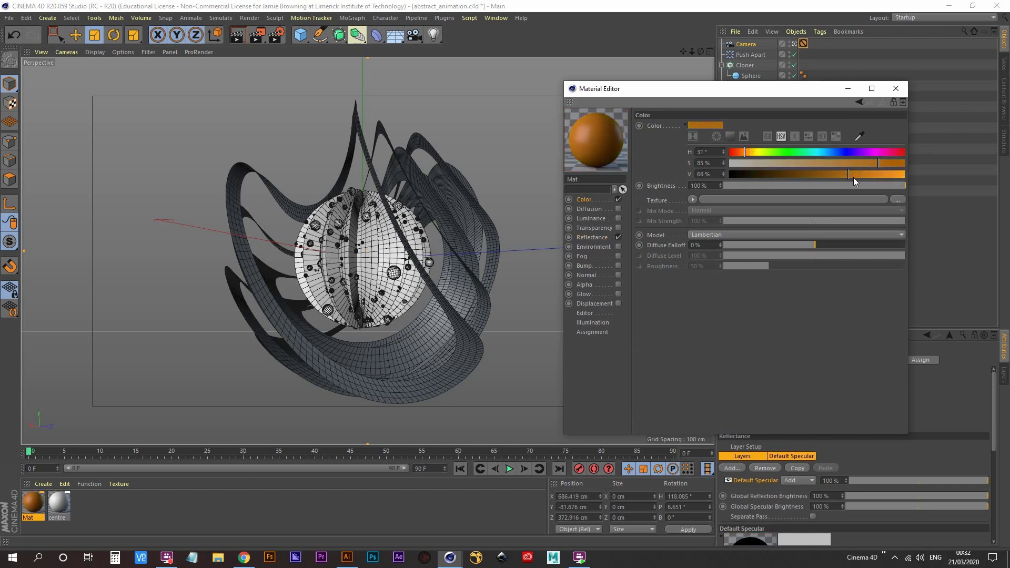
left_click_drag(845, 174, 879, 174)
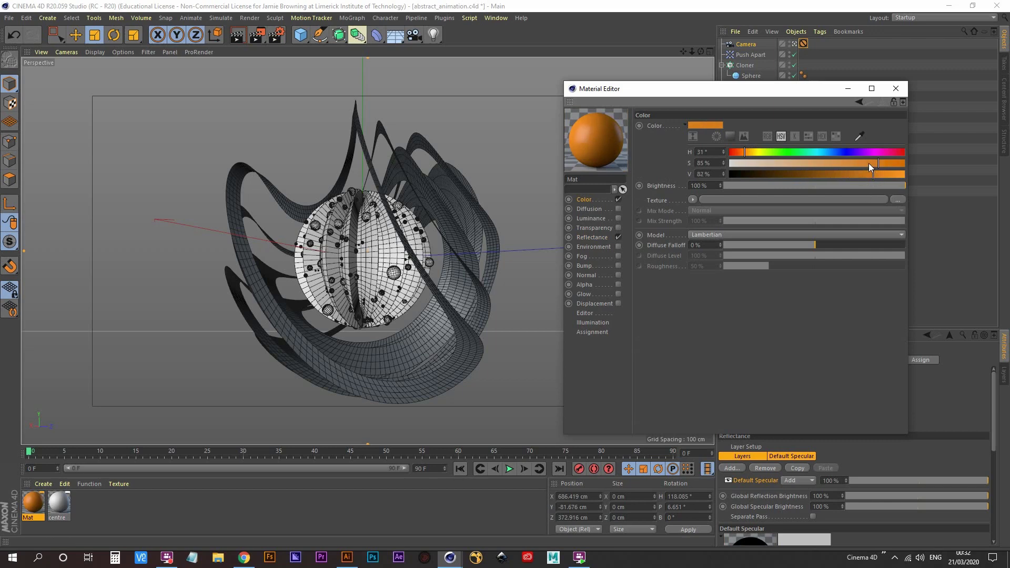
left_click(106, 496)
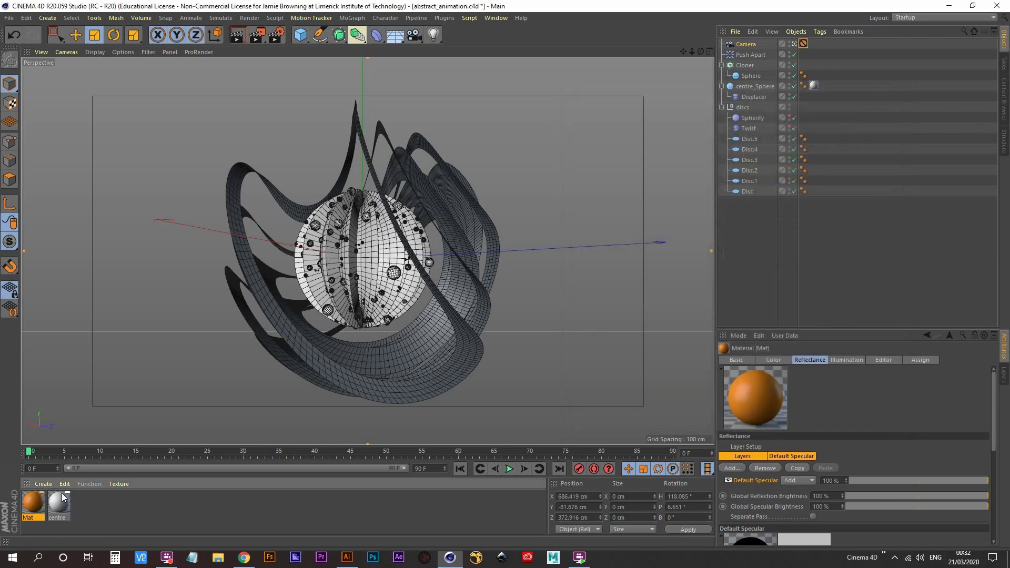
left_click_drag(30, 509, 749, 139)
- Duplicate the orange material as a turquoise version and assign it to Disc.4
left_click_drag(37, 519, 62, 512, "ctrl")
double_click(62, 513)
left_click_drag(363, 67, 783, 176)
left_click_drag(811, 237, 833, 235)
left_click_drag(885, 255, 899, 255)
left_click_drag(832, 233, 825, 235)
left_click(907, 170)
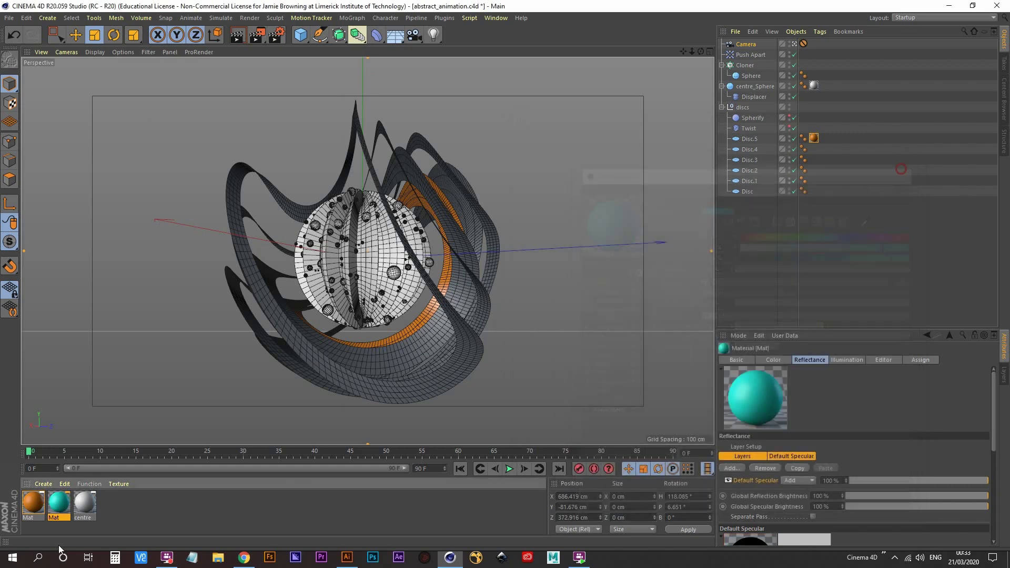
left_click_drag(59, 503, 752, 148)
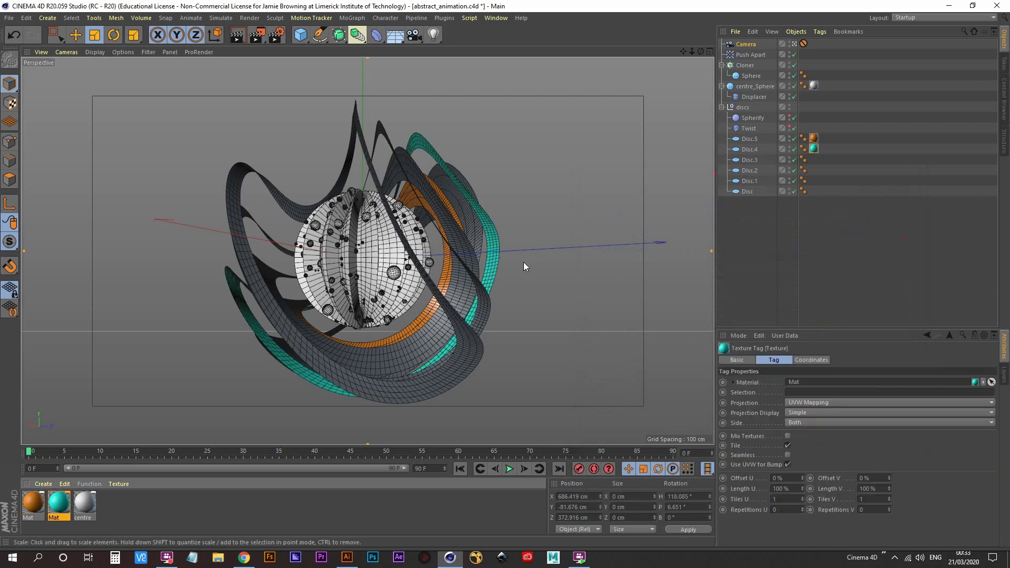
- Duplicate the turquoise material and recolour the copy purple with H 285°, S 85% and V 74%
left_click_drag(410, 289, 315, 426, "alt")
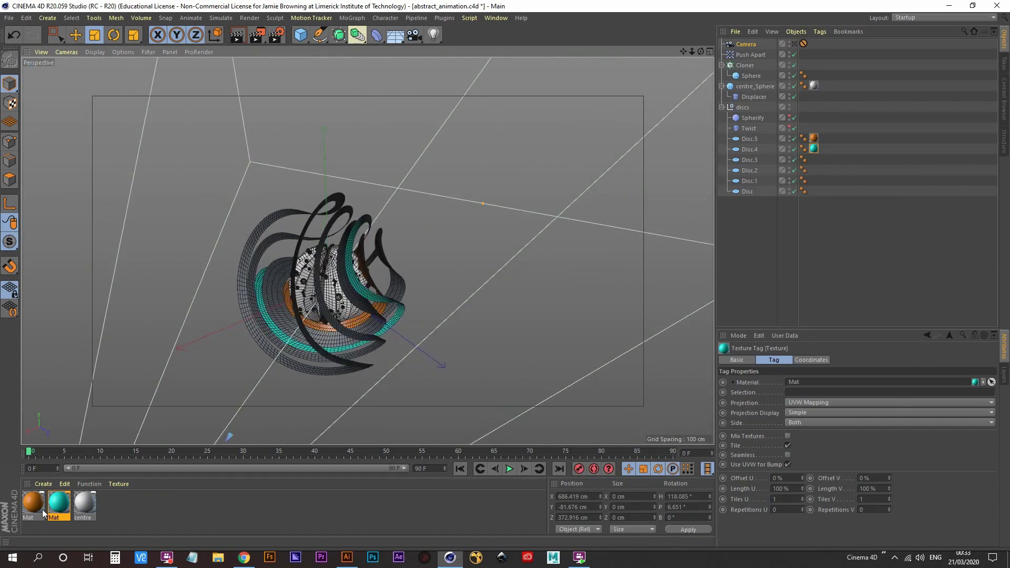
left_click_drag(62, 507, 86, 507, "ctrl")
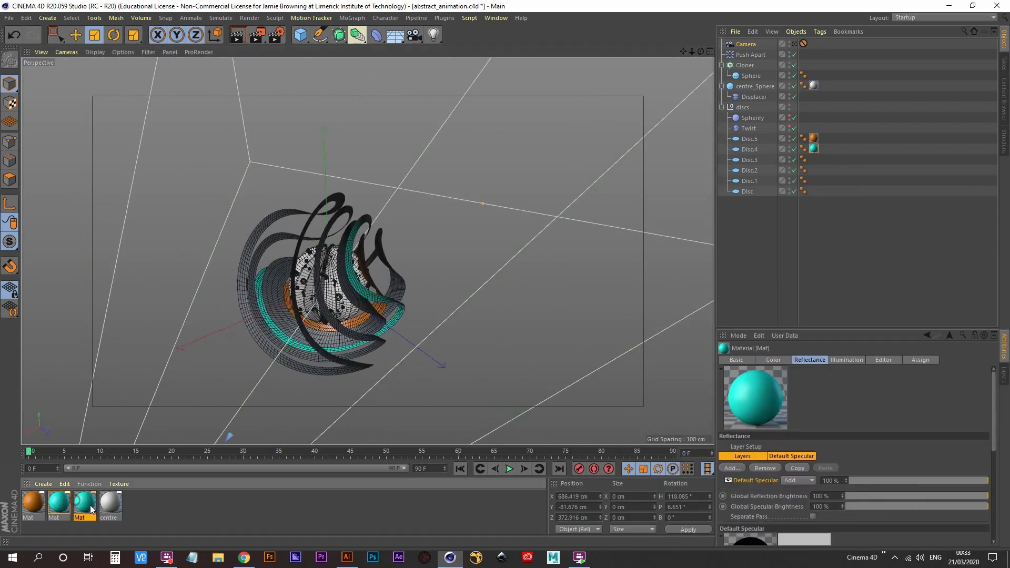
double_click(85, 504)
left_click_drag(375, 134, 350, 134)
left_click_drag(458, 157, 449, 156)
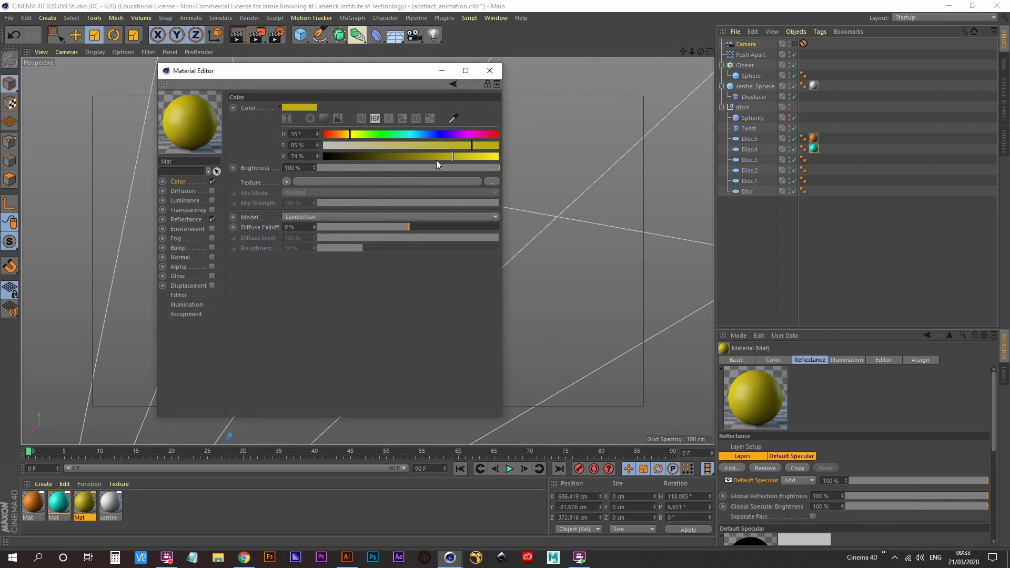
left_click_drag(442, 134, 462, 133)
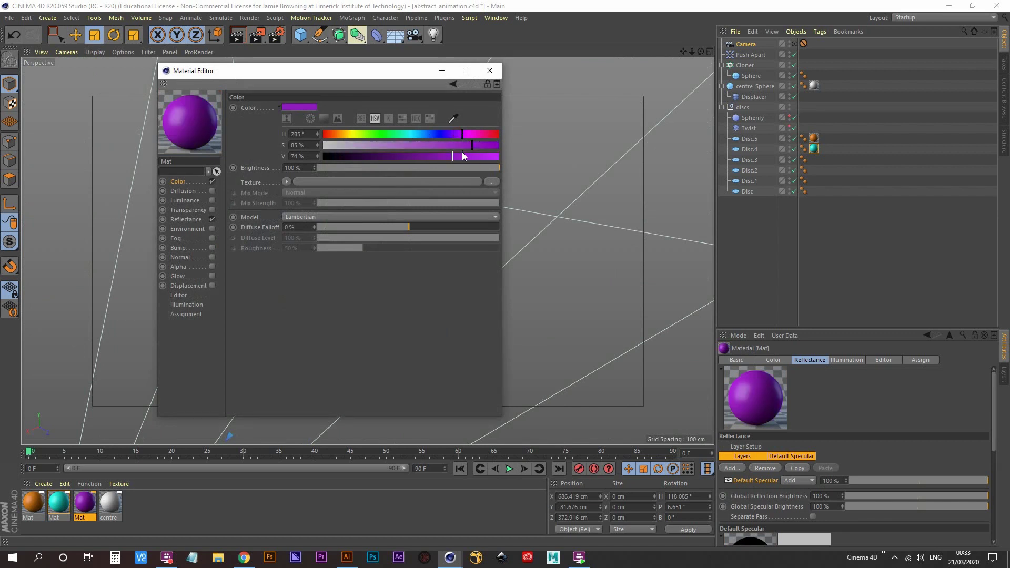
- Close the material's settings and assign the purple material to Disc.3
left_click(493, 72)
left_click_drag(92, 506, 757, 160)
- Bring the whole form back into view and examine the coloured discs from several angles
left_click_drag(386, 283, 415, 314, "alt")
right_click(416, 315)
left_click(415, 316)
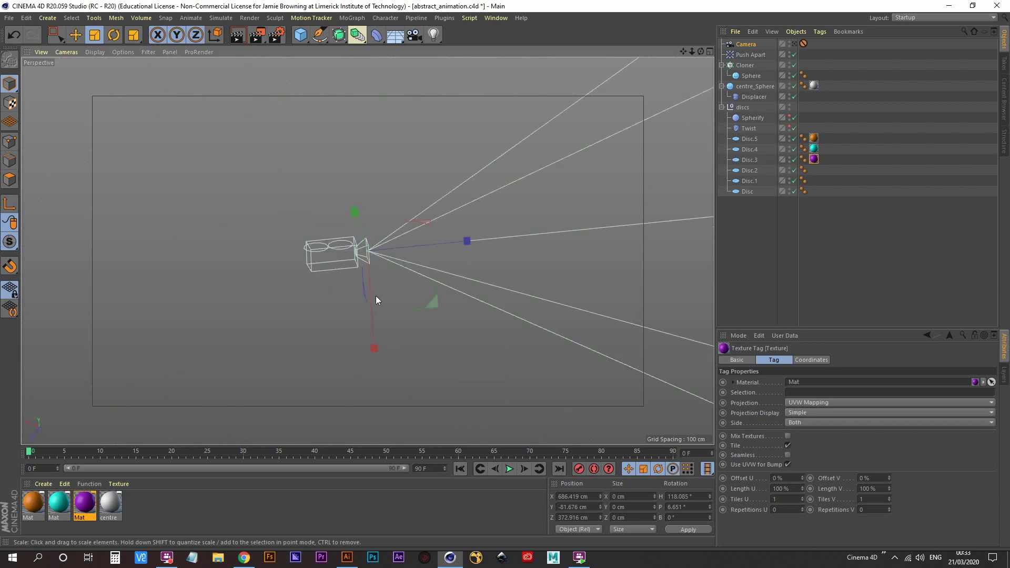
scroll(390, 306, "down", 3)
left_click_drag(390, 306, 484, 287, "alt")
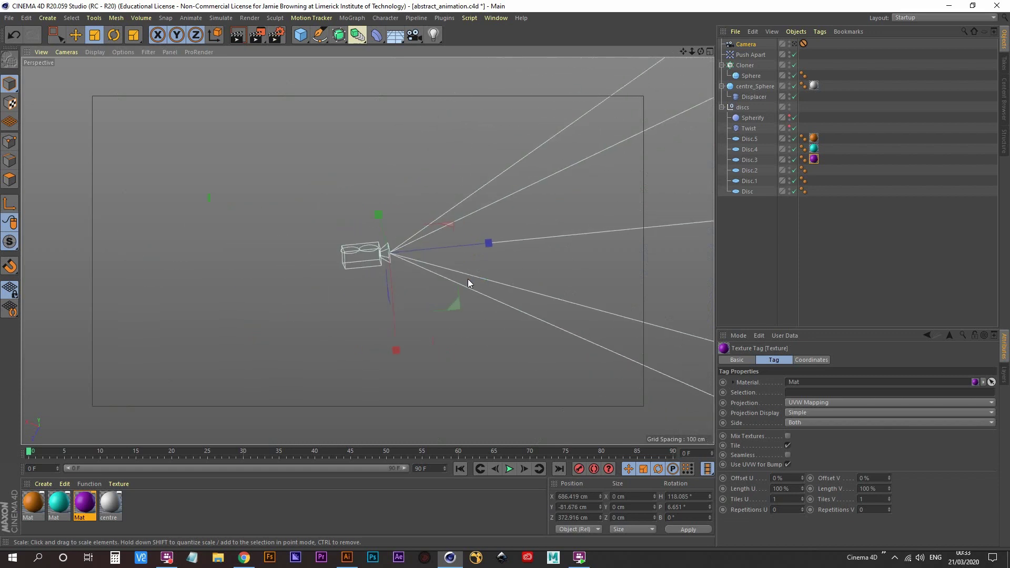
key("ctrl+shift+z")
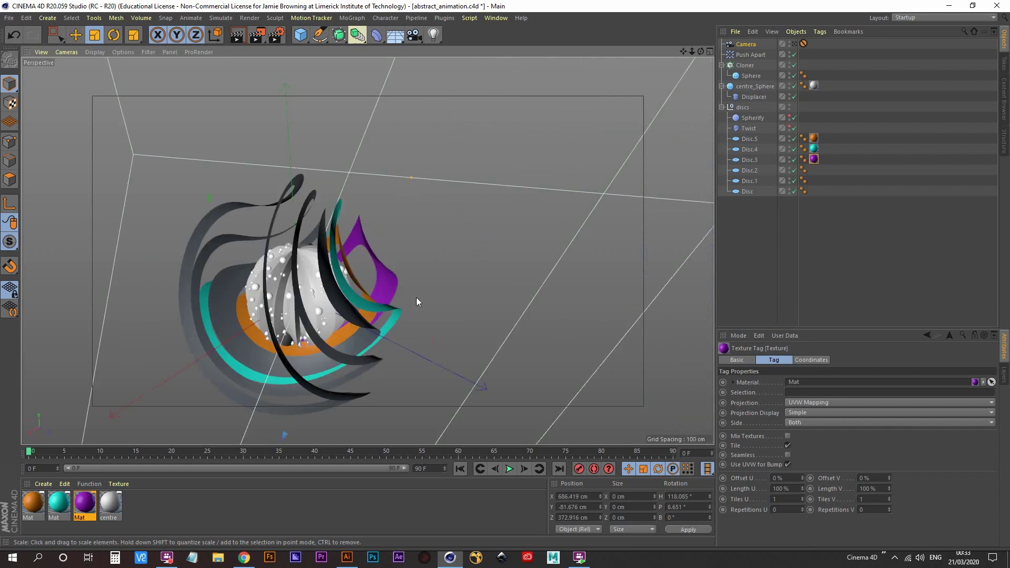
left_click_drag(365, 298, 386, 270, "alt")
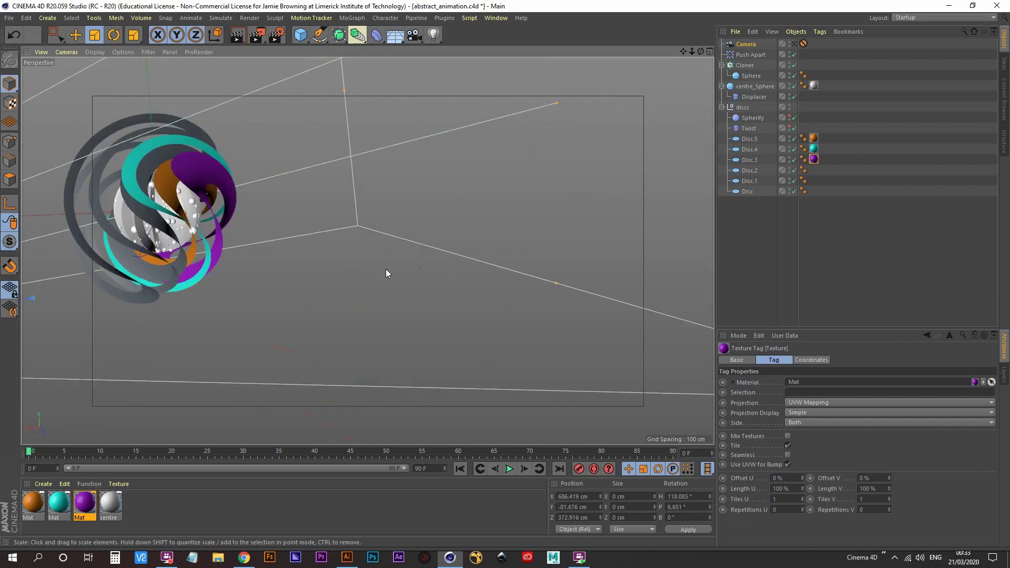
key("n")
key("a")
mouse_move(386, 269)
left_mouse_down("alt")
mouse_move(183, 231)
mouse_move(358, 273)
mouse_move(399, 297)
mouse_move(440, 227)
mouse_move(446, 275)
mouse_move(430, 260)
mouse_move(384, 291)
mouse_move(577, 247)
left_mouse_up("alt")
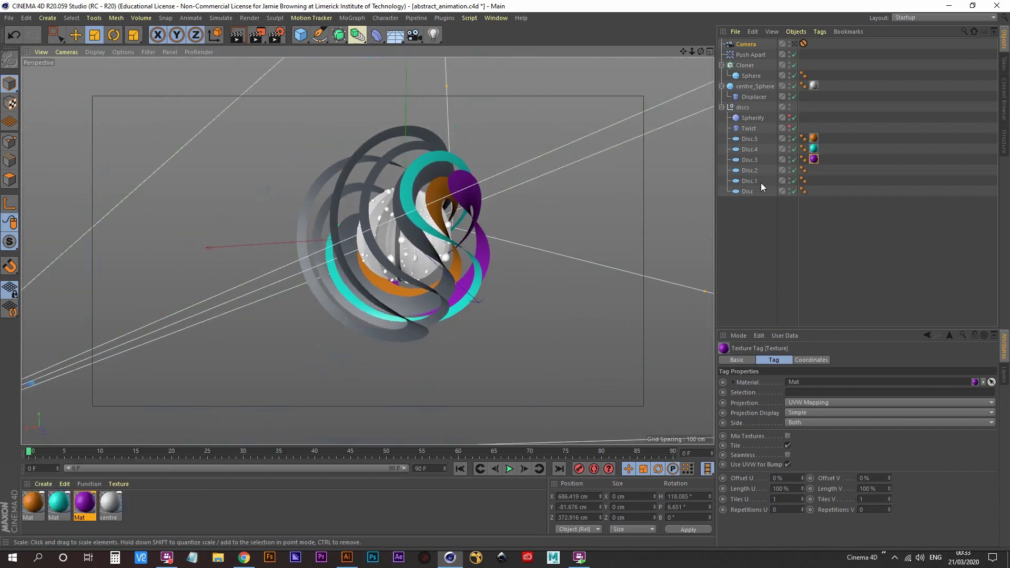
- Copy the purple texture tag to Disc.2, the turquoise one to Disc.1 and the orange one to Disc
left_click_drag(815, 159, 814, 179, "ctrl")
left_click(814, 149)
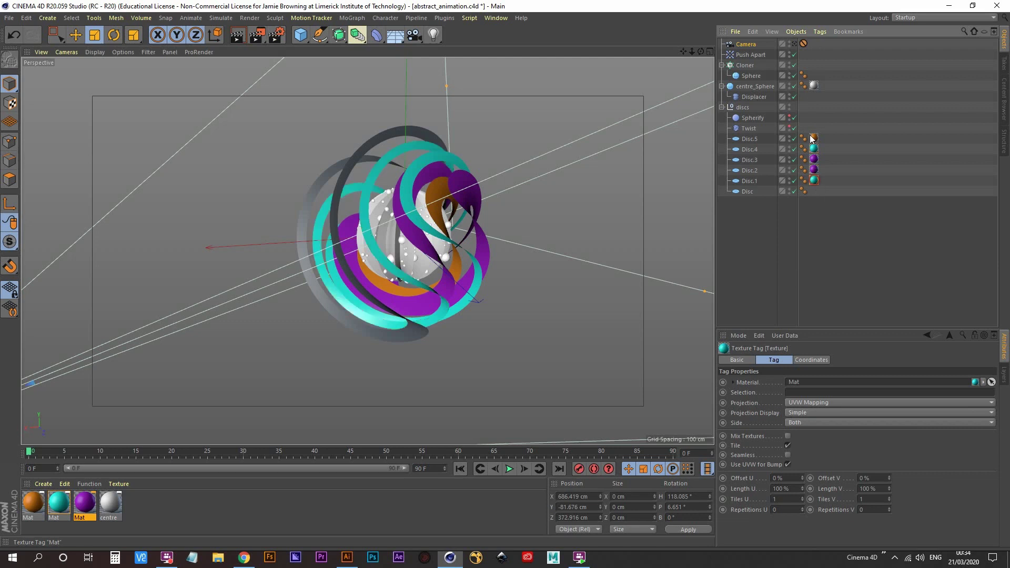
left_click(814, 139)
left_click_drag(815, 140, 816, 191, "ctrl")
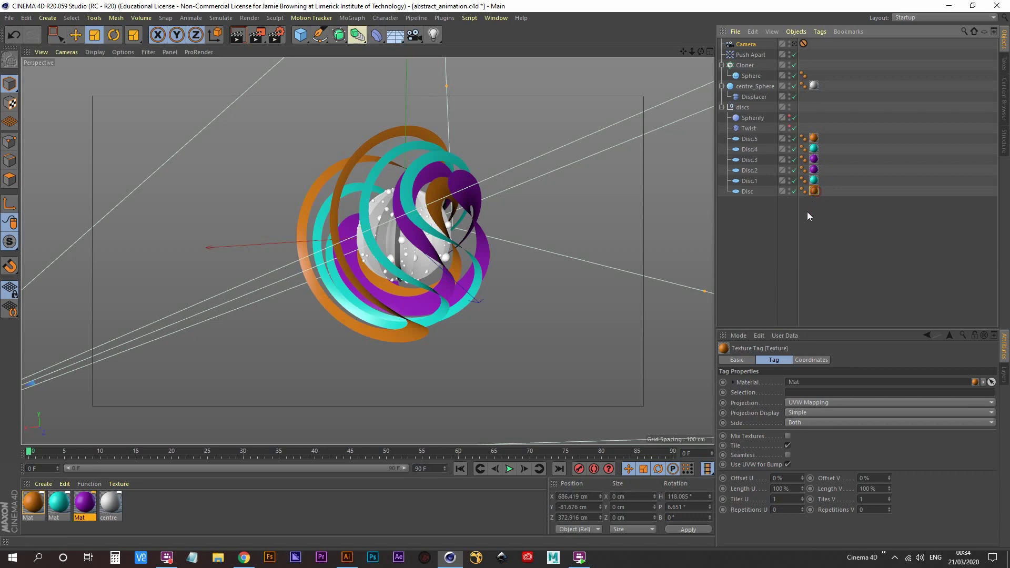
- Turn on the Interactive Render Region and enlarge it to cover the whole viewport
left_click(747, 192)
mouse_move(413, 240)
left_mouse_down("alt")
mouse_move(331, 211)
mouse_move(390, 170)
mouse_move(402, 222)
left_mouse_up("alt")
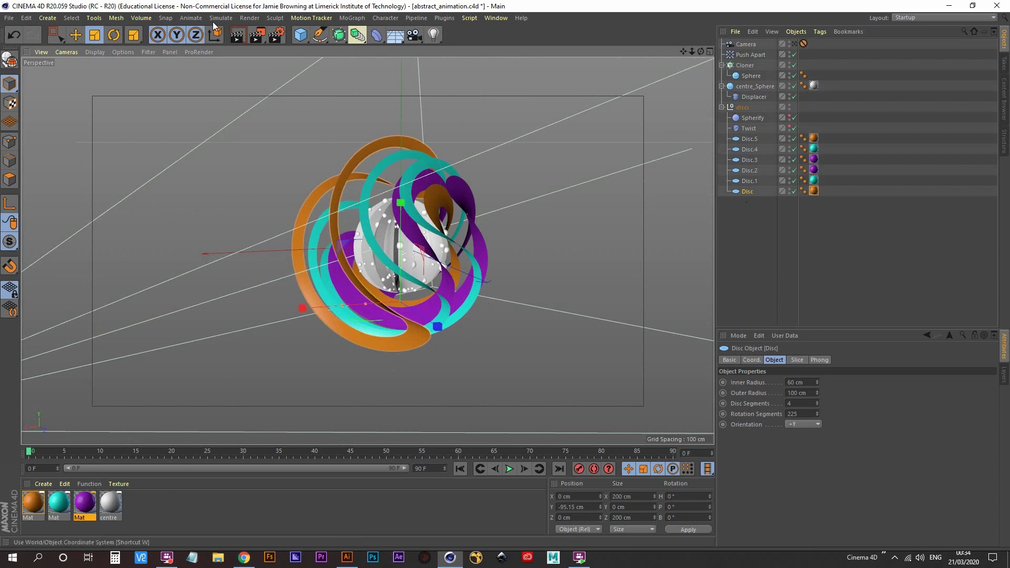
key("alt+r")
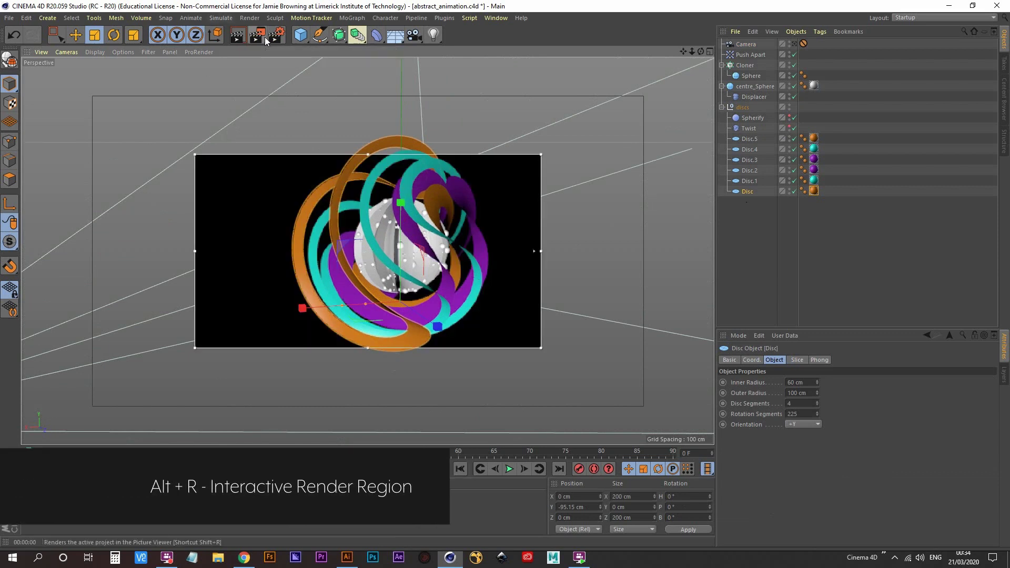
left_click_drag(195, 155, 22, 57)
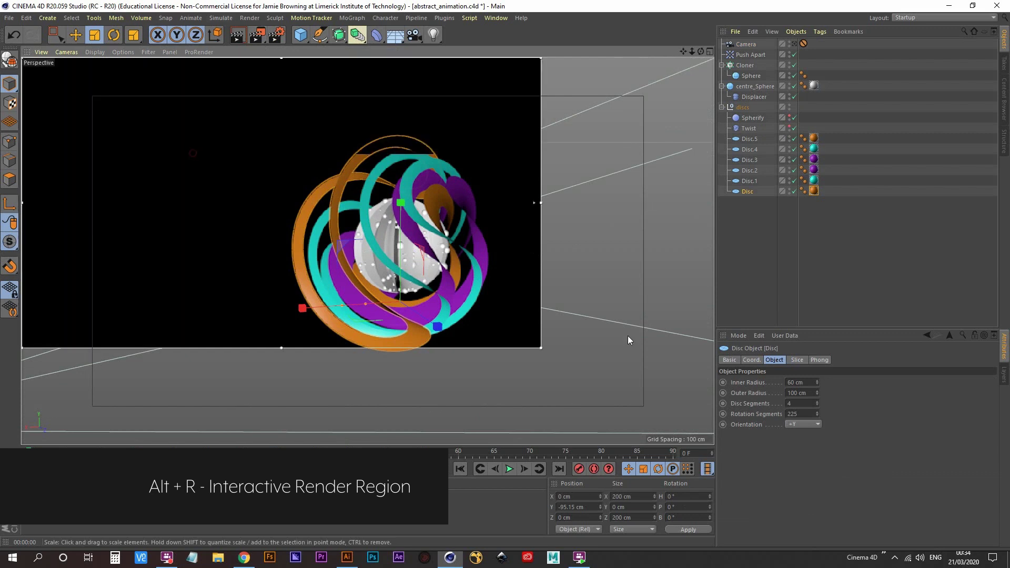
left_click_drag(537, 352, 714, 445)
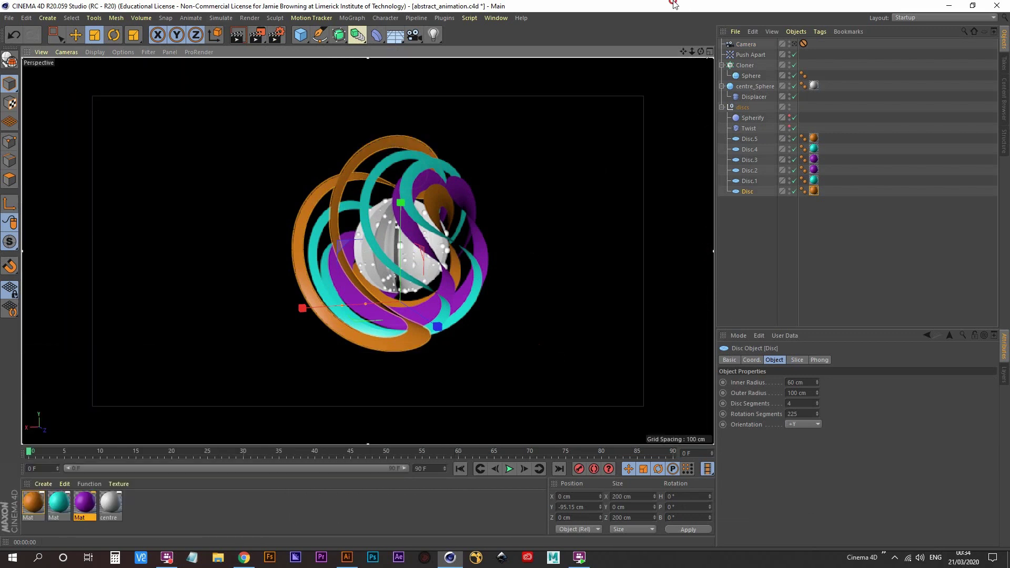
- Look through the locked Camera again and deselect all objects
left_click_drag(472, 279, 321, 282, "alt")
left_click(794, 44)
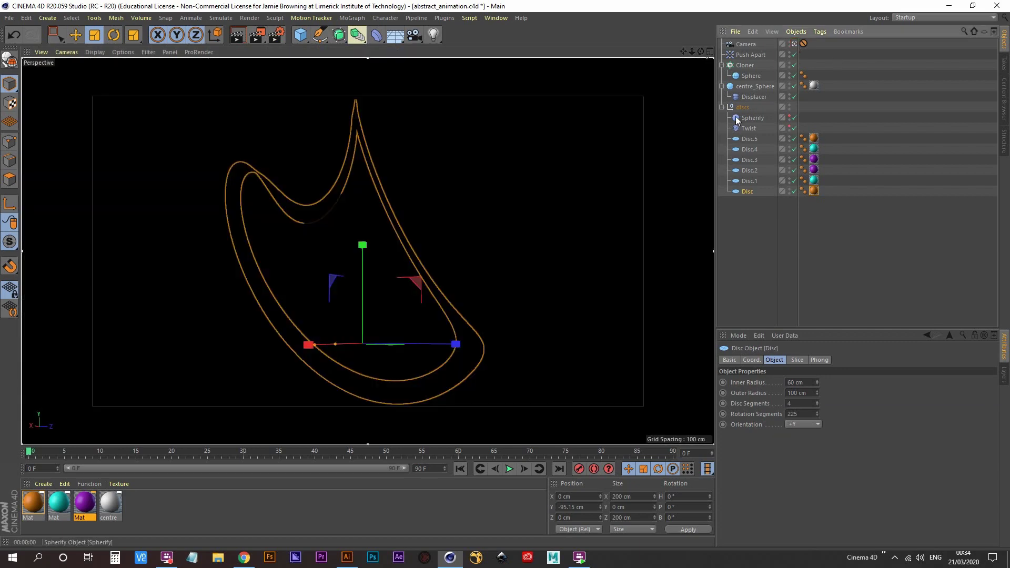
left_click(756, 248)
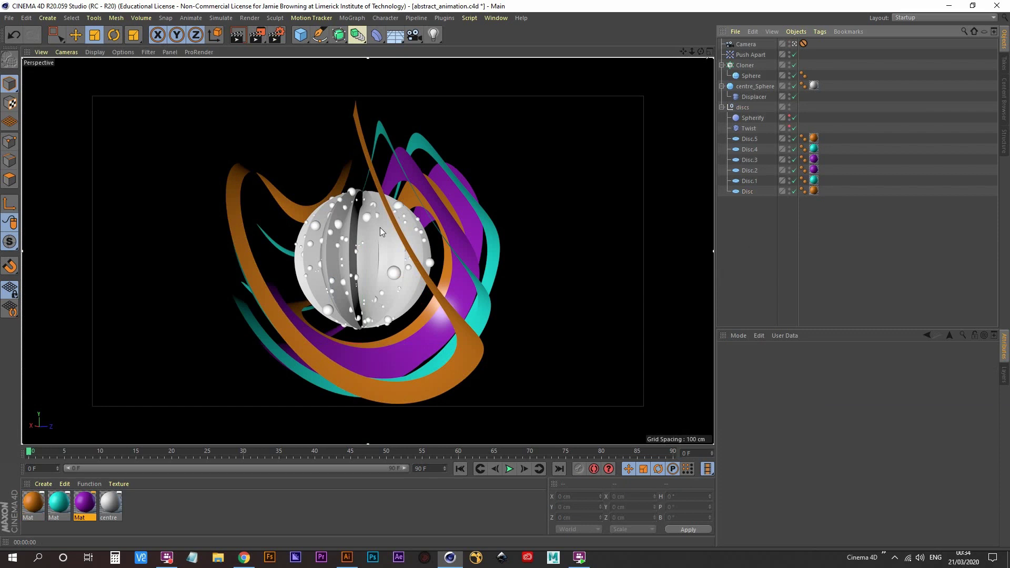
- Recolour the purple material bright yellow with H 57° and V 97%, and refresh the render preview
double_click(83, 503)
left_click_drag(386, 77, 845, 118)
left_click_drag(841, 177, 810, 184)
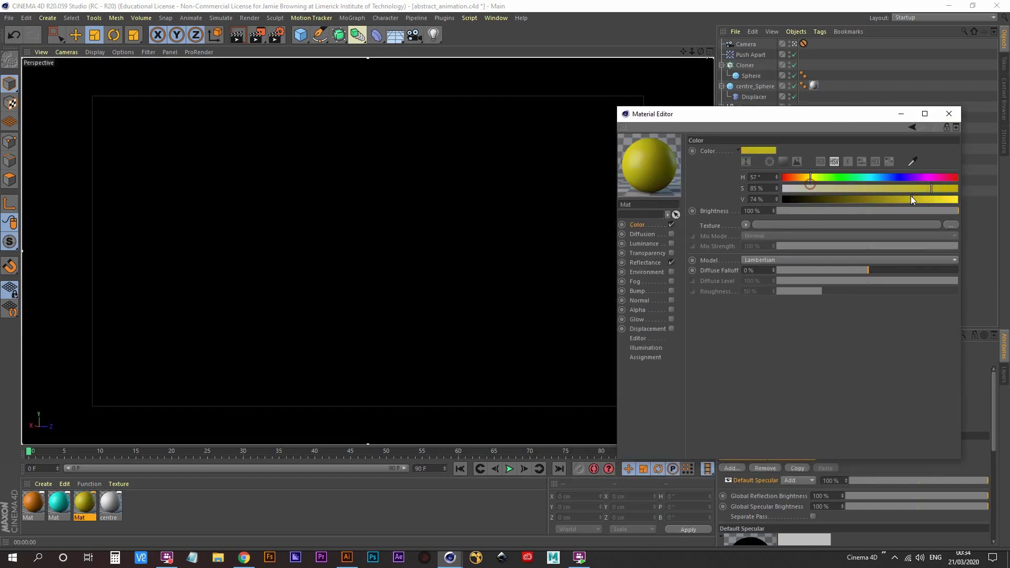
left_click_drag(905, 195, 954, 200)
key("ctrl+r")
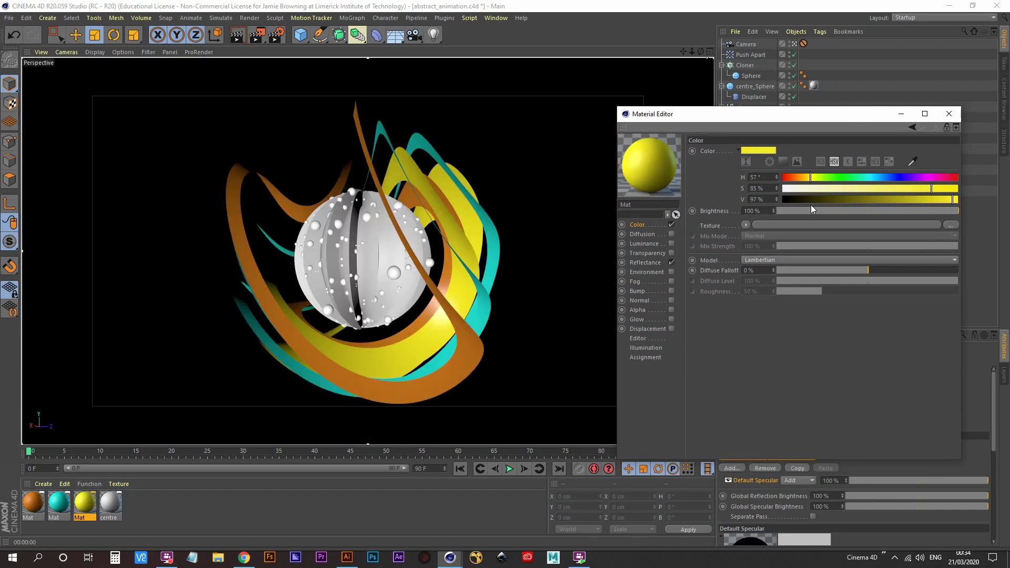
- Try red (H 0°) and orange (H 31°) on the same material, and set its hue to an orange-red 13°
left_click_drag(848, 179, 656, 174)
key("ctrl+r")
key("ctrl+r")
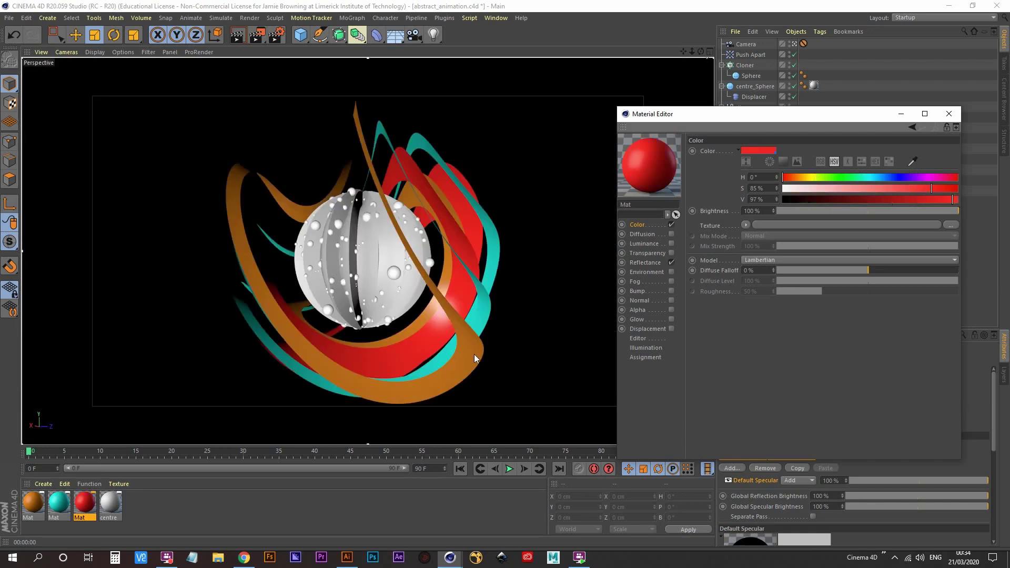
left_click(798, 177)
key("ctrl+r")
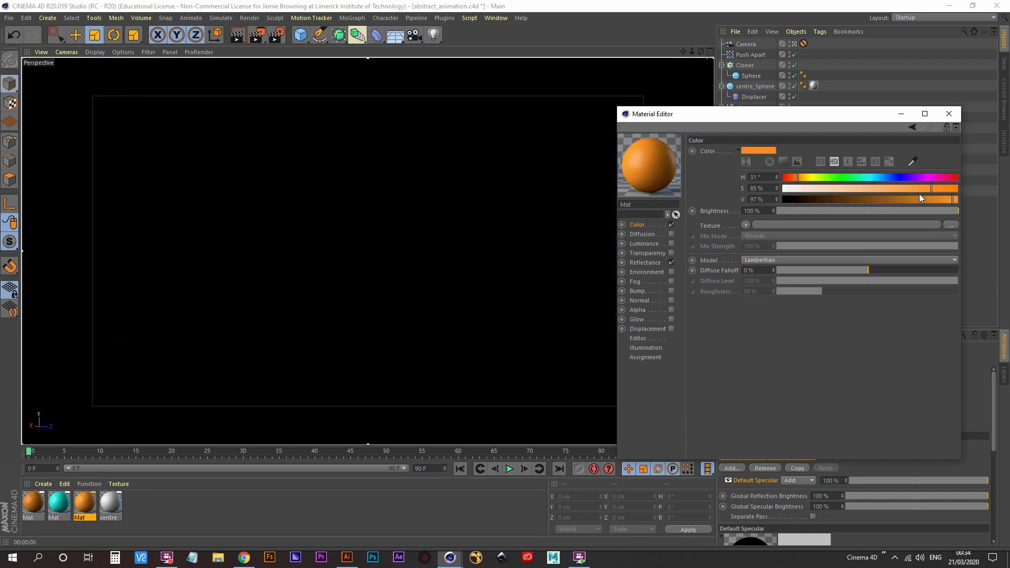
left_click(789, 177)
key("ctrl+r")
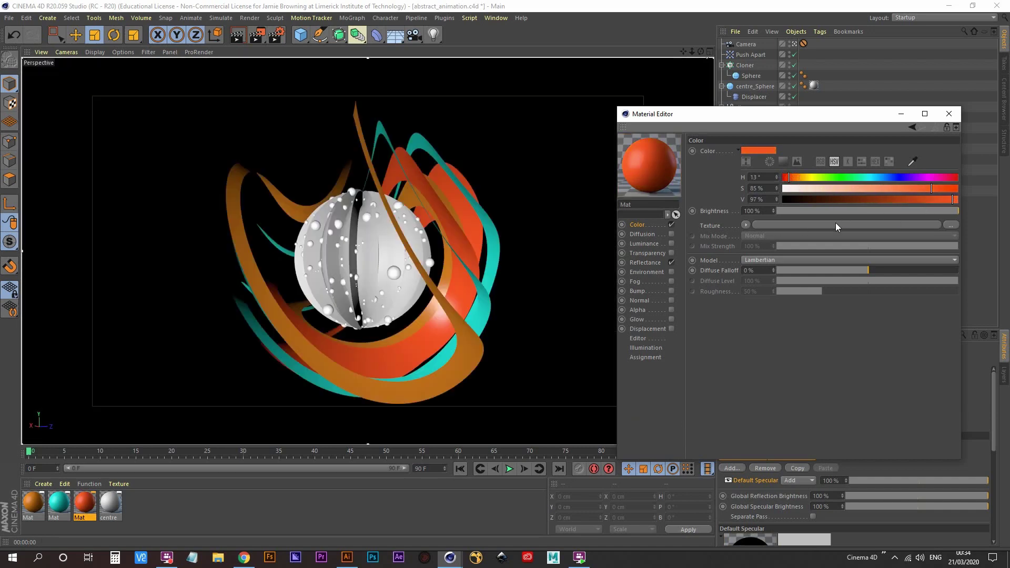
- Recolour the darker orange material of Disc and Disc.5 yellow-green with H 64°, S 90% and V 68%
left_click(32, 503)
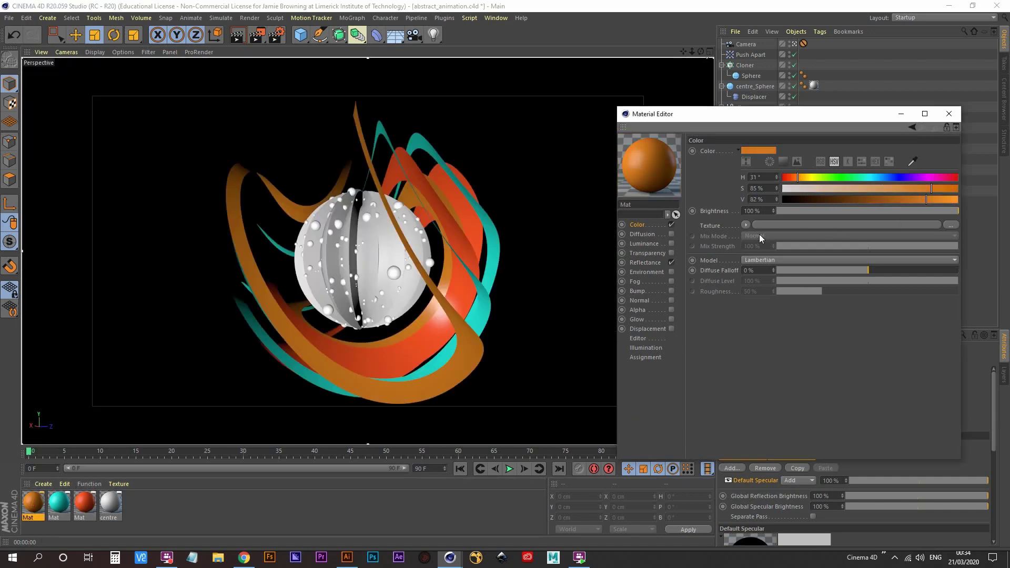
left_click(814, 177)
key("ctrl+r")
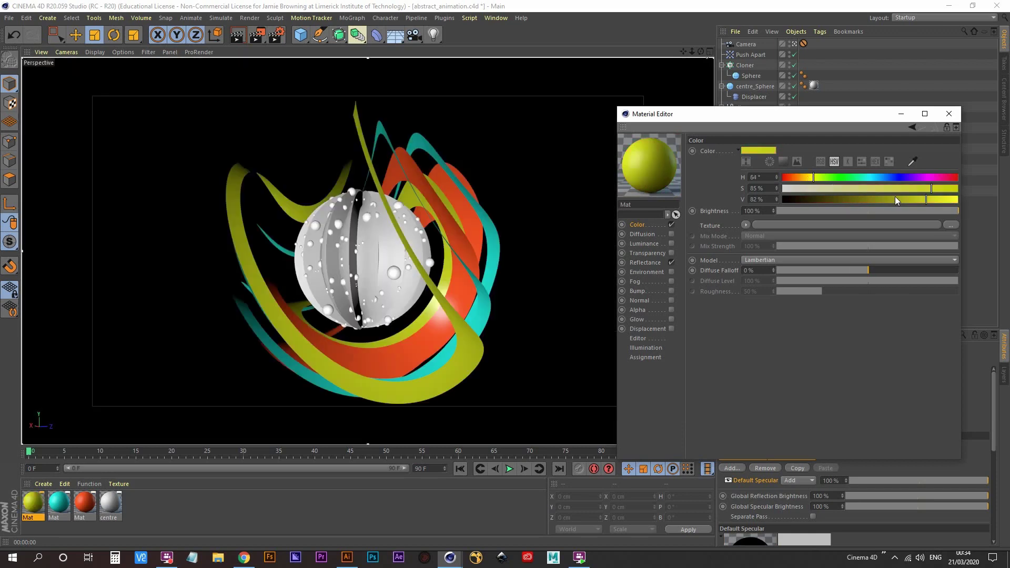
mouse_move(897, 197)
left_mouse_down()
mouse_move(915, 197)
mouse_move(901, 198)
left_mouse_up()
key("ctrl+r")
left_click(940, 188)
key("ctrl+r")
- Shift that material to a golden yellow with H 45° and V 80%, and close its settings
left_click(808, 178)
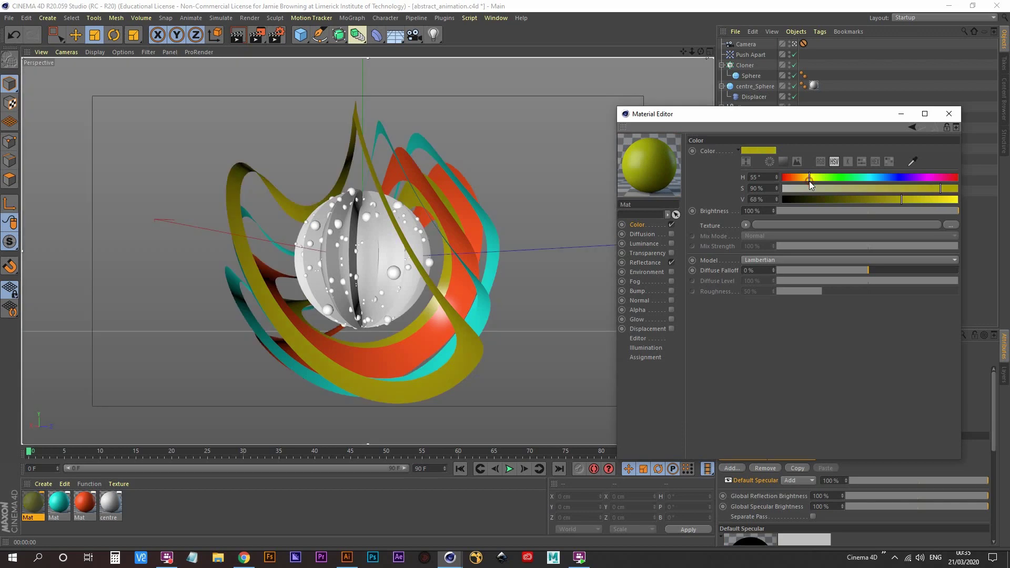
left_click_drag(808, 180, 804, 180)
key("ctrl+r")
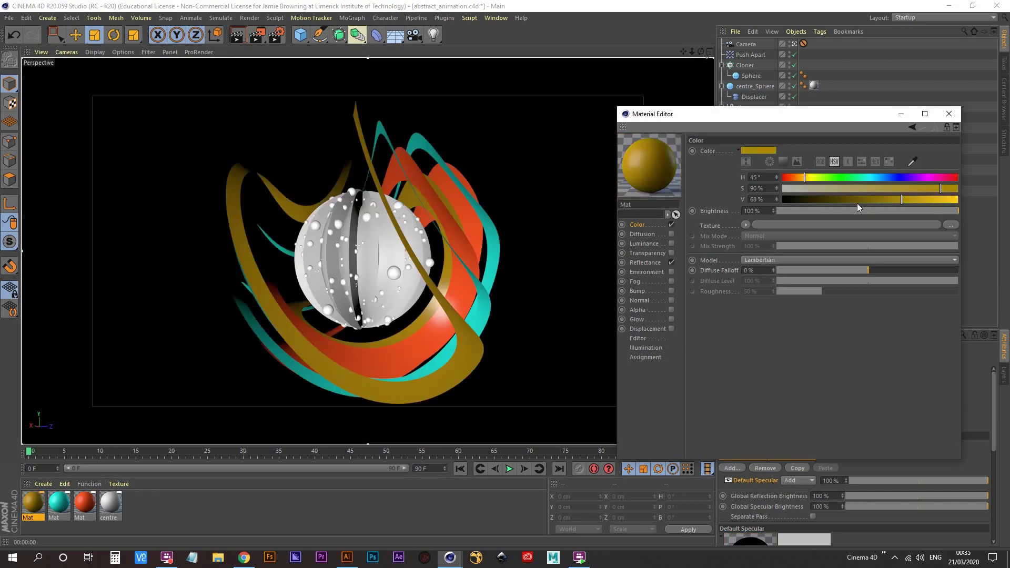
left_click(922, 198)
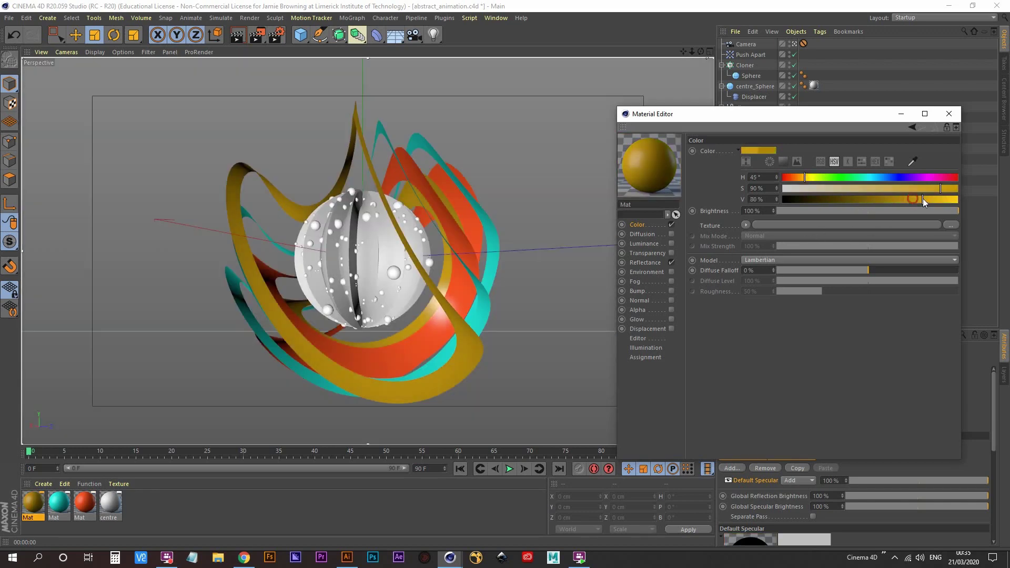
key("ctrl+r")
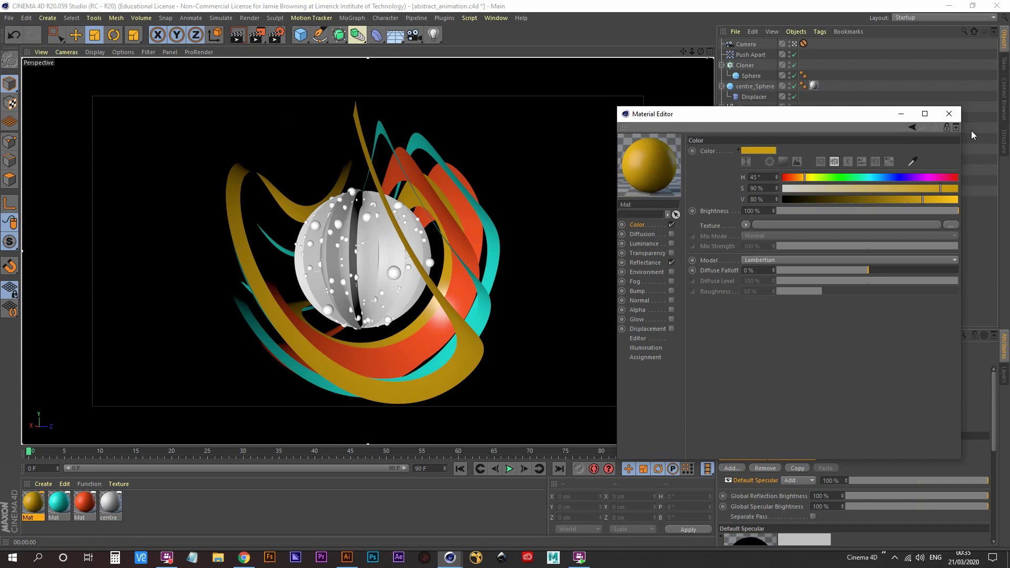
left_click(949, 113)
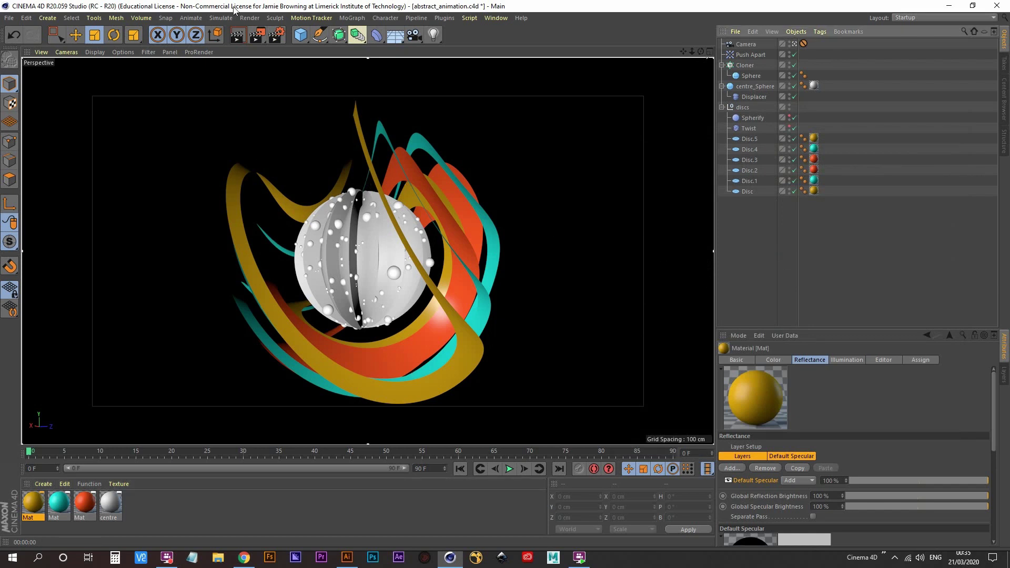
- Add a Cloth Surface object and make the discs group its child
left_click(203, 18)
mouse_move(254, 33)
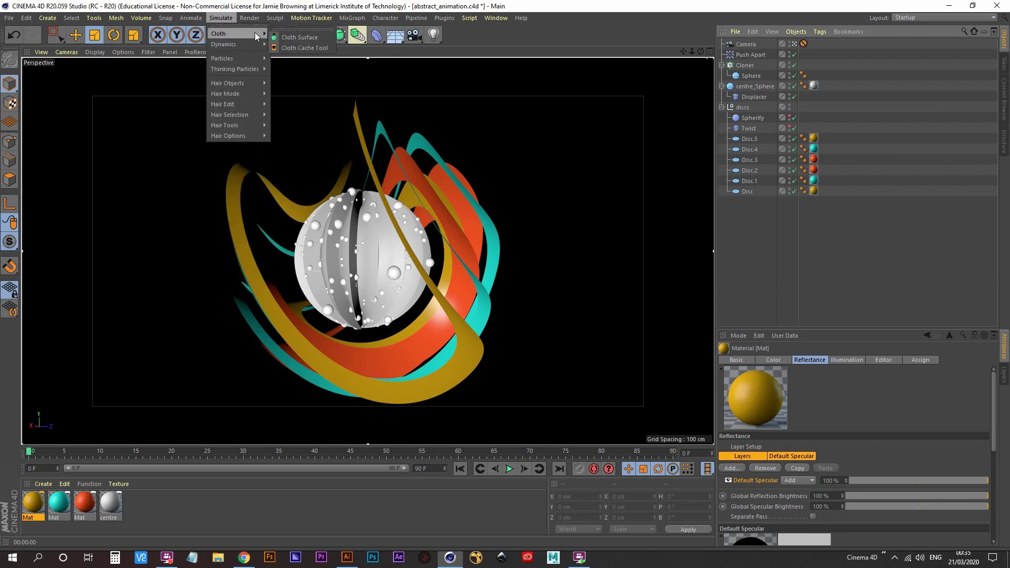
left_click(308, 37)
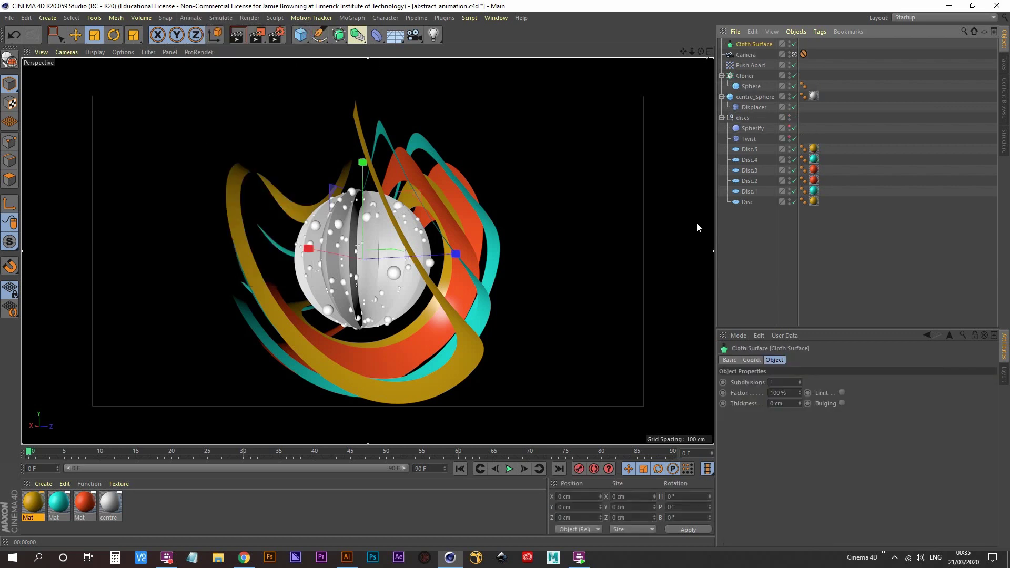
left_click(746, 118)
left_click_drag(747, 117, 753, 45)
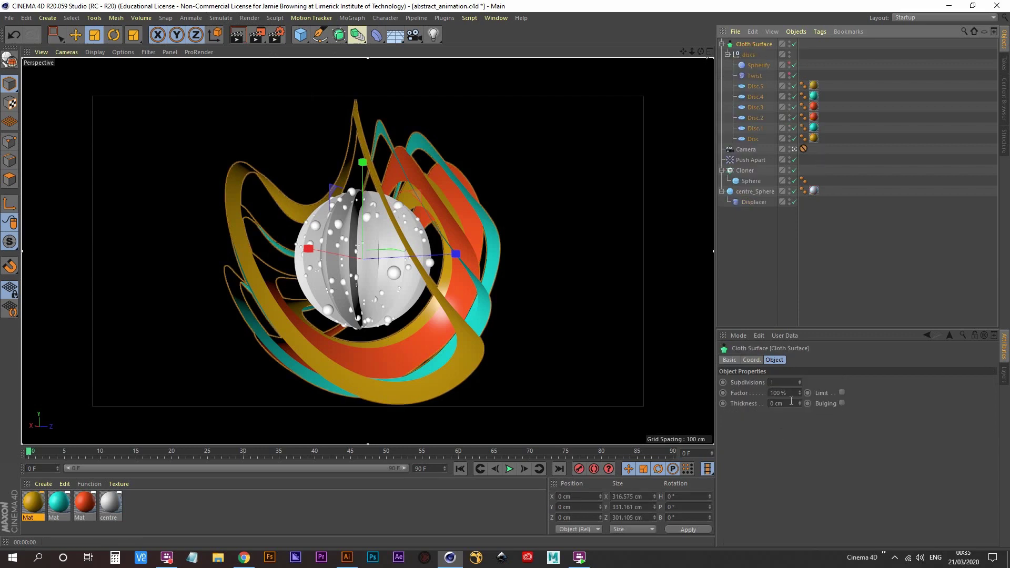
- Set the Cloth Surface thickness to 4 cm and deselect everything
left_click(799, 401)
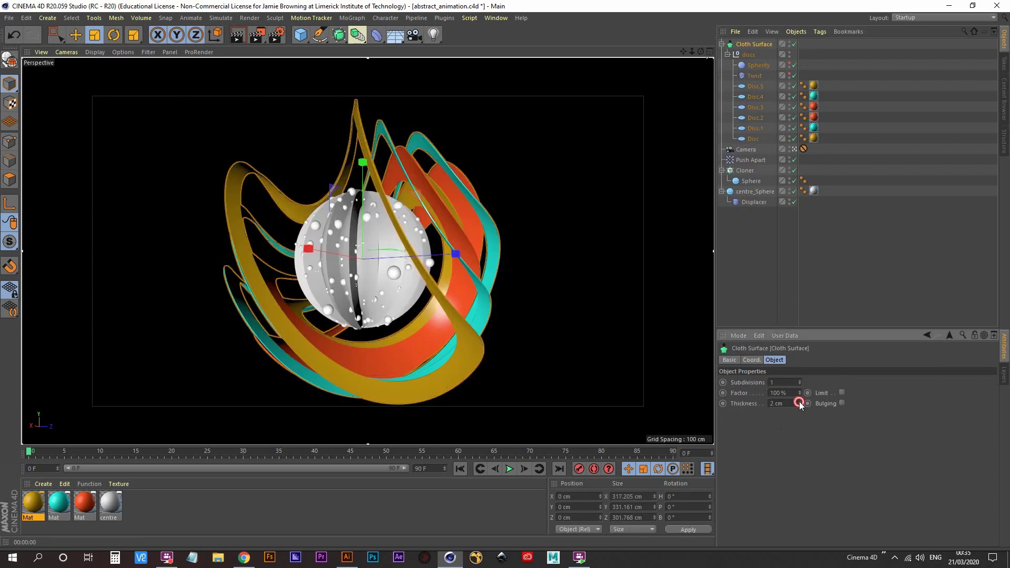
left_click(800, 400)
left_click(787, 403)
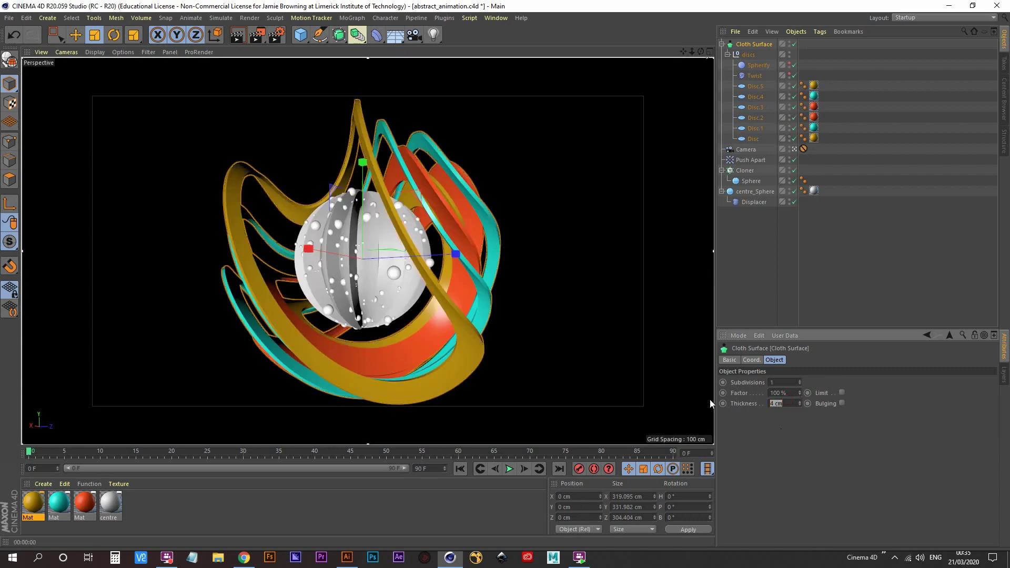
left_click(733, 248)
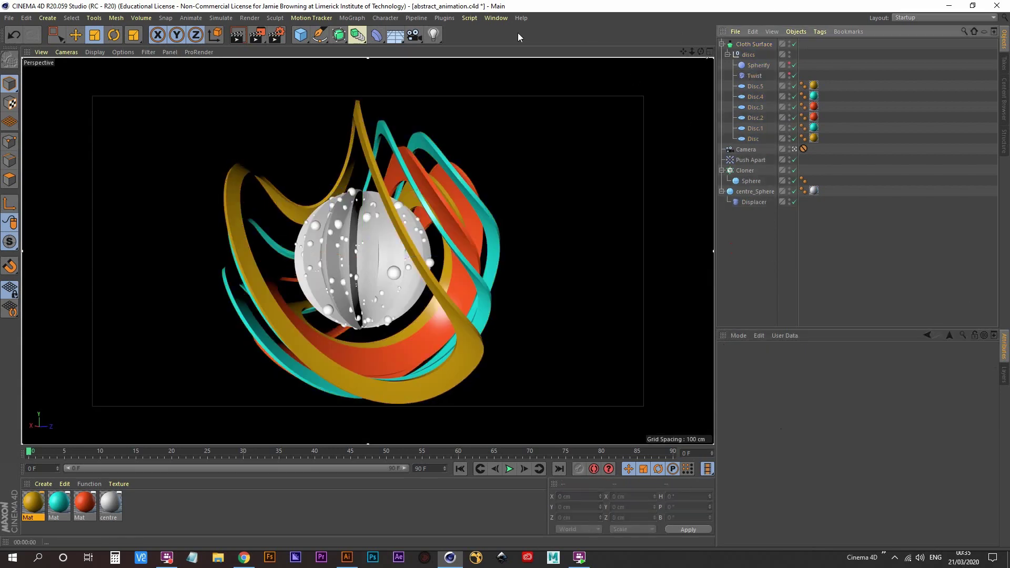
- Leave the locked camera view, orbit to a new angle, add a second Camera there and look through it
left_click(794, 150)
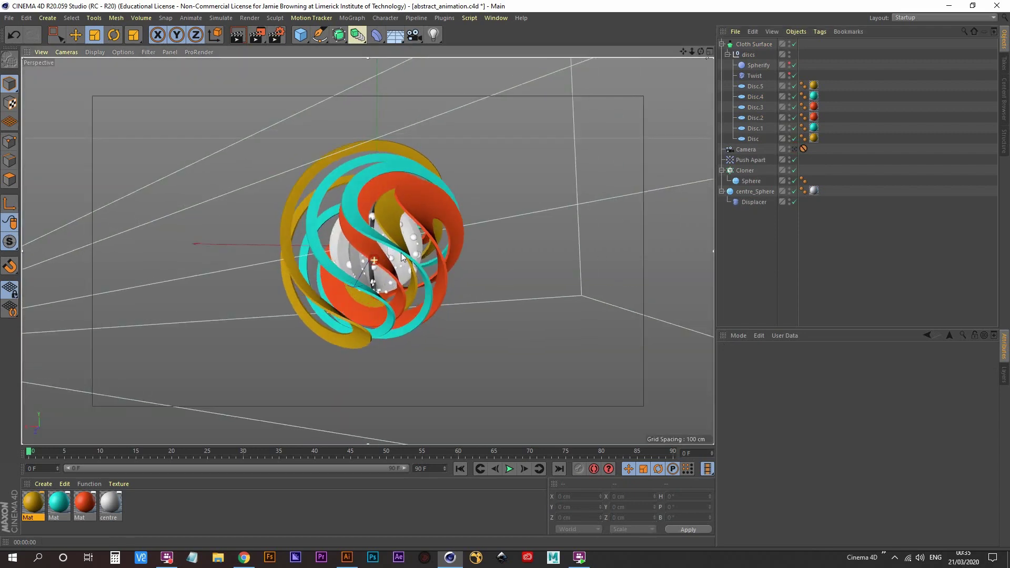
mouse_move(401, 252)
left_mouse_down("alt")
mouse_move(447, 241)
mouse_move(374, 260)
mouse_move(388, 251)
left_mouse_up("alt")
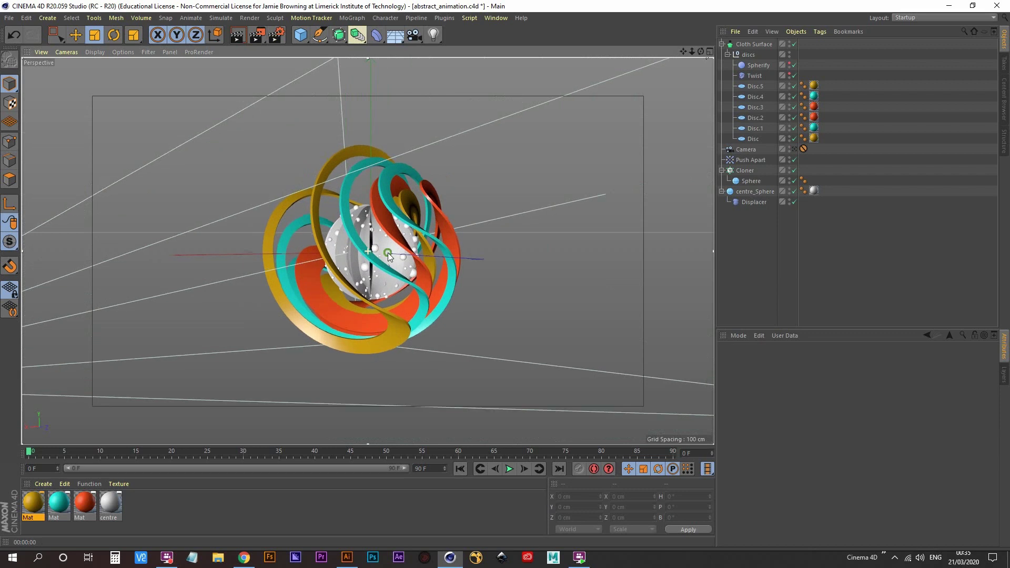
key("ctrl+z")
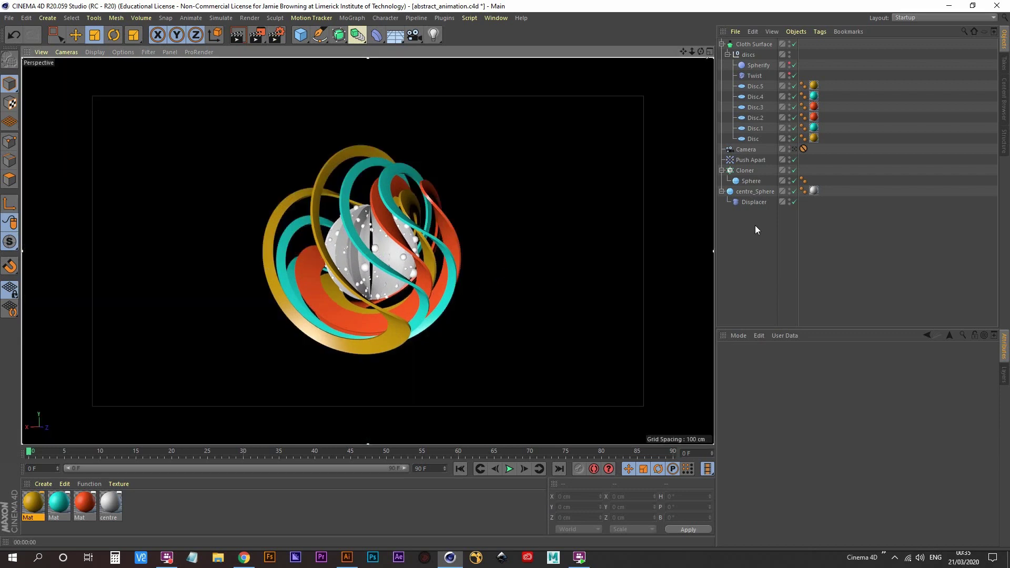
left_click(414, 35)
left_click(794, 44)
- Copy the Protection tag from the first Camera onto Camera.1 to lock the new view
left_click(803, 159)
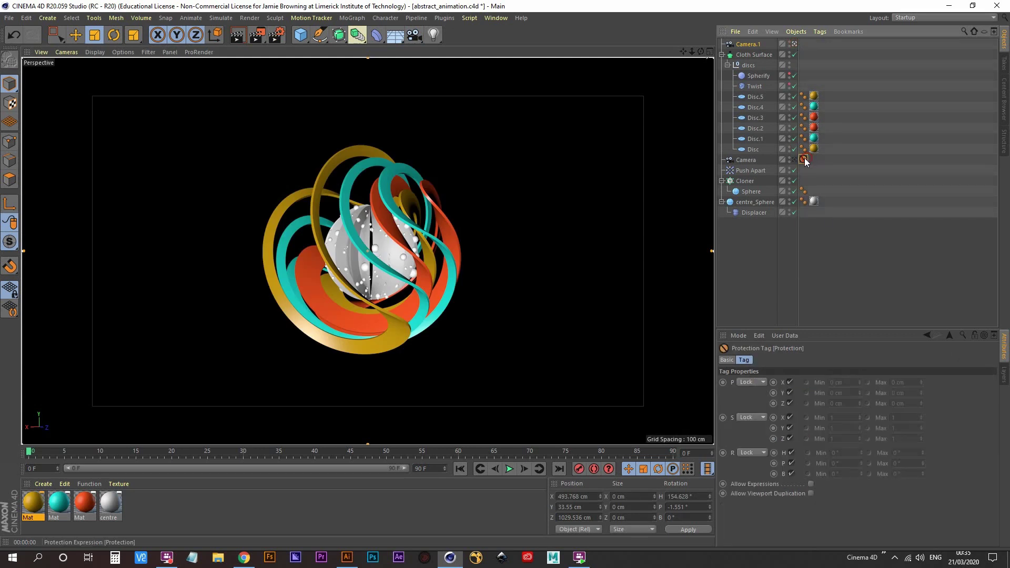
left_click_drag(804, 159, 801, 50)
left_click_drag(803, 42, 803, 42, "ctrl")
- Add a Light in the Top view and move it about 514 cm along the X axis
middle_click(454, 197)
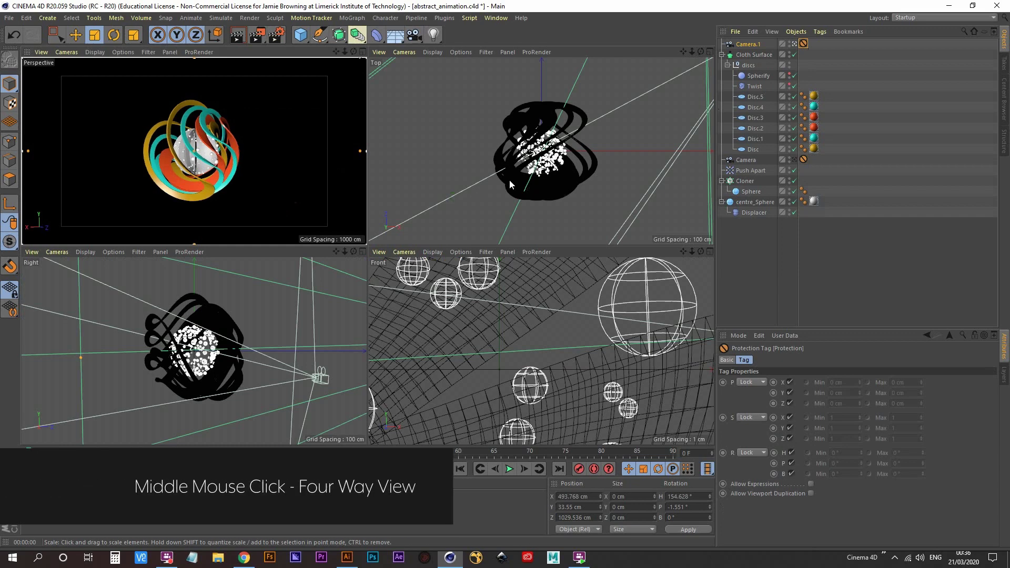
middle_click(522, 150)
scroll(485, 186, "down", 5)
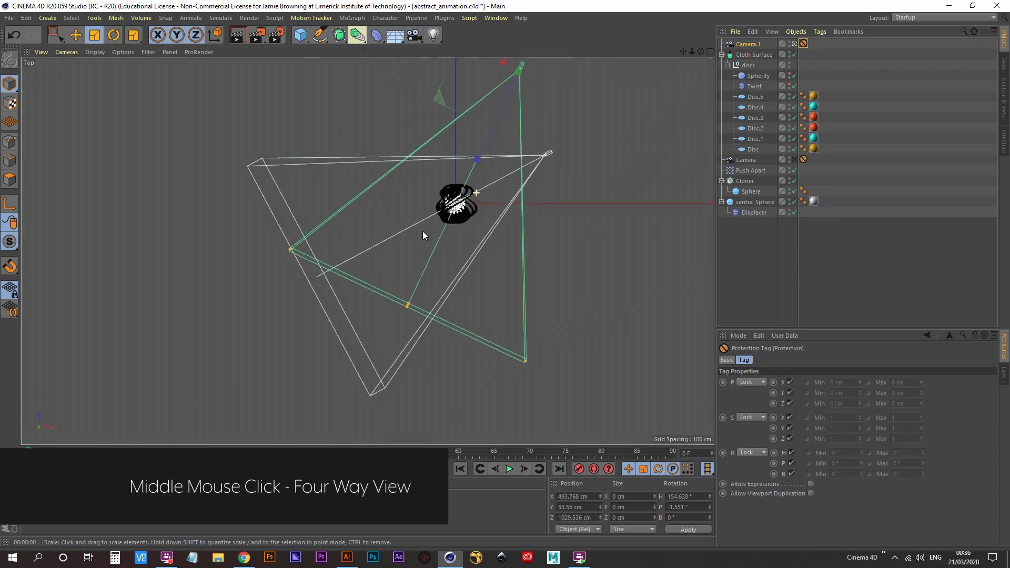
scroll(450, 227, "down", 4)
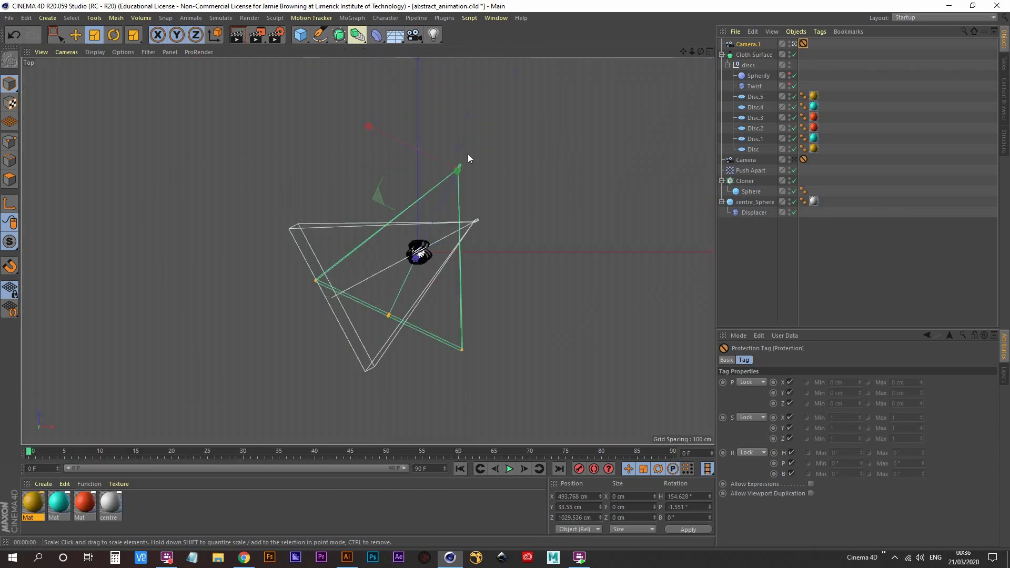
middle_click_drag(454, 183, 457, 167)
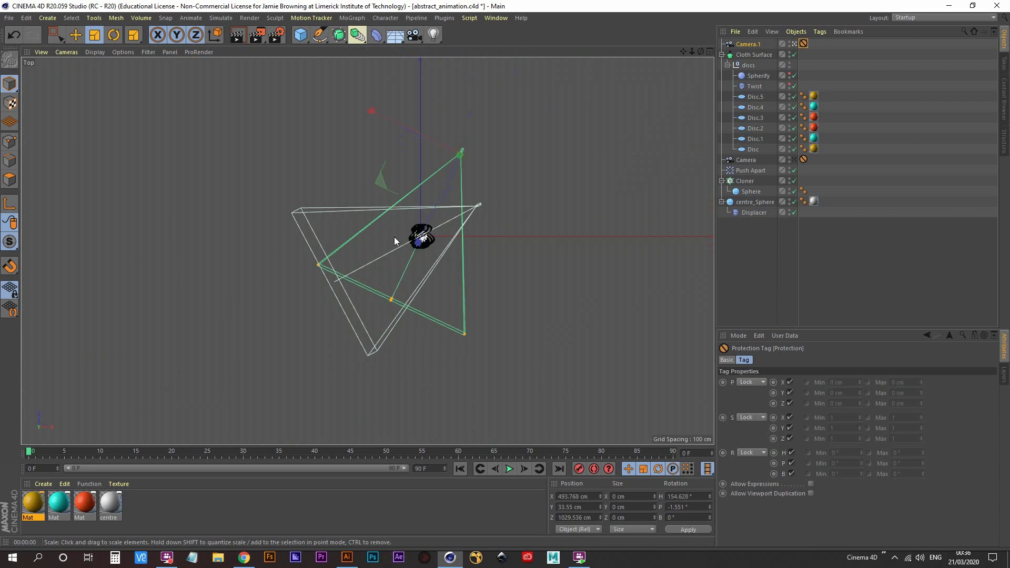
scroll(453, 231, "up", 3)
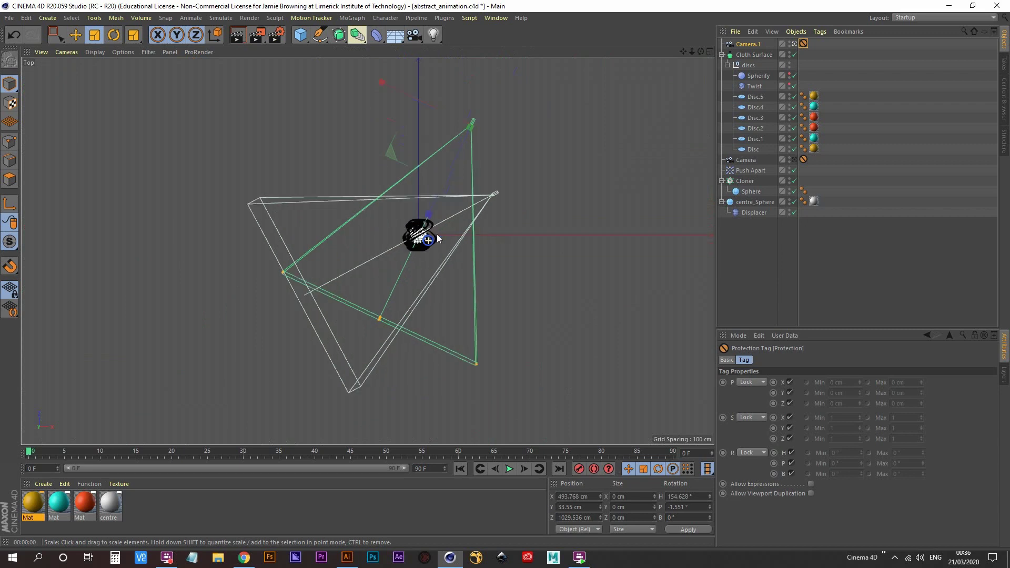
middle_click_drag(440, 225, 431, 238)
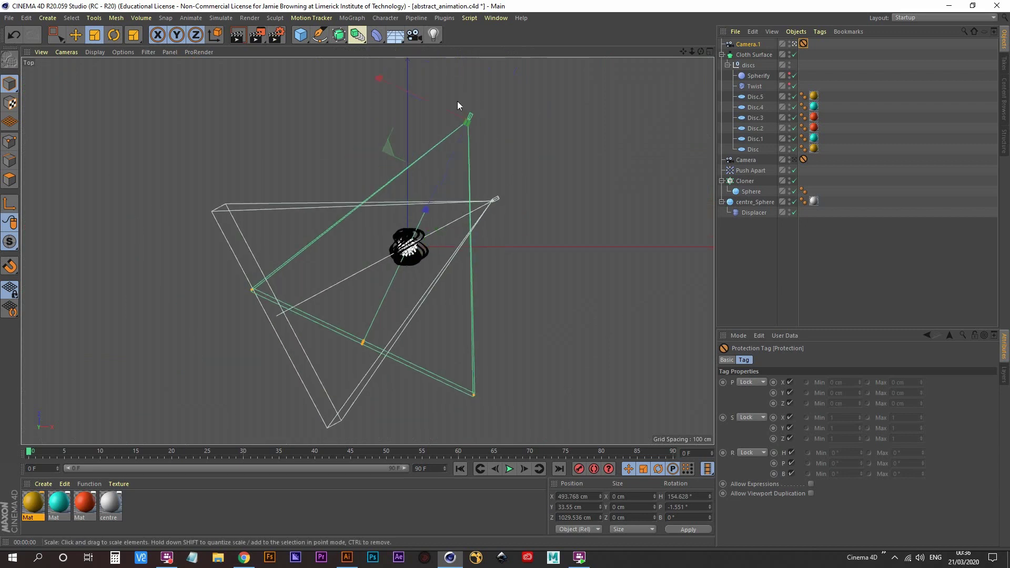
left_click(434, 35)
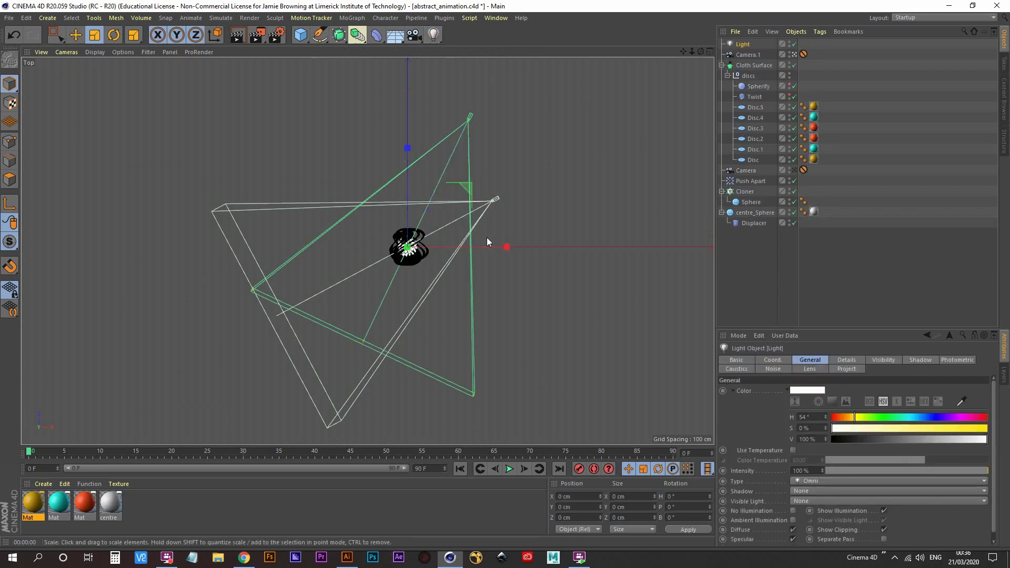
left_click(75, 35)
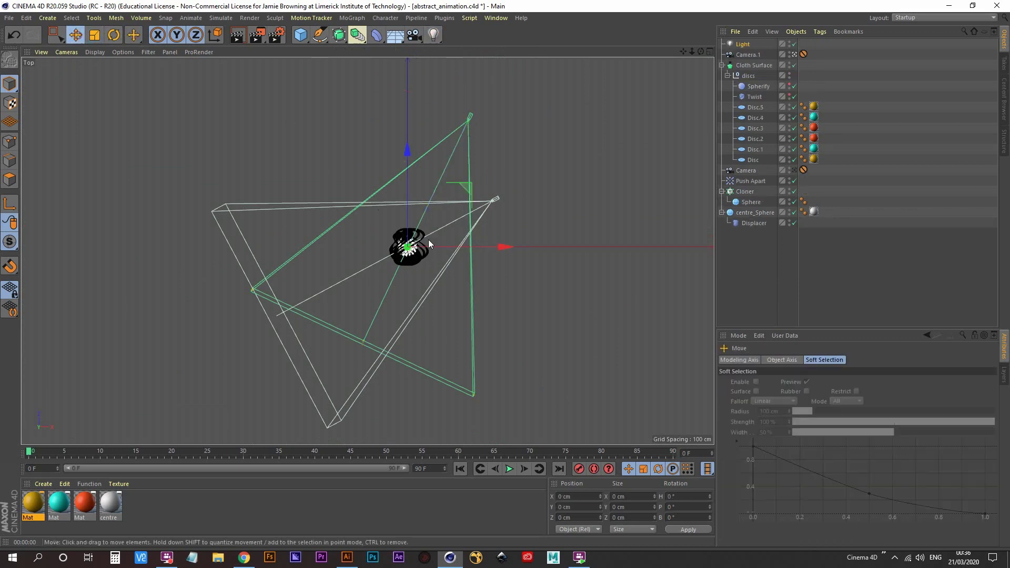
left_click_drag(501, 246, 563, 244)
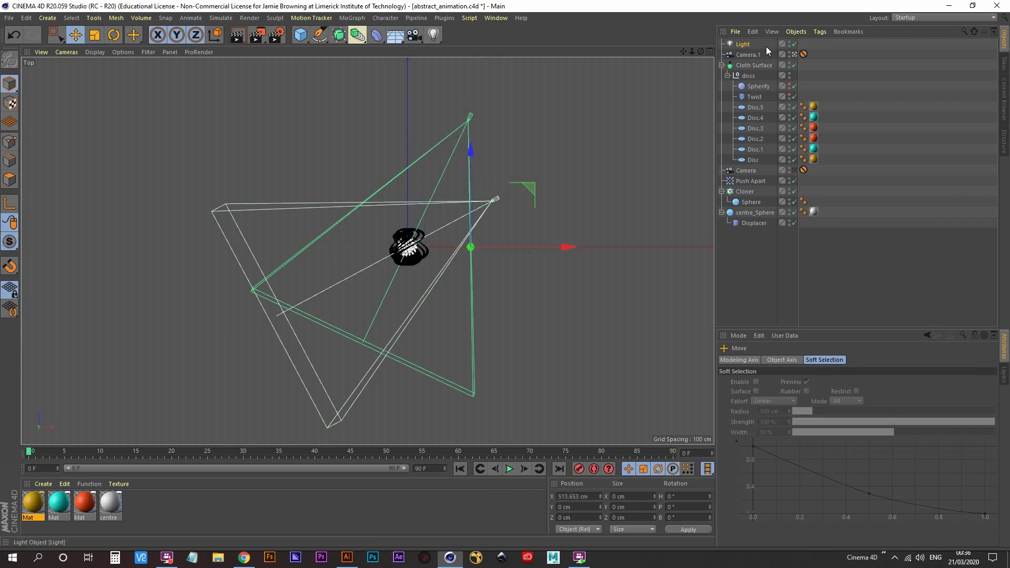
- Set the light's shadow type to Area
left_click(744, 46)
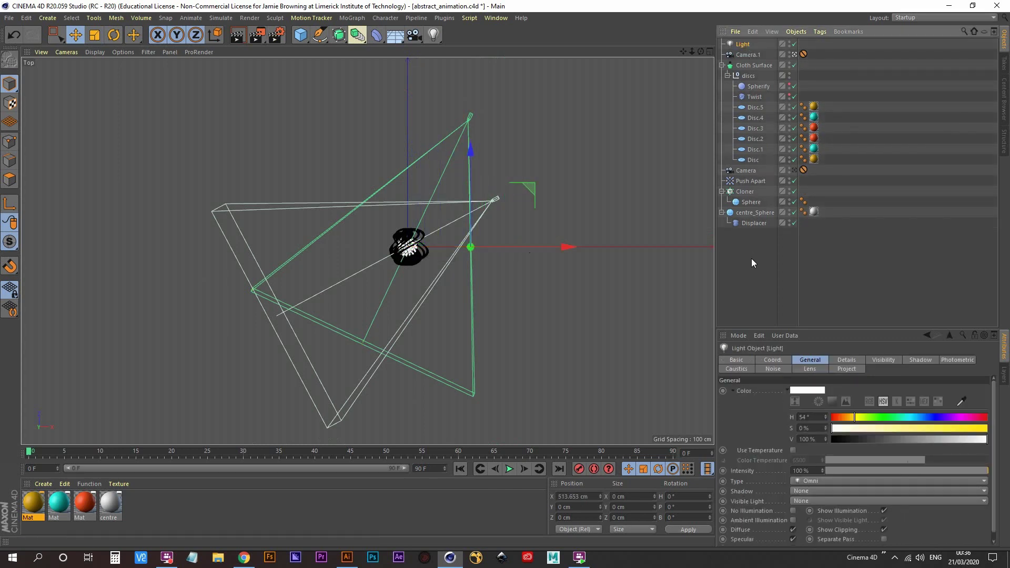
left_click(810, 491)
left_click(810, 535)
- Duplicate the light and place the copy on the other side of the form at about X -329 cm, Z 355 cm
left_click_drag(564, 248, 475, 257, "ctrl")
left_click_drag(377, 149, 377, 108)
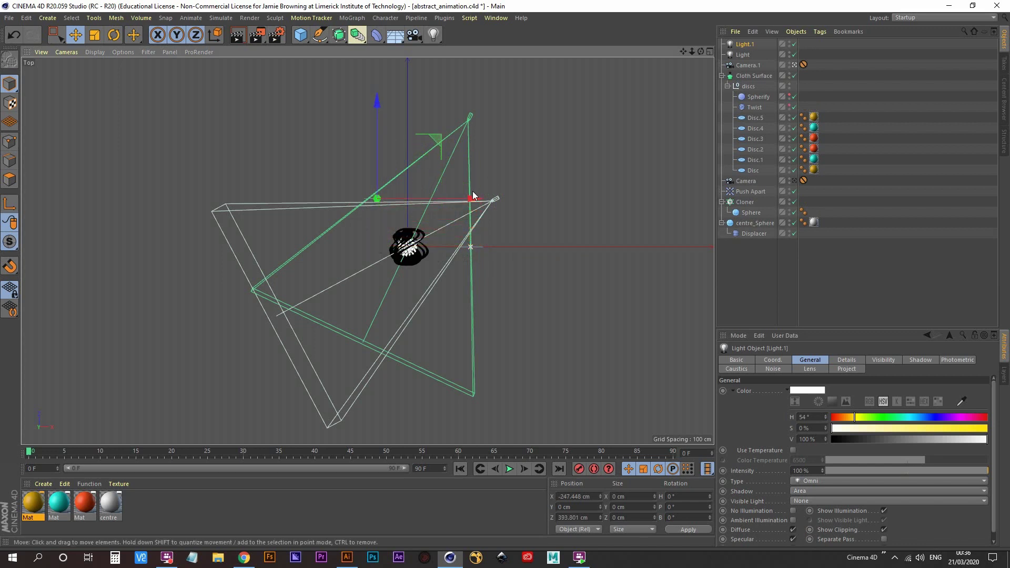
left_click_drag(475, 202, 471, 201)
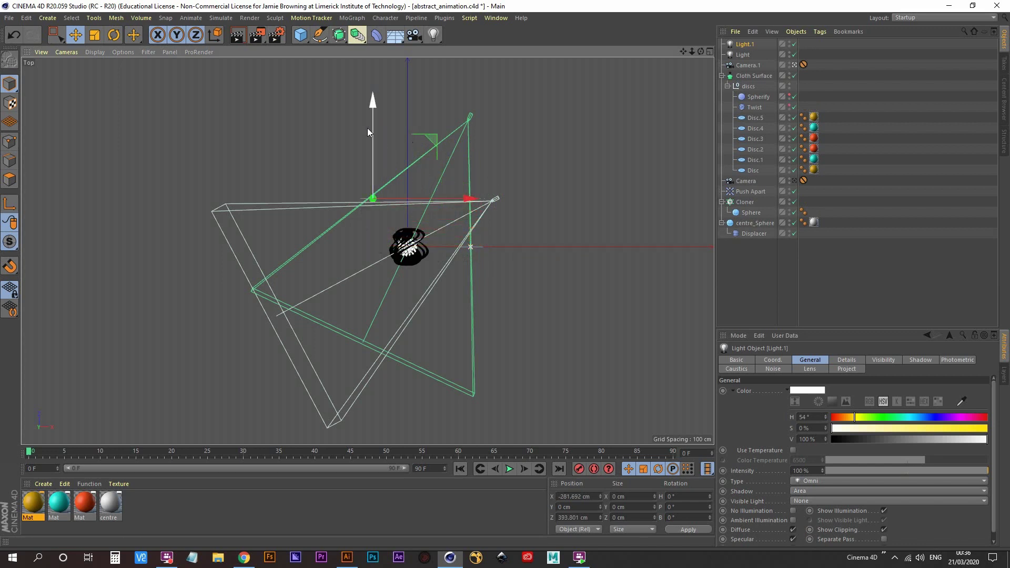
left_click_drag(367, 108, 367, 111)
left_click_drag(465, 203, 460, 203)
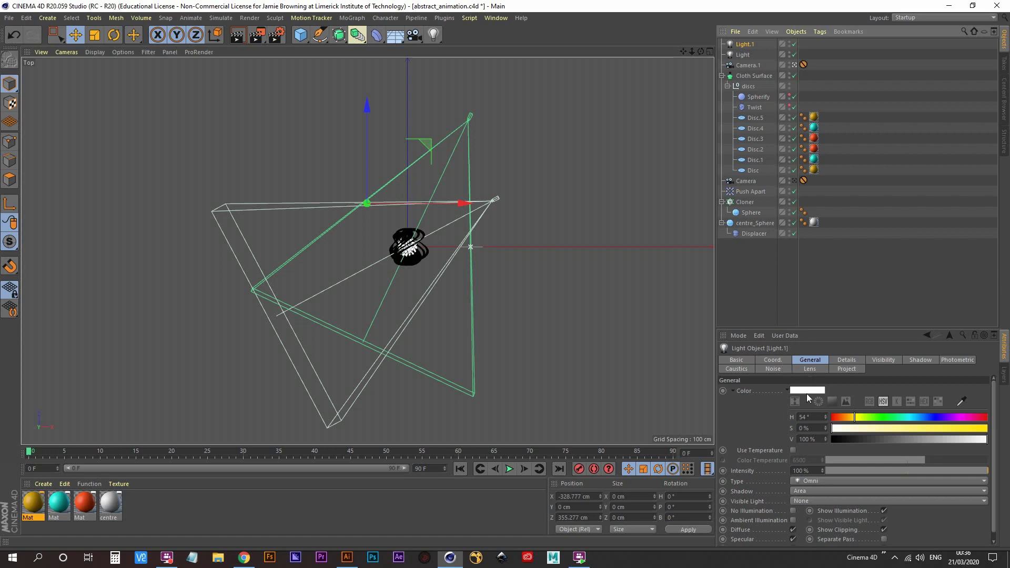
- Set the duplicated light's shadow to None and its intensity to 60%
left_click(814, 489)
left_click(811, 501)
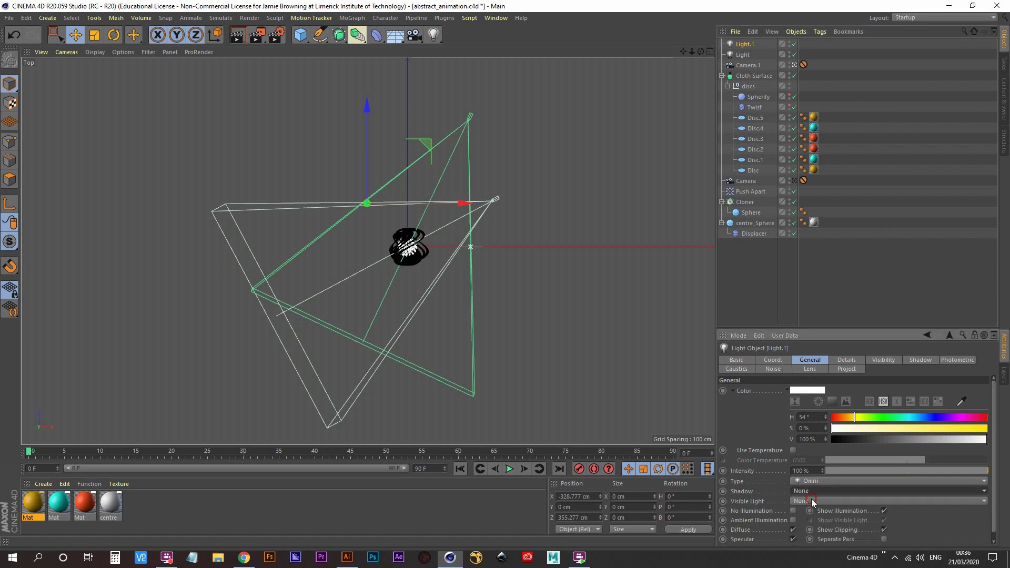
left_click(817, 470)
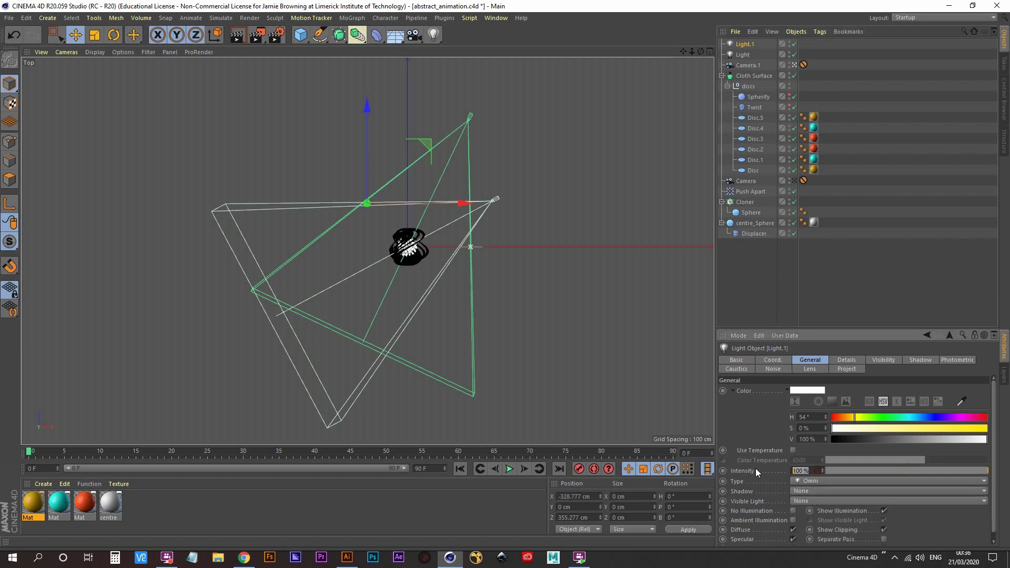
type("60")
key("Return")
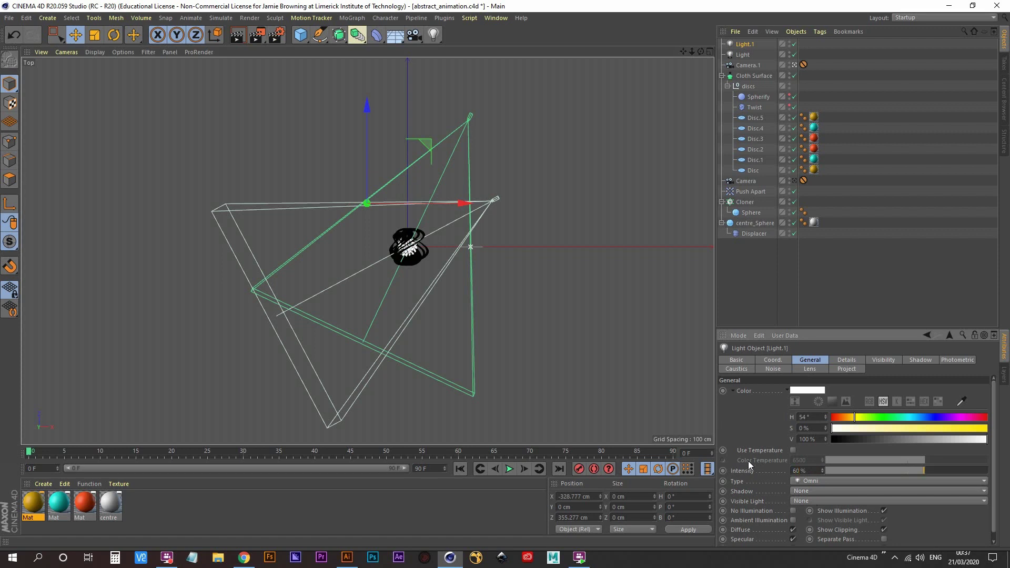
- Return to the Perspective view, raise both lights together to P.Y 129 cm, preview the render and deselect everything
middle_click(462, 316)
middle_click(180, 198)
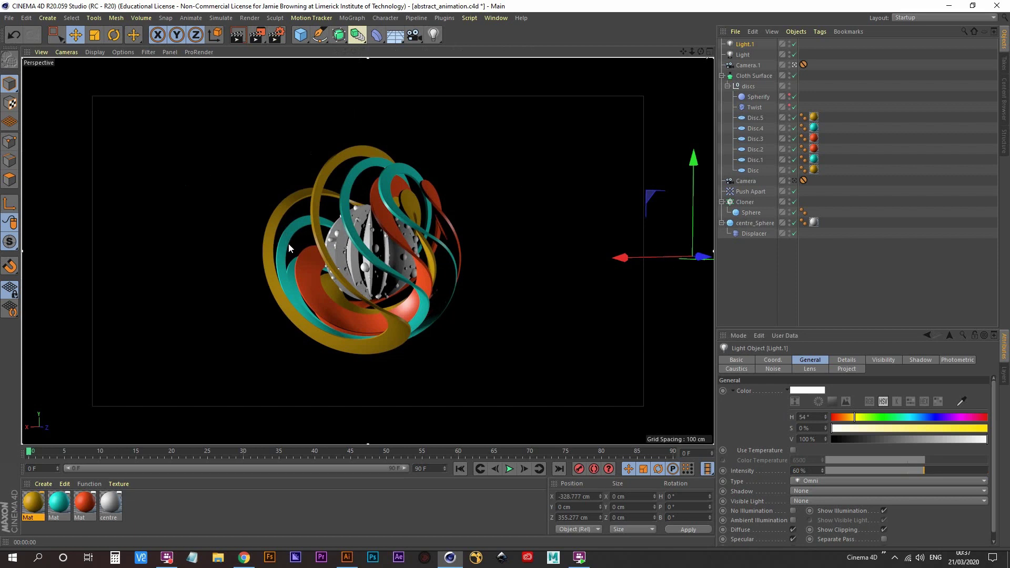
left_click(743, 54, "ctrl")
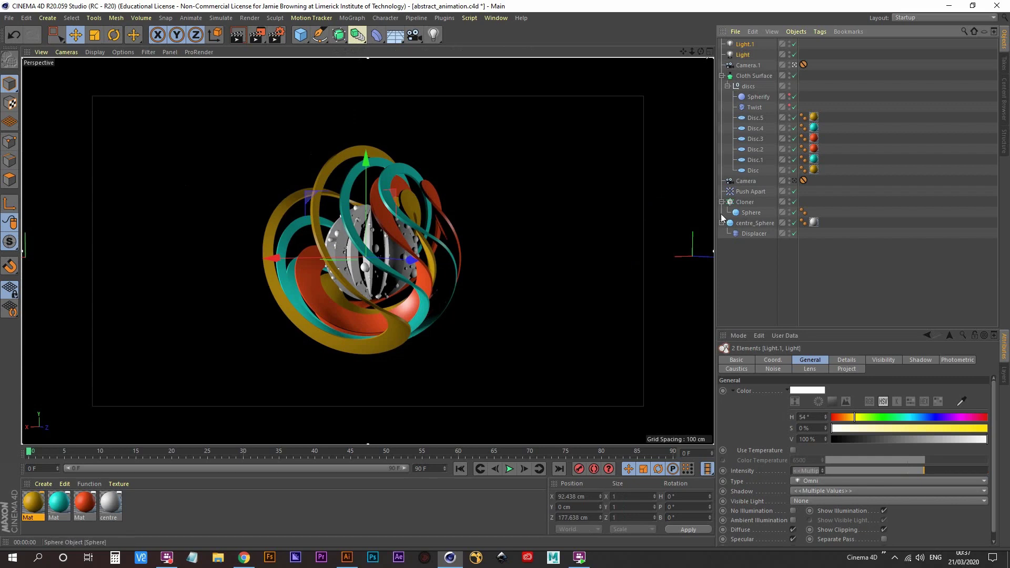
left_click(773, 359)
left_click_drag(777, 401, 777, 368)
key("ctrl+r")
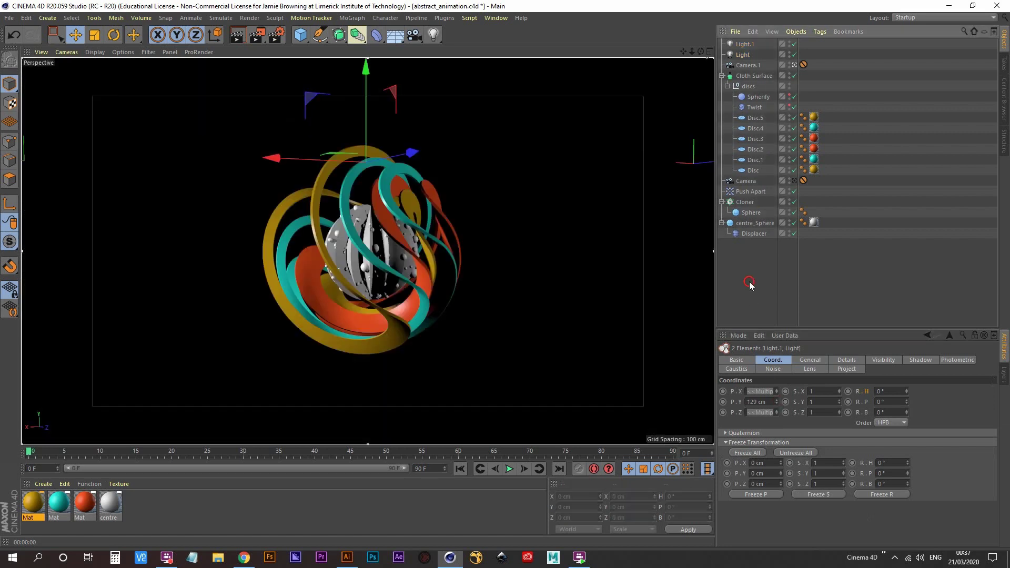
left_click(749, 282)
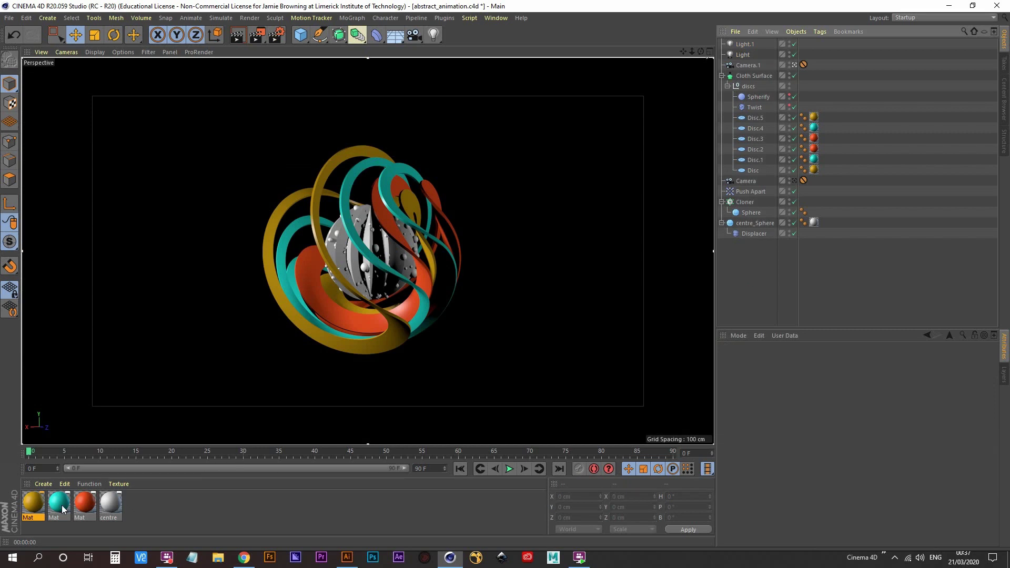
- Add a Beckmann reflectance layer with Additive attenuation to the centre material and close its settings
double_click(112, 506)
left_click_drag(379, 72, 851, 102)
left_click(664, 248)
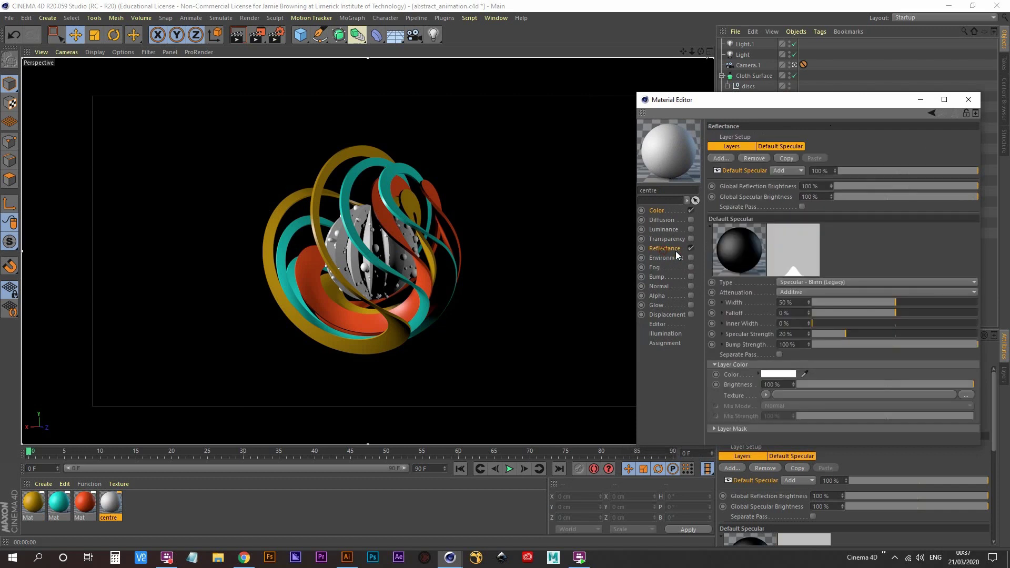
left_click(720, 158)
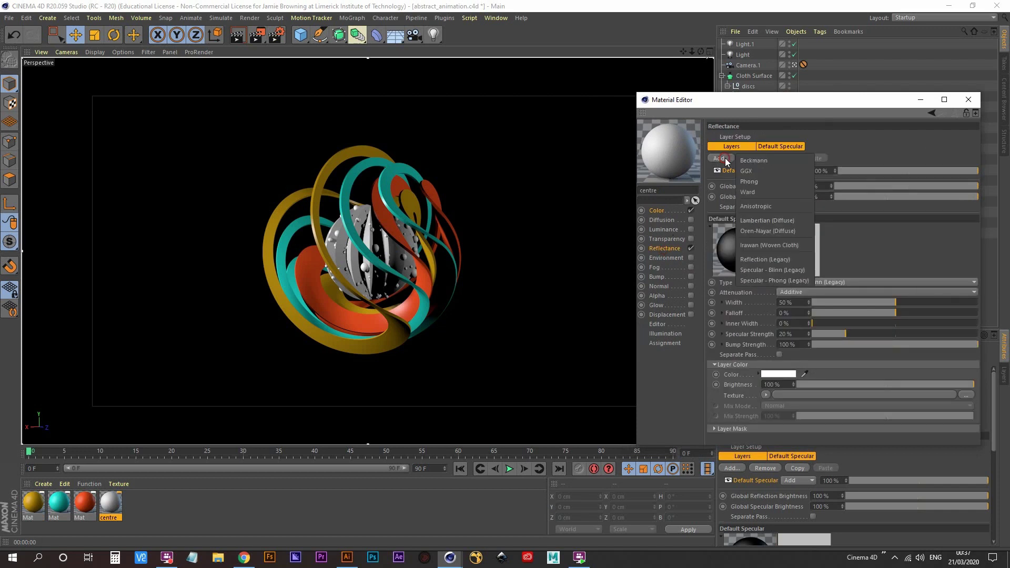
left_click(786, 159)
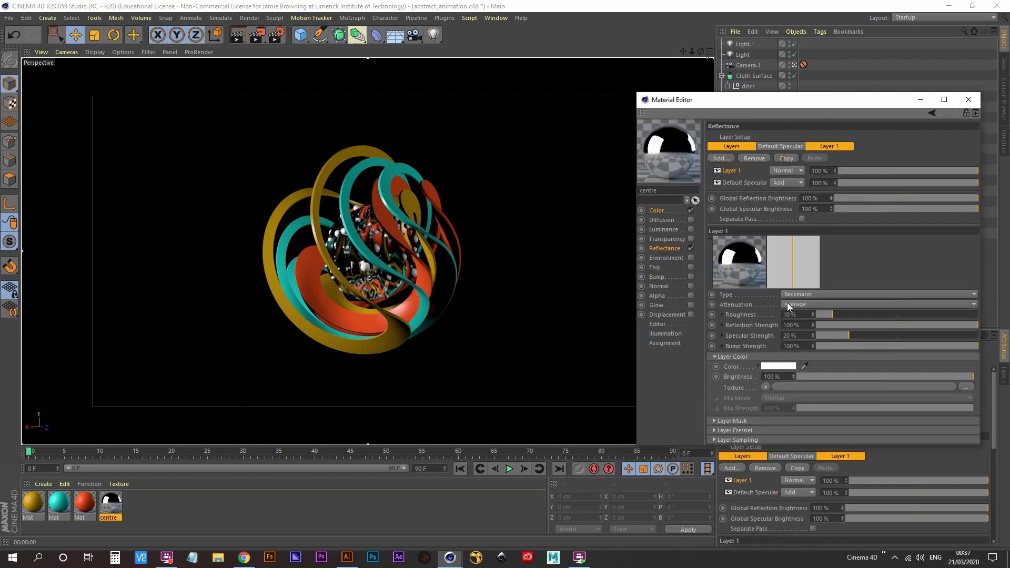
left_click(807, 304)
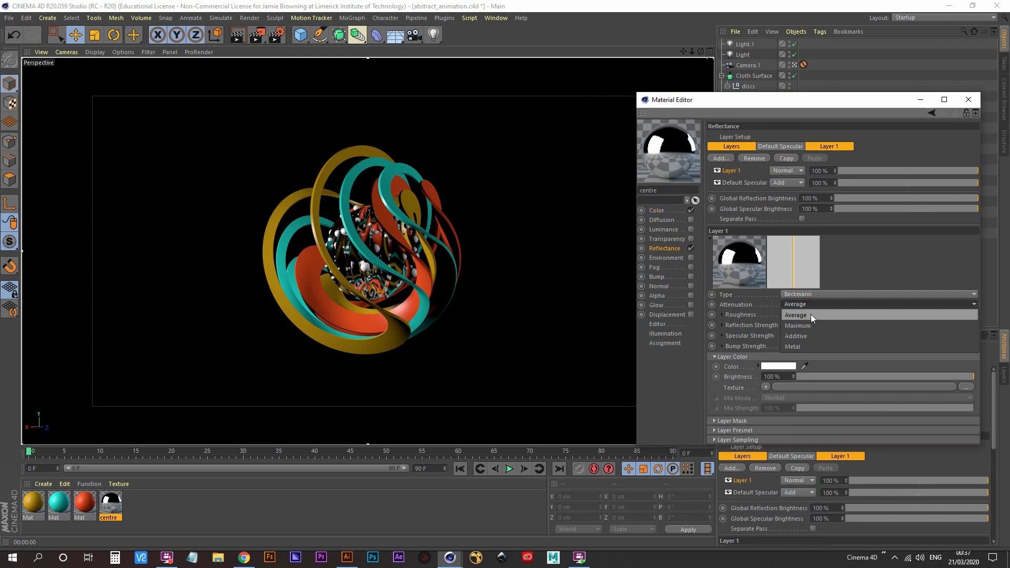
left_click(810, 336)
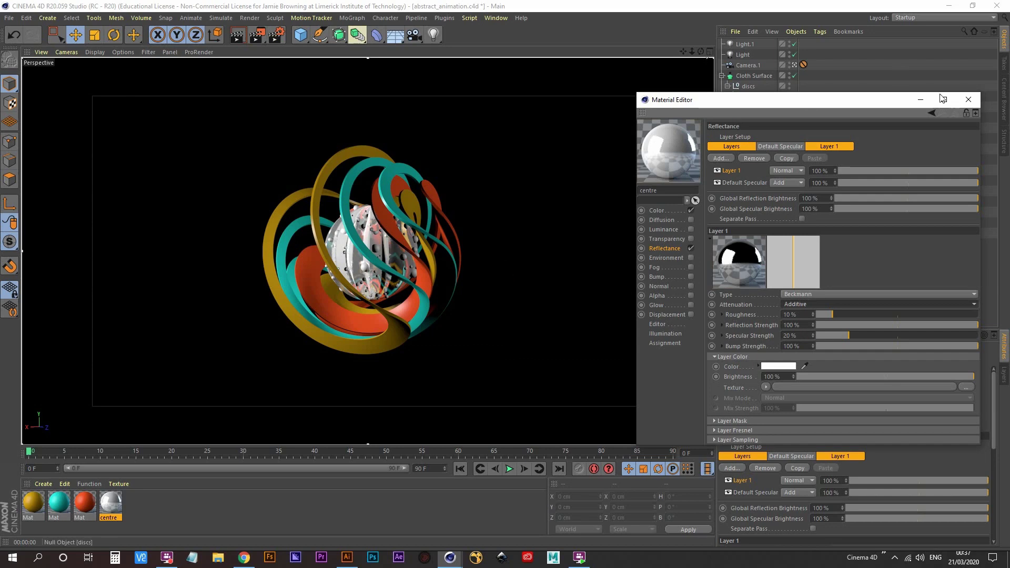
left_click(968, 99)
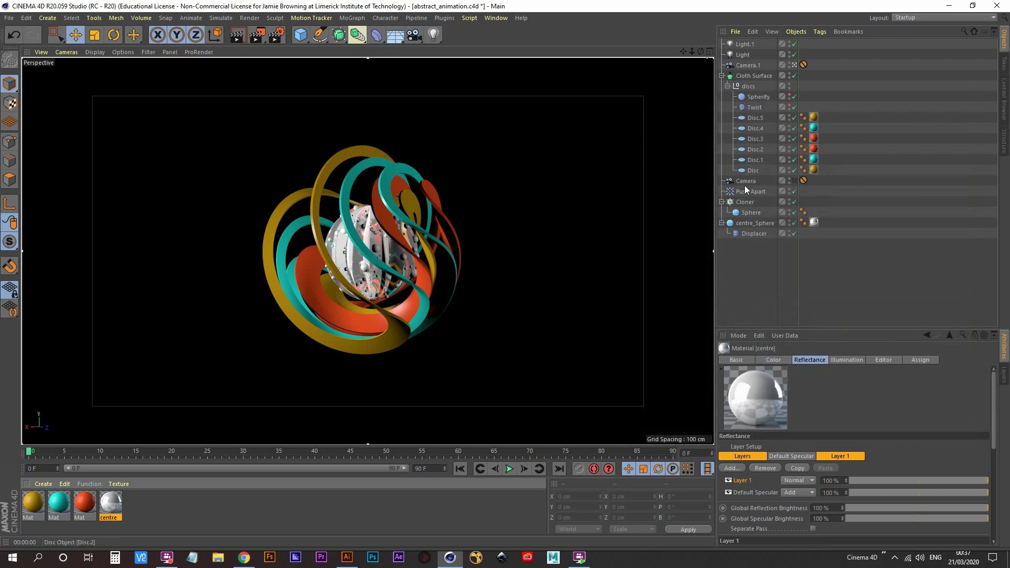
- Duplicate the Cloner's Sphere twice and apply the golden, turquoise and red materials to the three spheres, one each
left_click(749, 212)
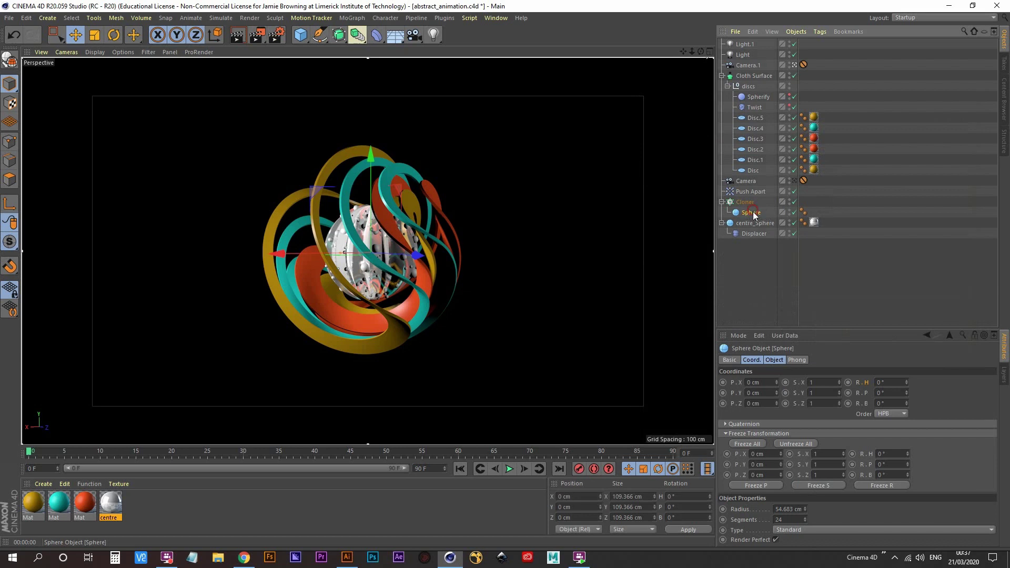
mouse_move(753, 214)
left_mouse_down("ctrl")
mouse_move(753, 231)
mouse_move(750, 202)
left_mouse_up("ctrl")
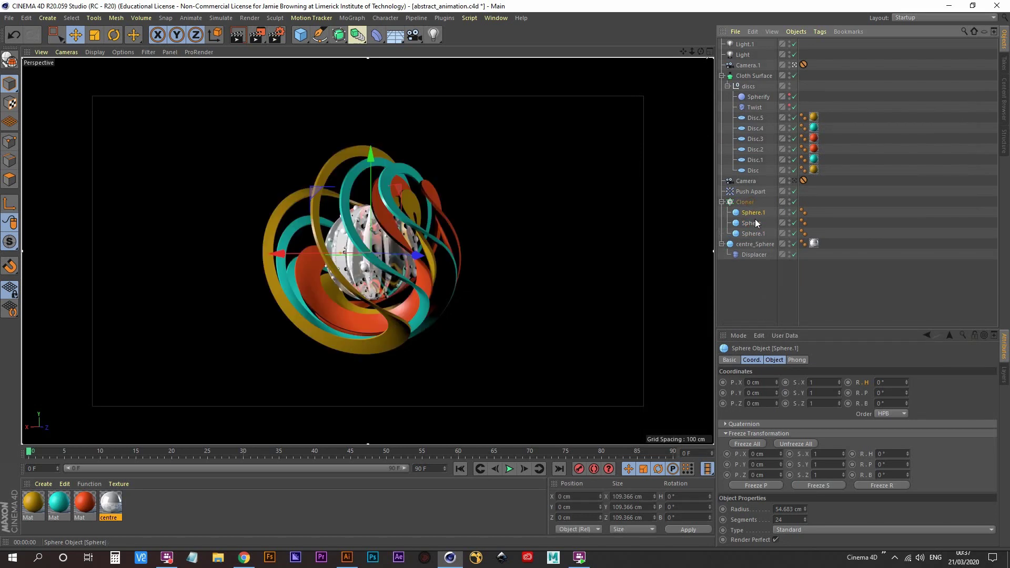
left_click(814, 118)
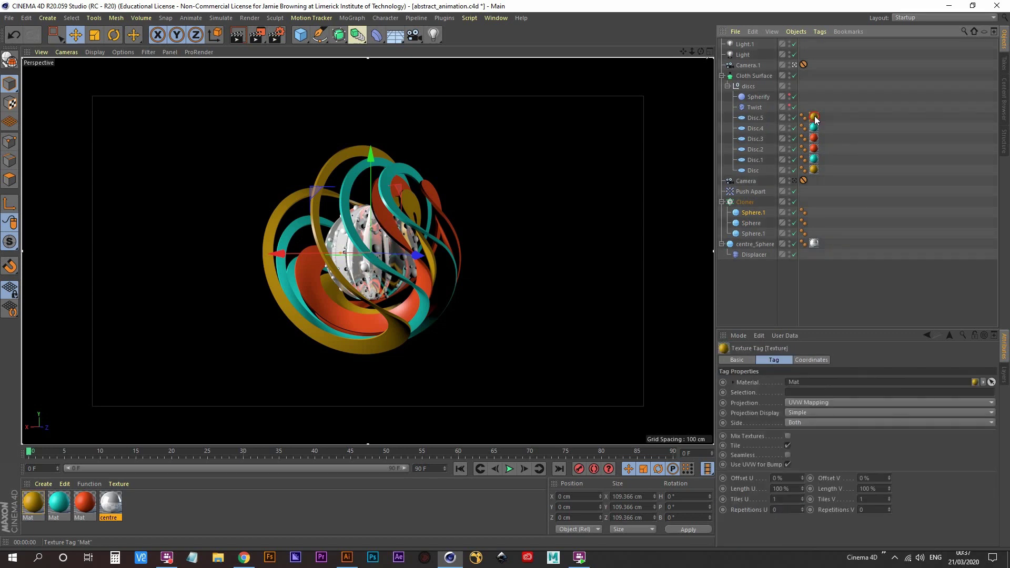
left_click_drag(34, 503, 759, 213)
left_click_drag(59, 503, 753, 223)
left_click(79, 504)
left_click_drag(79, 504, 759, 234)
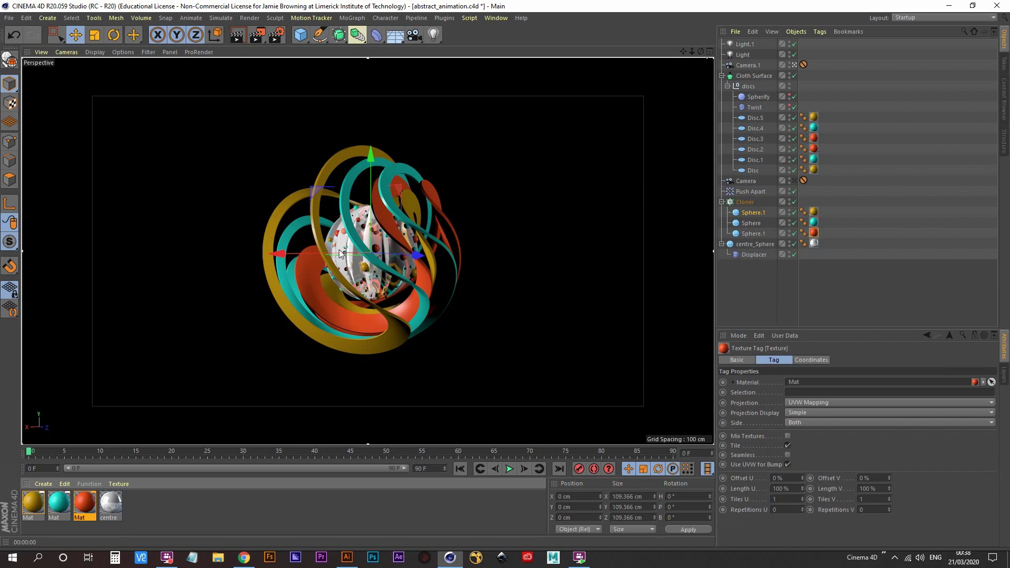
left_click(751, 281)
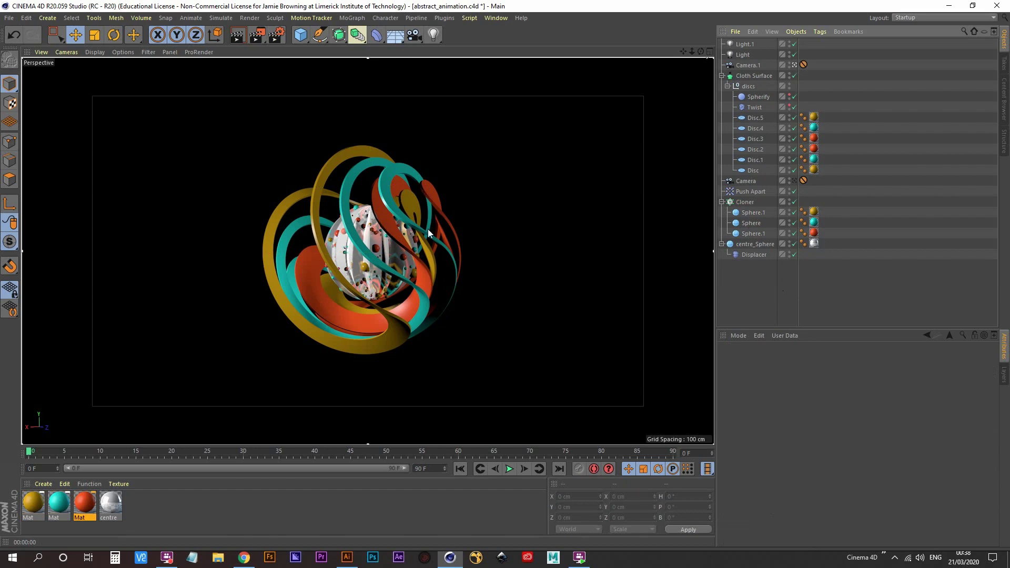
- Add the Global Illumination effect to the render settings and preview the render in the viewport
left_click(276, 35)
left_click_drag(552, 27, 870, 44)
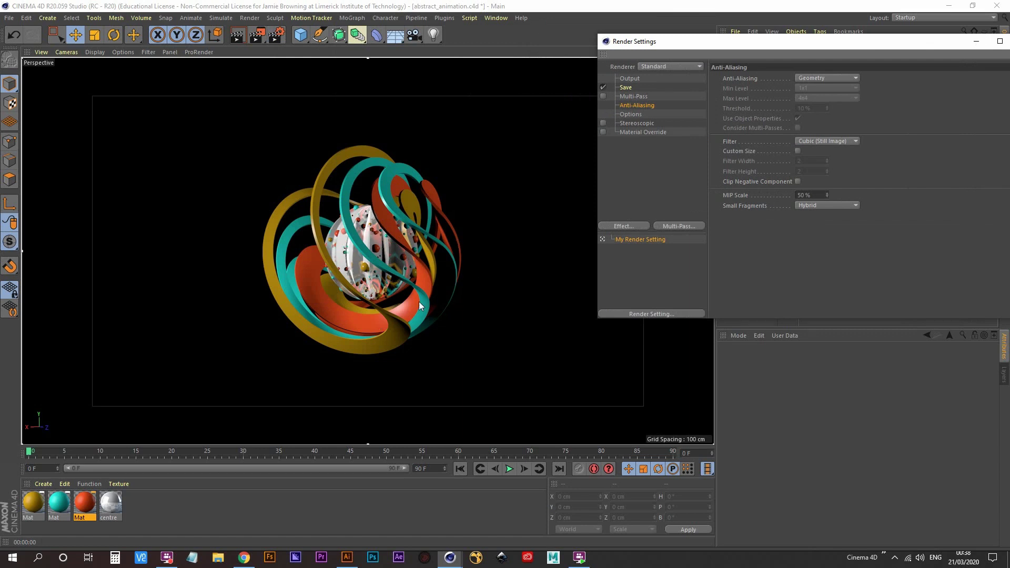
left_click(626, 225)
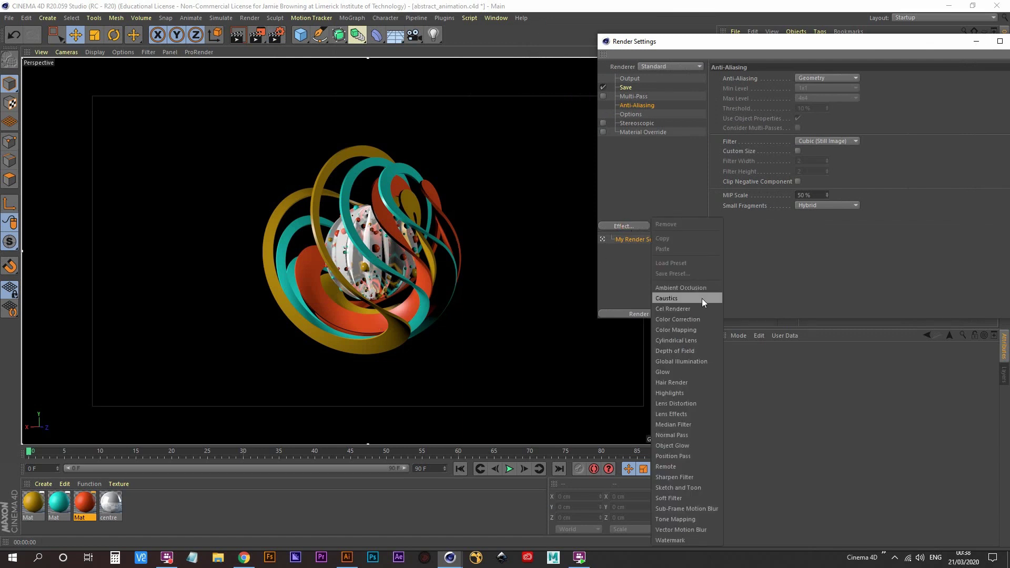
left_click(685, 361)
key("ctrl+r")
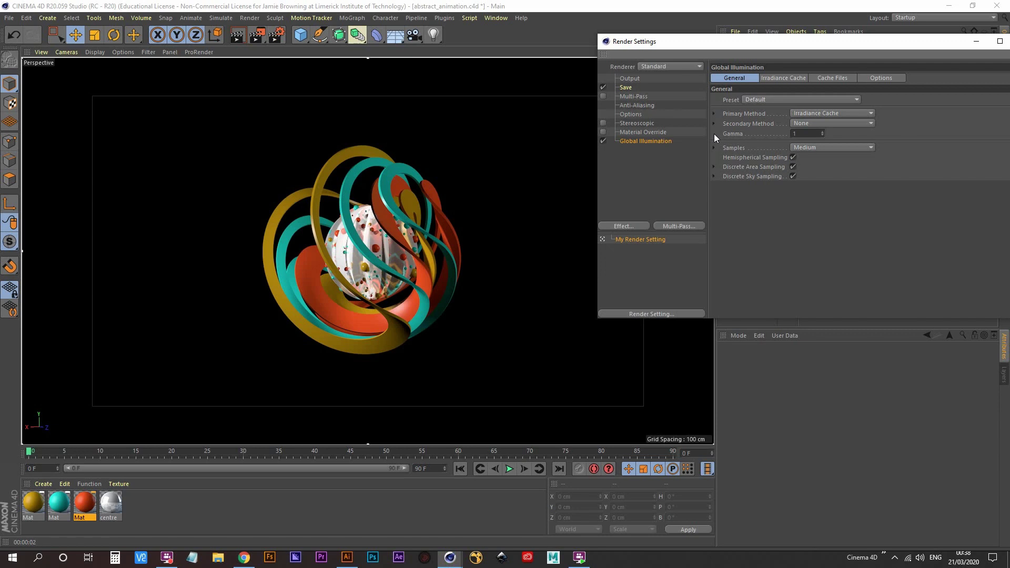
- Close the render settings and duplicate Light.1 in the Top view, placing the copy at P.X about -51 cm and P.Z about -94 cm
left_click_drag(872, 55, 799, 110)
left_click(950, 96)
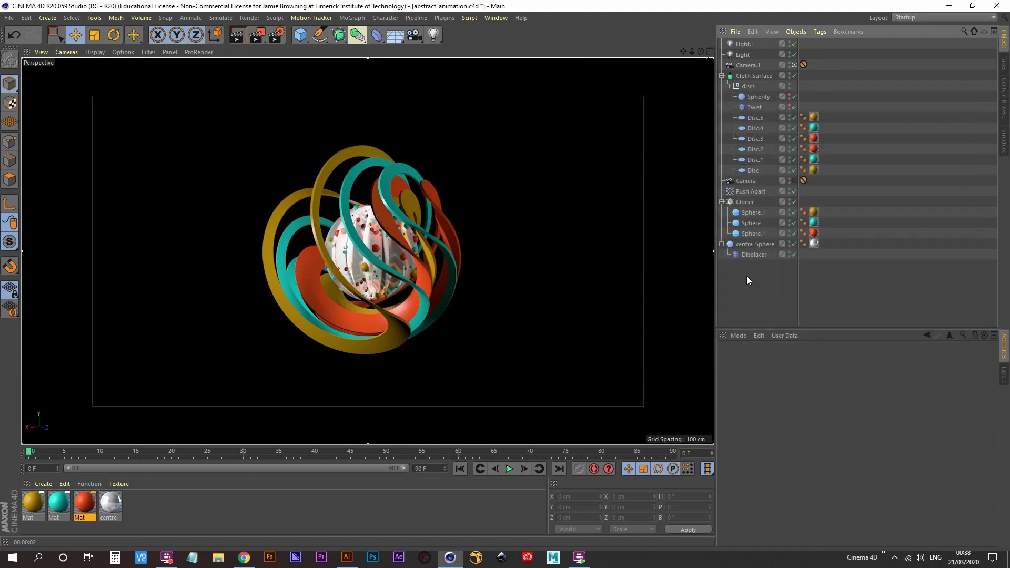
left_click(742, 45)
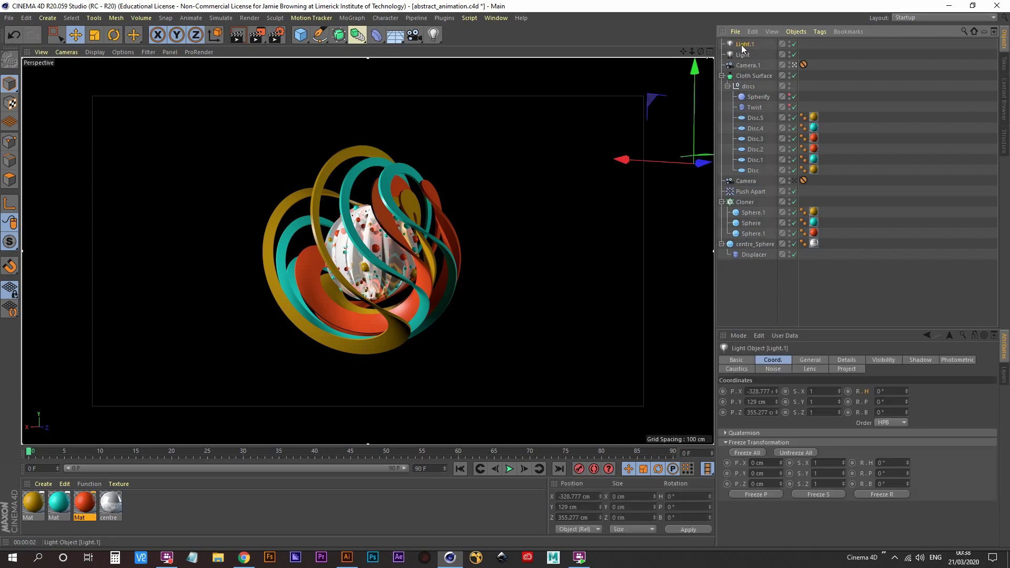
left_click(743, 54)
left_click(745, 45)
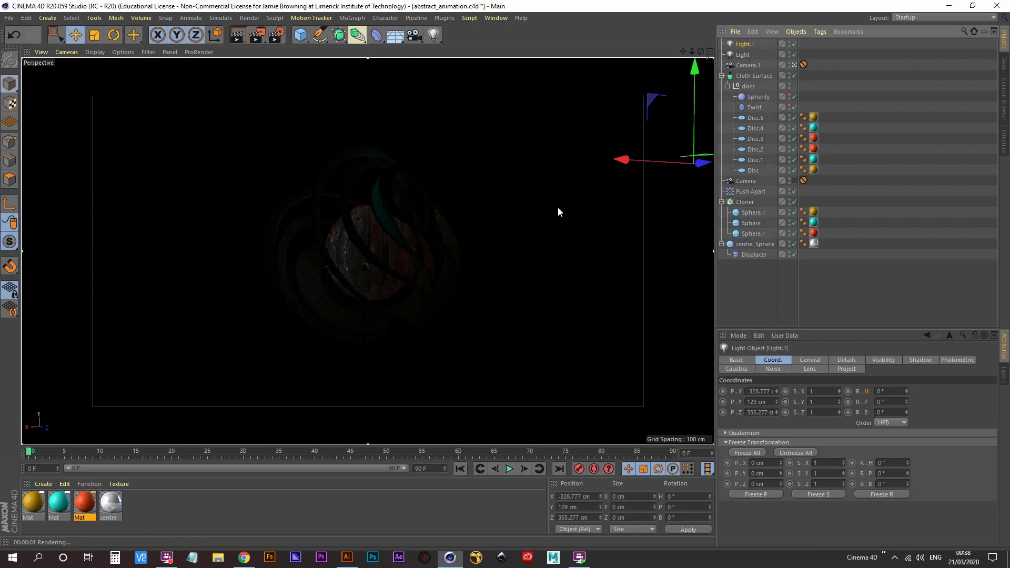
middle_click(561, 206)
middle_click(515, 159)
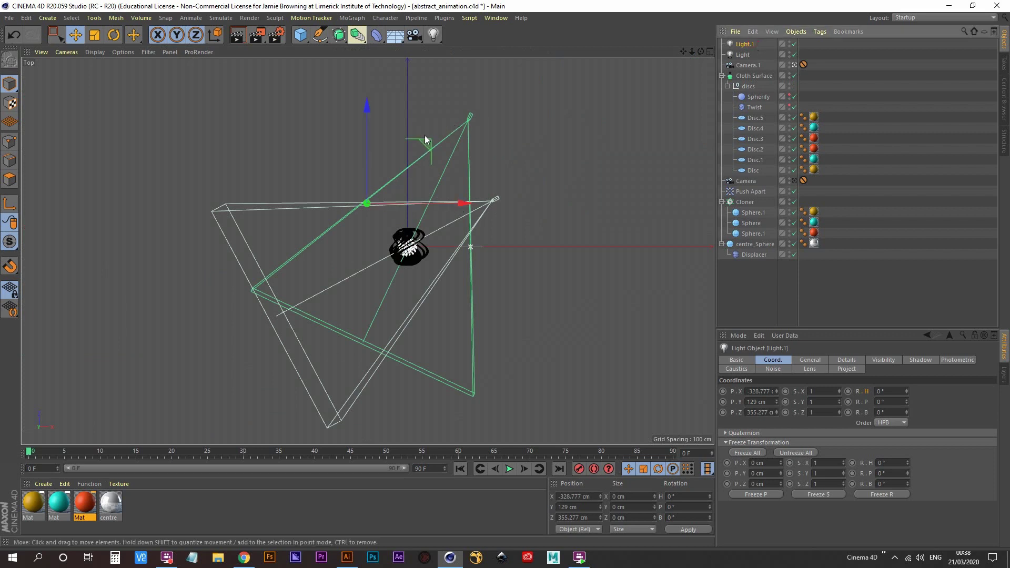
left_click_drag(427, 140, 462, 194, "ctrl")
- Raise the new light above the form to P.Y about 317 cm and preview the render in the Perspective view
middle_click(339, 268)
left_click_drag(164, 295, 158, 278)
key("ctrl+r")
middle_click(185, 191)
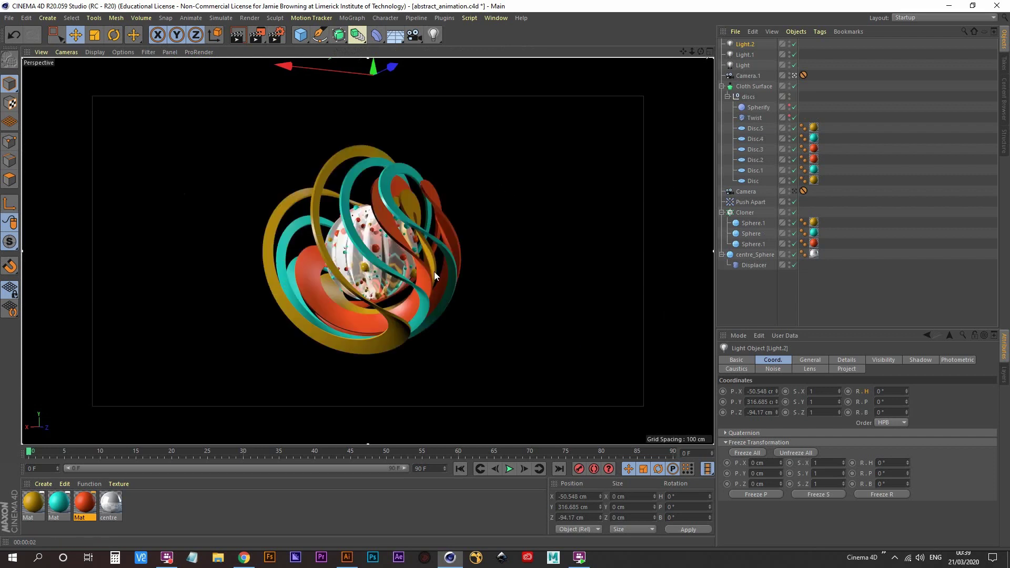
- Compare the render with the overhead light off and on, leaving it enabled, and deselect everything
left_click(794, 44)
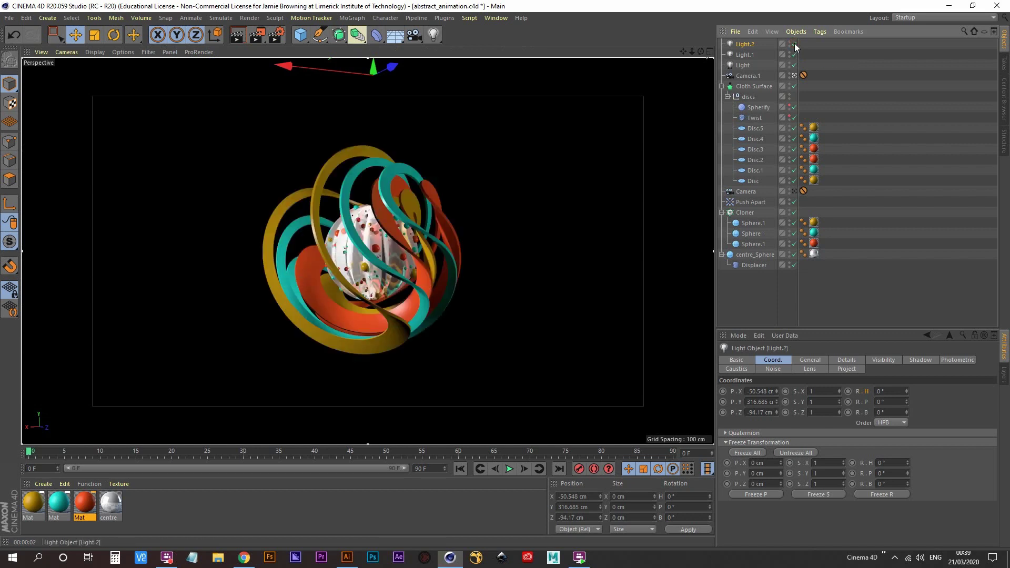
left_click(794, 44)
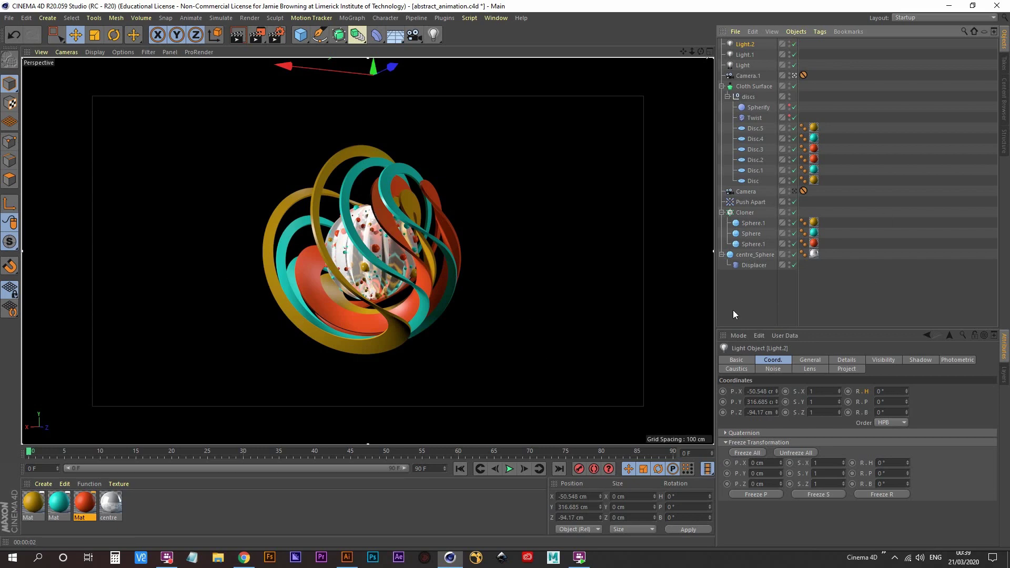
left_click(746, 293)
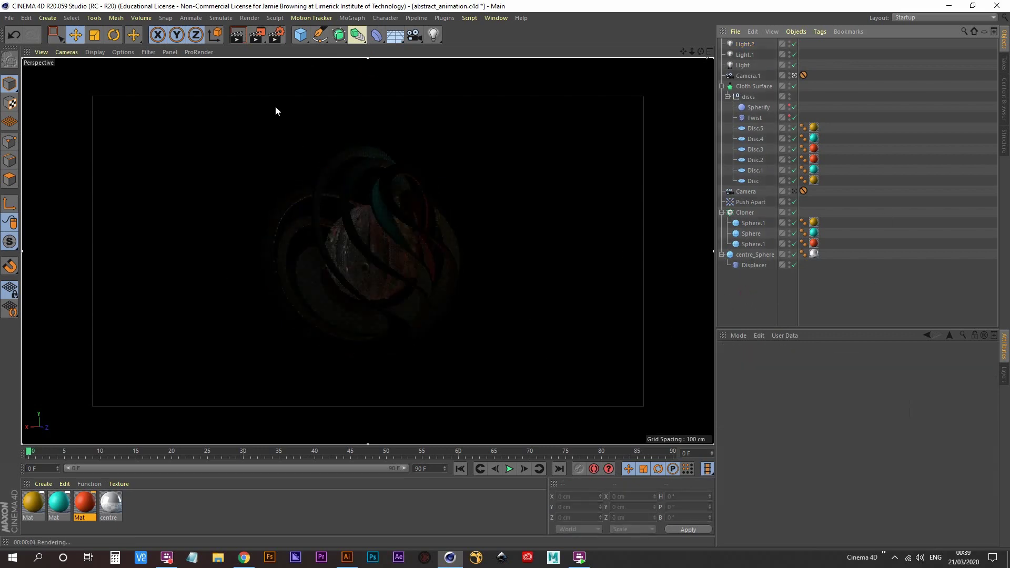
- Set the render's Anti-Aliasing to Best with a Max Level of 4x4
left_click(276, 35)
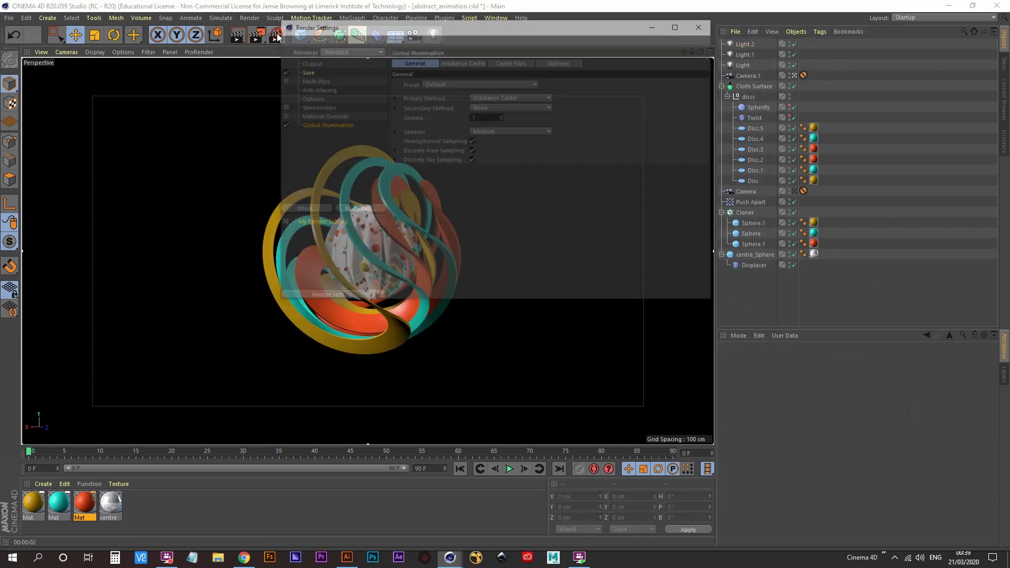
left_click(318, 90)
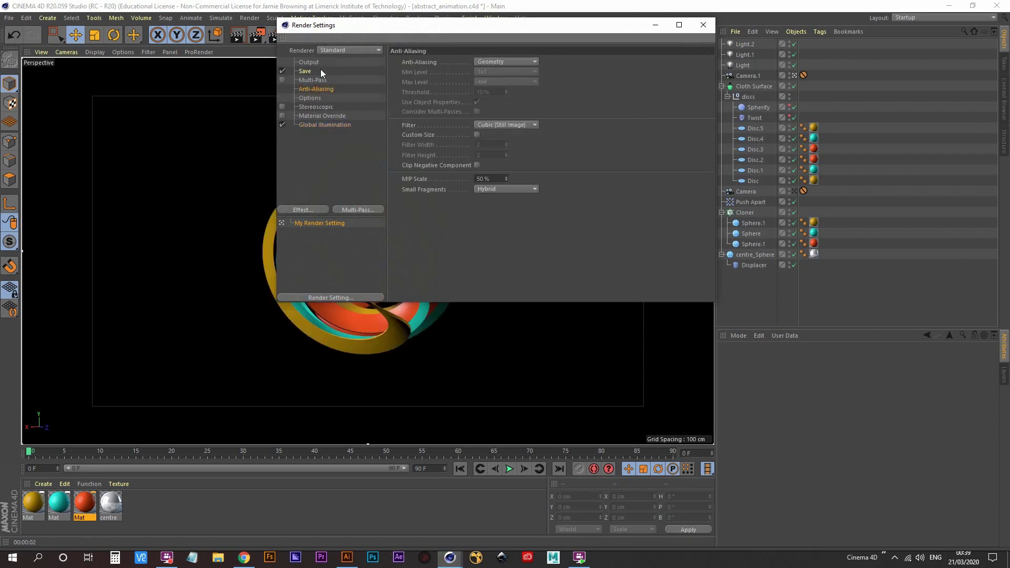
left_click_drag(322, 32, 318, 113)
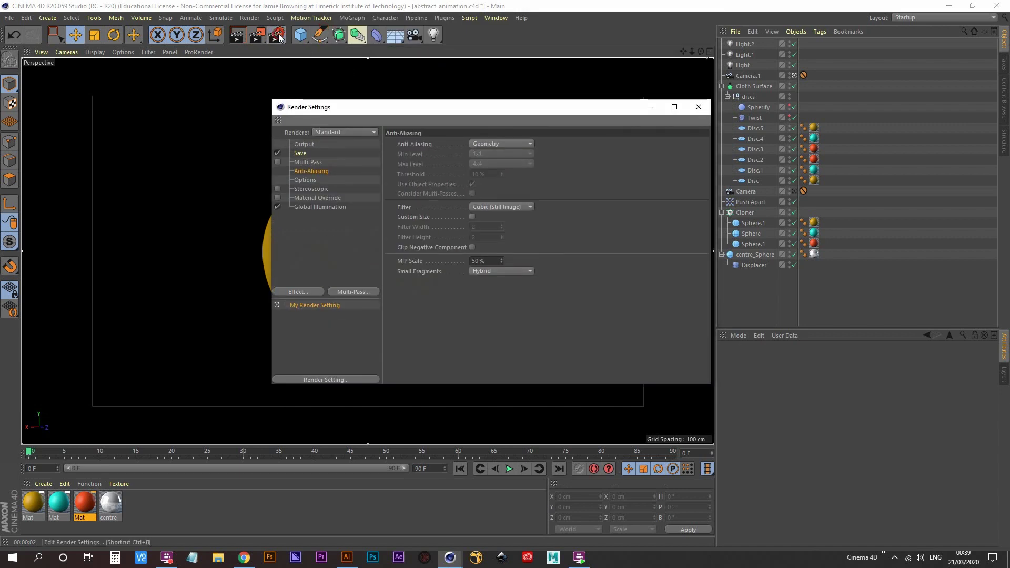
left_click(491, 144)
left_click(492, 175)
left_click(486, 164)
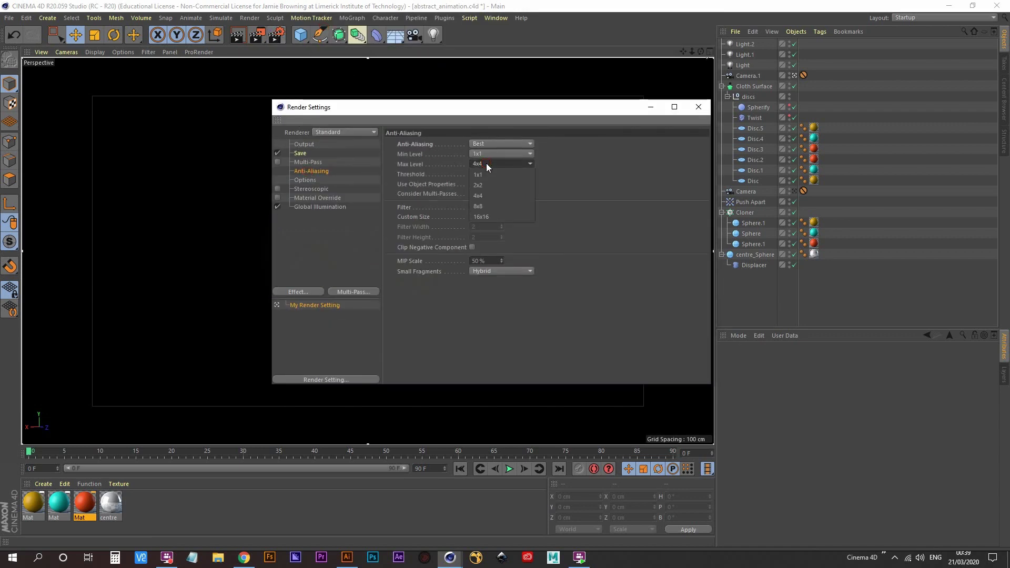
left_click(489, 196)
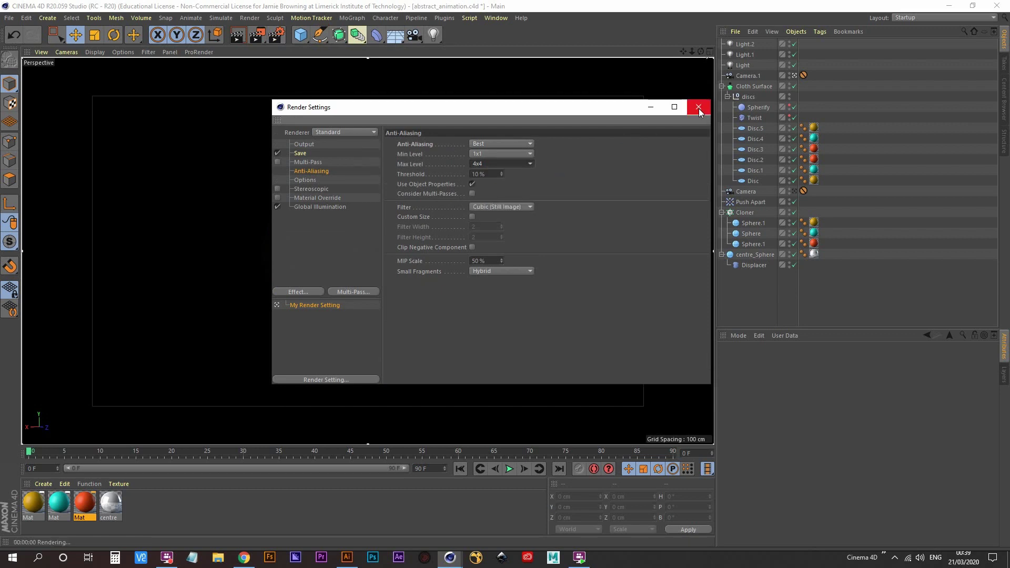
- Add the Ambient Occlusion effect to the render settings and close them
left_click(311, 292)
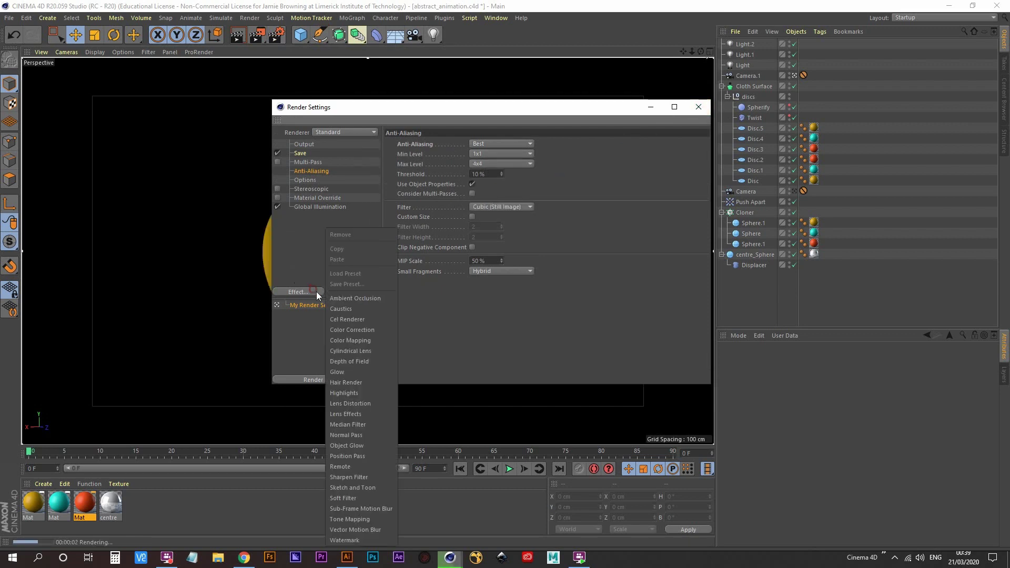
left_click(371, 297)
left_click(698, 107)
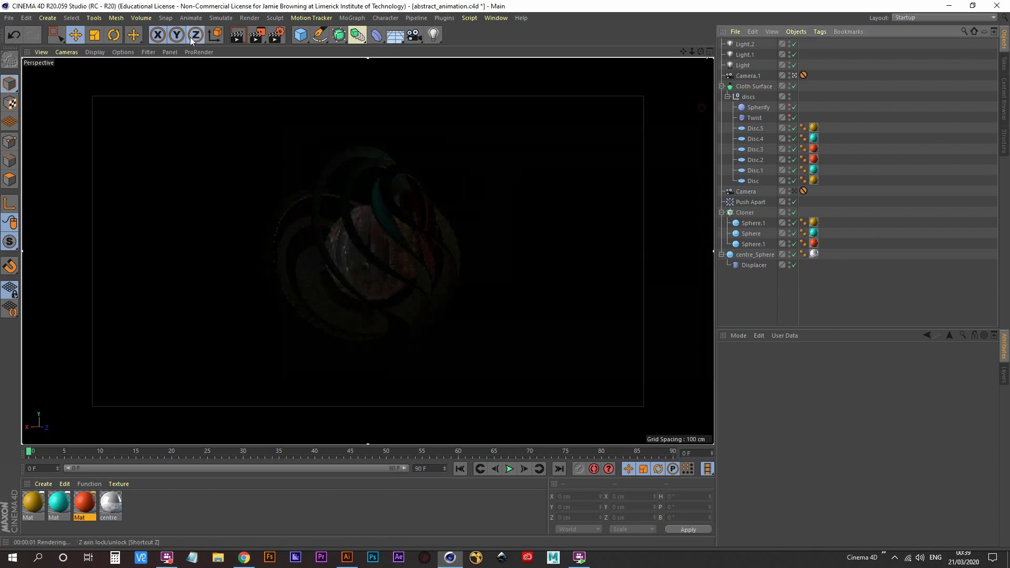
- Try the Interactive Render Region and start a render of the scene to the Picture Viewer
left_click(262, 36)
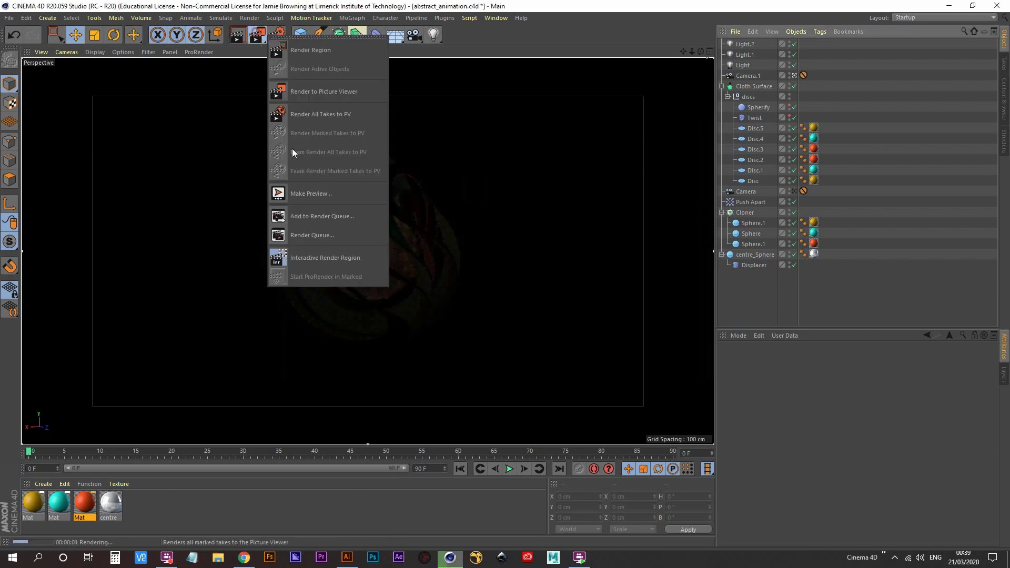
left_click(328, 258)
left_click(257, 35)
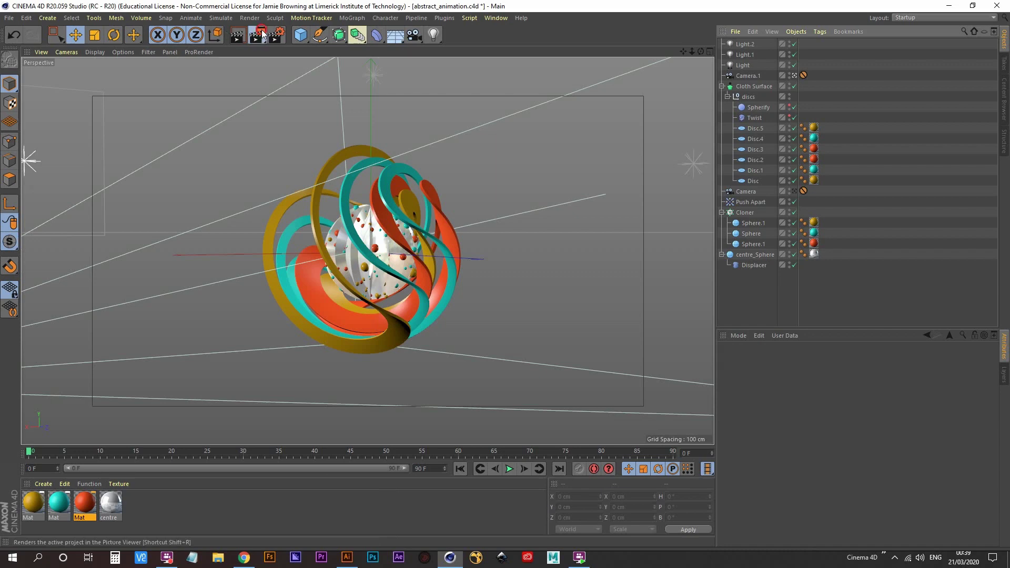